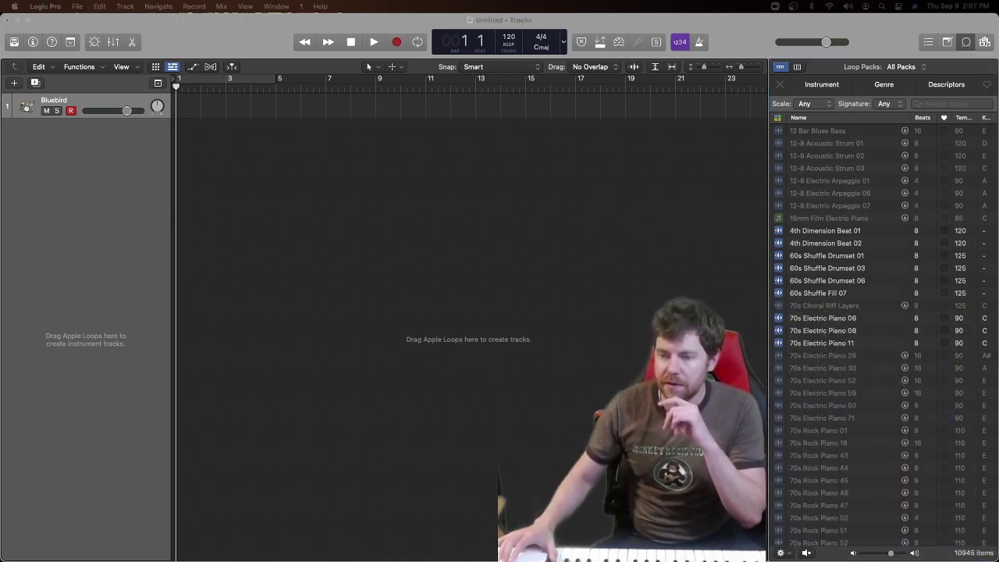
Audition beat, piano and bass loops in the loop browser, from 4th Dimension Beat 02 to Acoustic Layers Beat 02.
click(818, 248)
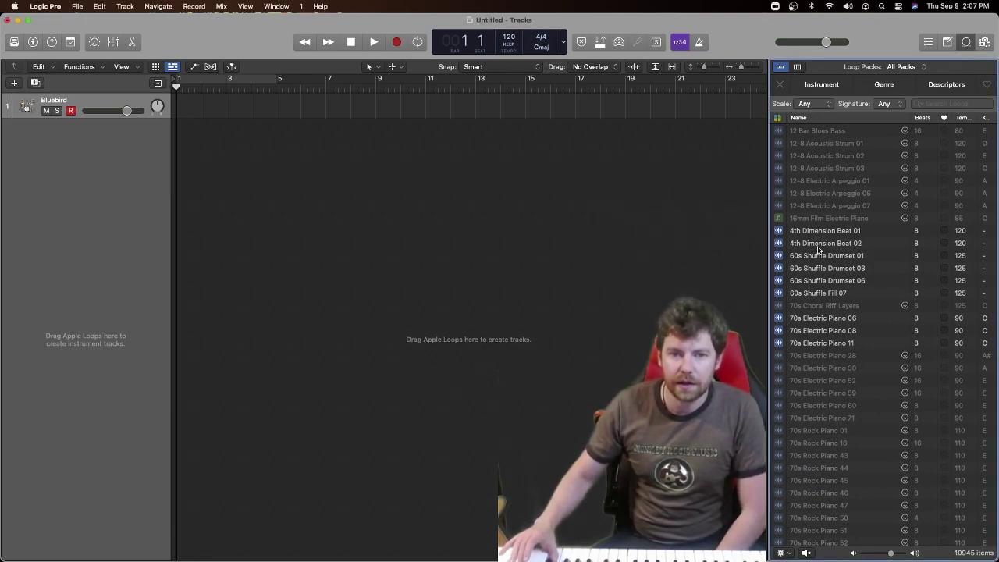
click(817, 245)
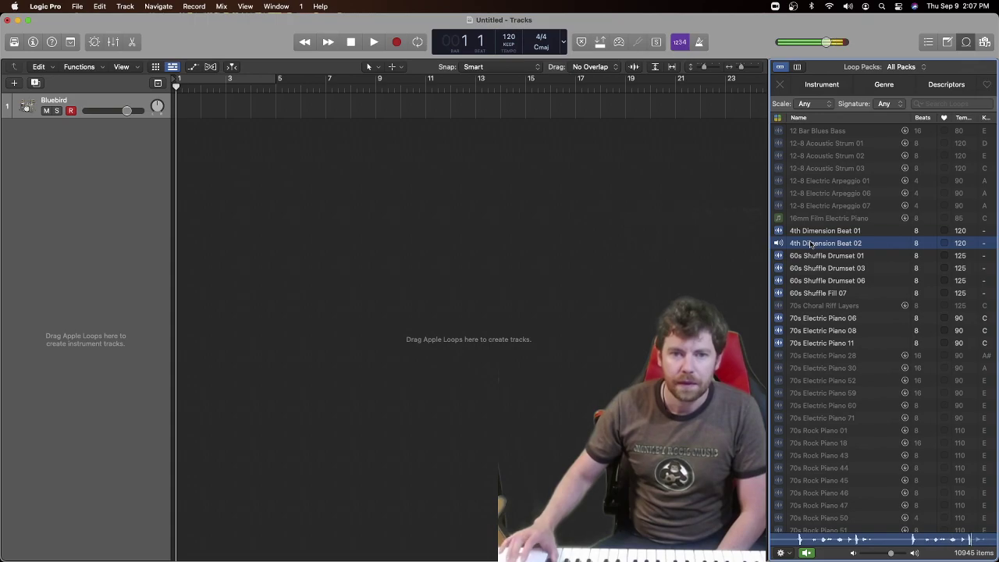
click(809, 269)
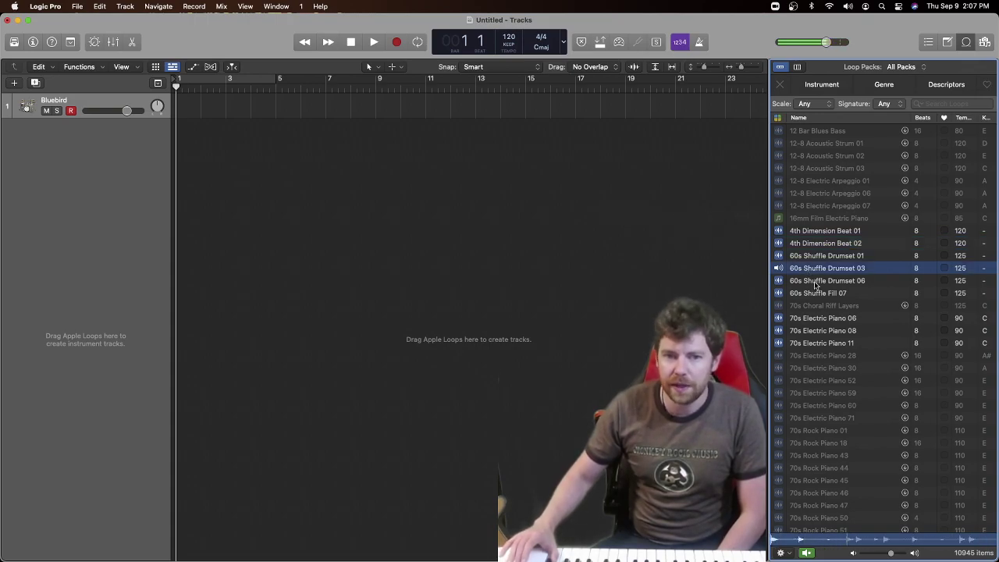
click(814, 282)
click(809, 319)
scroll(809, 322, down, 10)
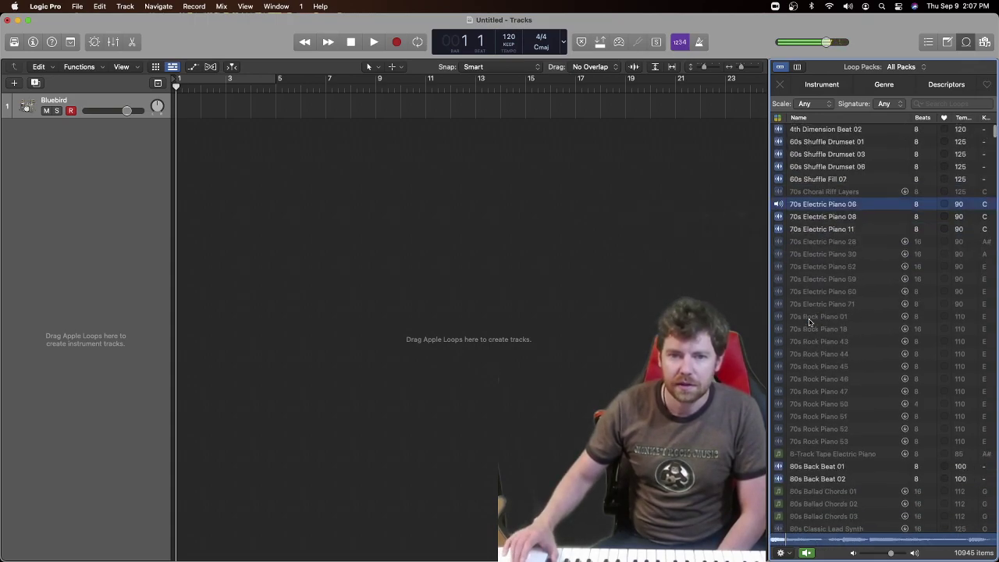
click(811, 380)
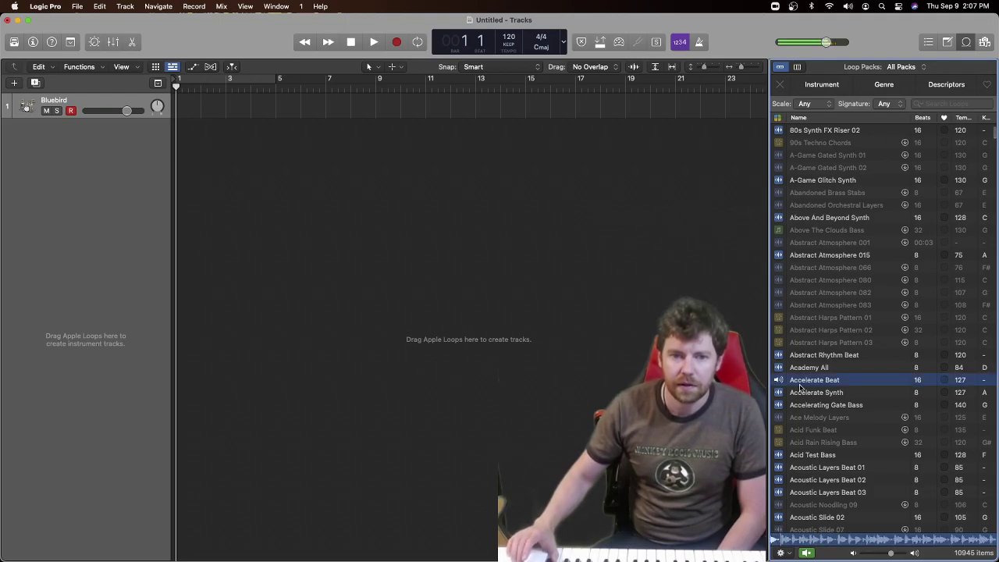
click(813, 401)
click(805, 480)
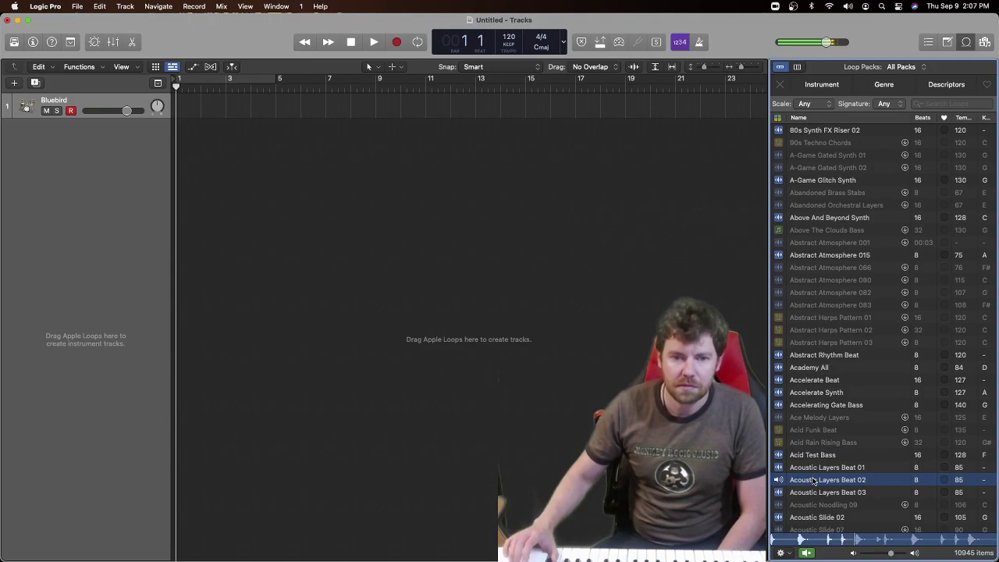
Add the Acoustic Layers Beat 02 loop on a new track at bar 1 and make its region repeat.
scroll(814, 480, down, 2)
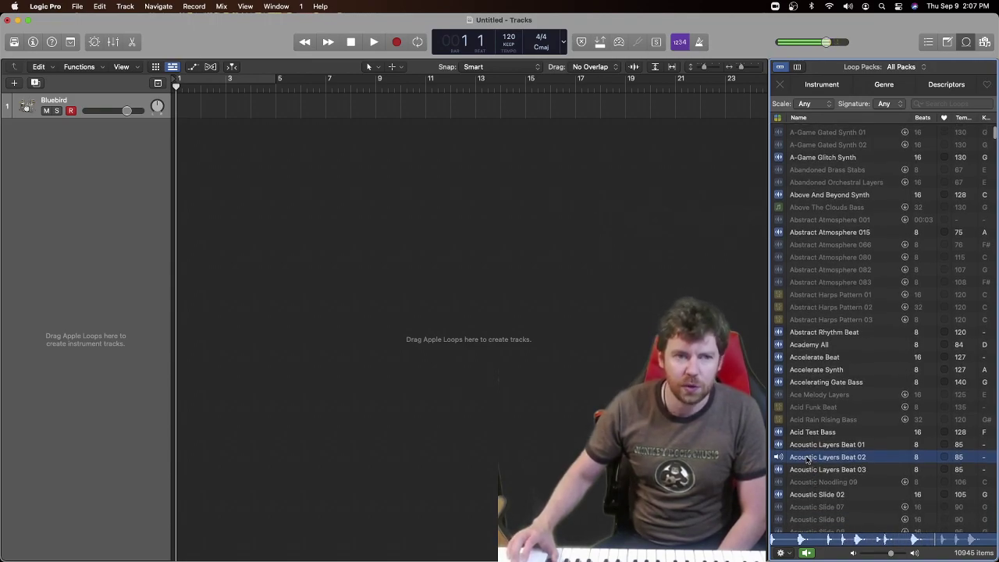
drag(806, 461, 205, 136)
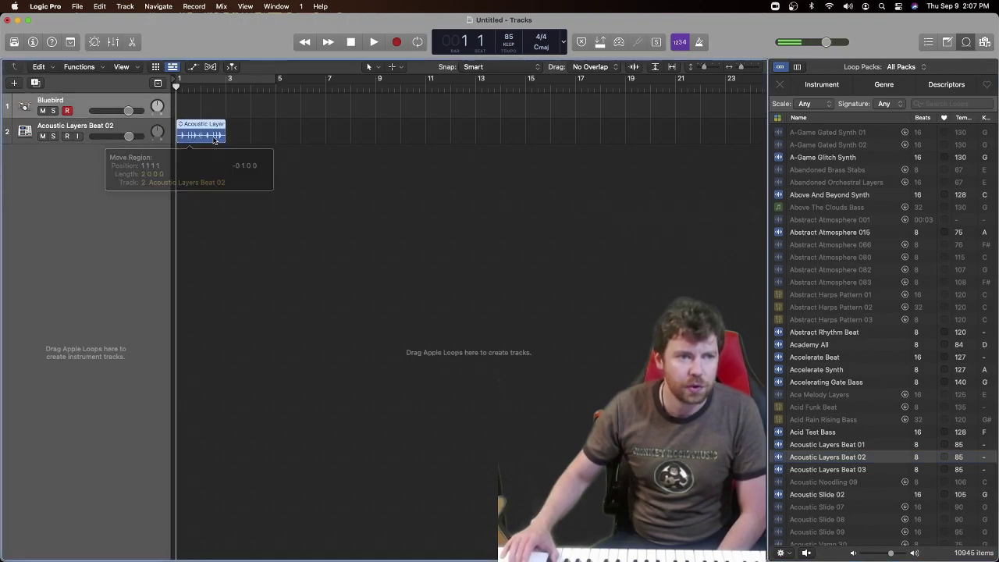
key(l)
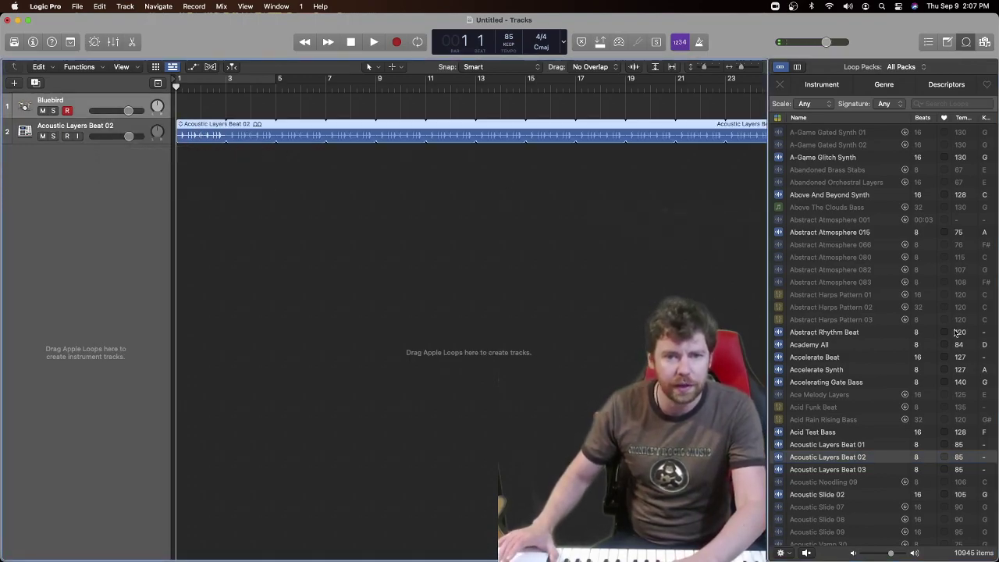
Filter the loop browser to show only loops for the Piano instrument.
scroll(936, 347, down, 10)
scroll(917, 363, up, 15)
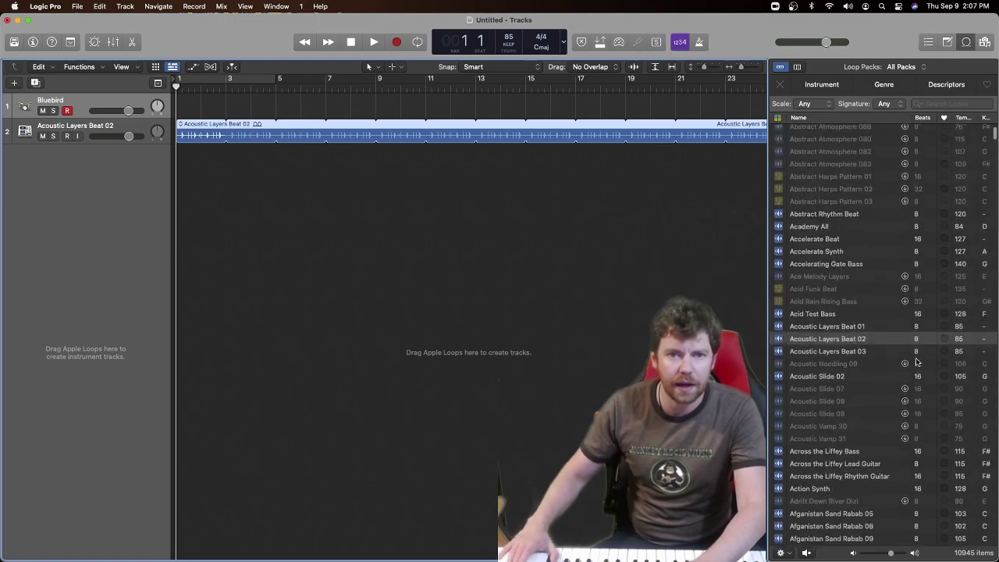
click(823, 84)
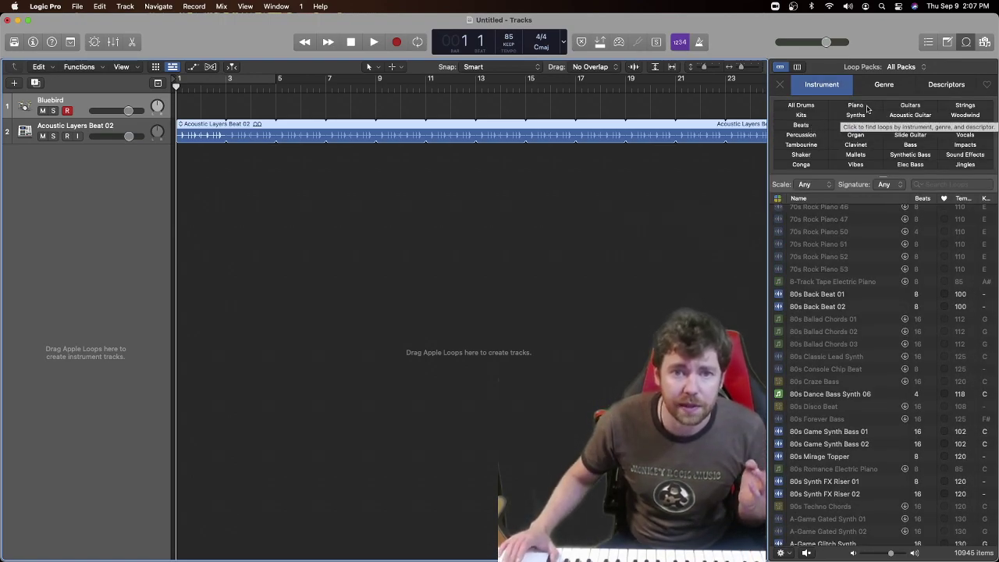
click(868, 107)
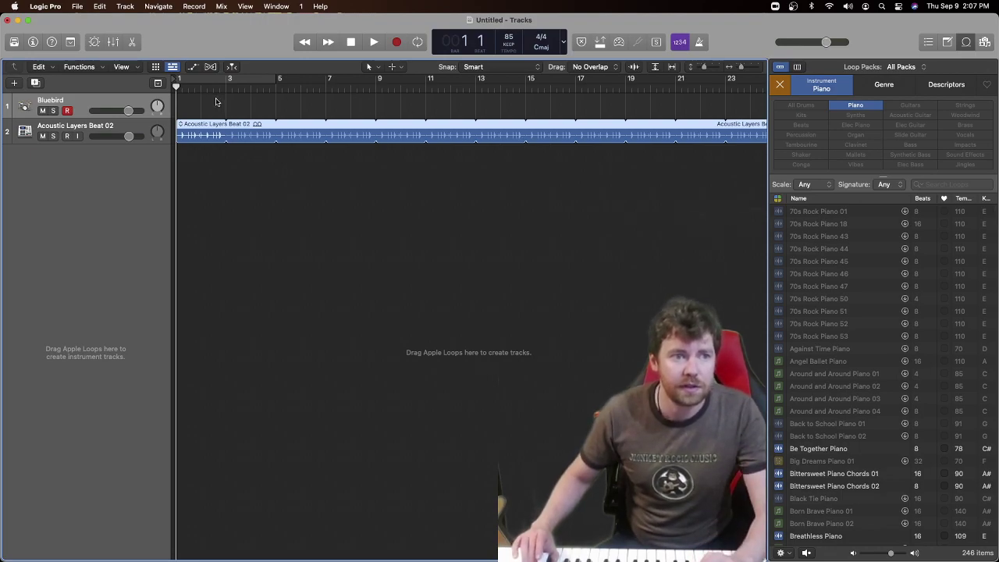
Play the beat and audition Bittersweet Piano Chords 01, Be Together Piano, Breathless Piano and Crosstown Disco Piano over it.
key(space)
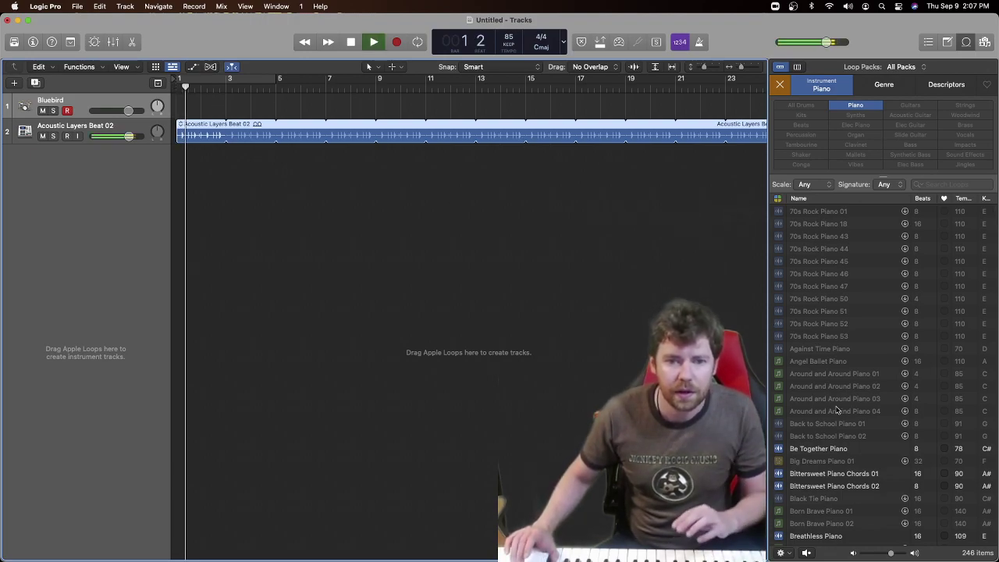
click(838, 474)
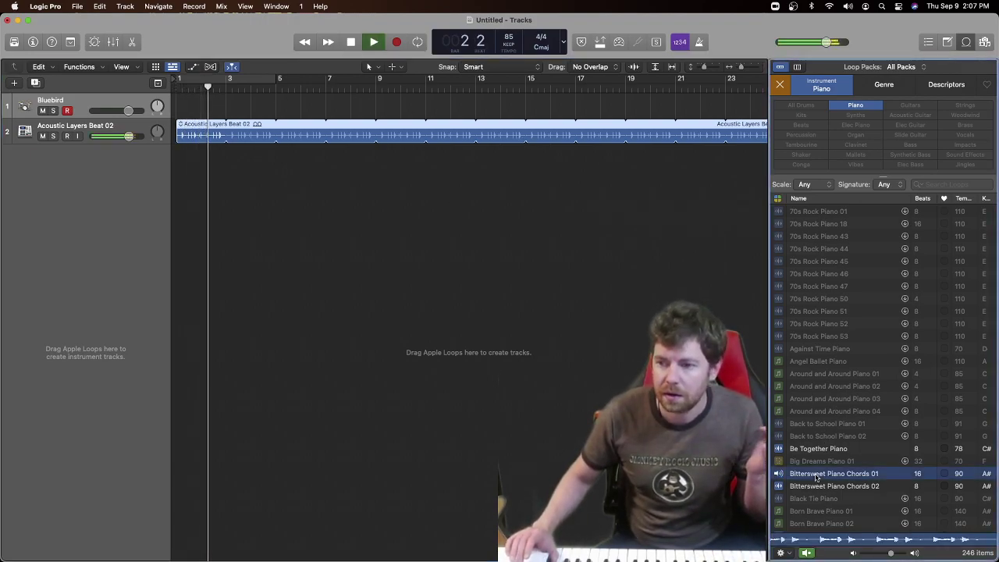
click(811, 450)
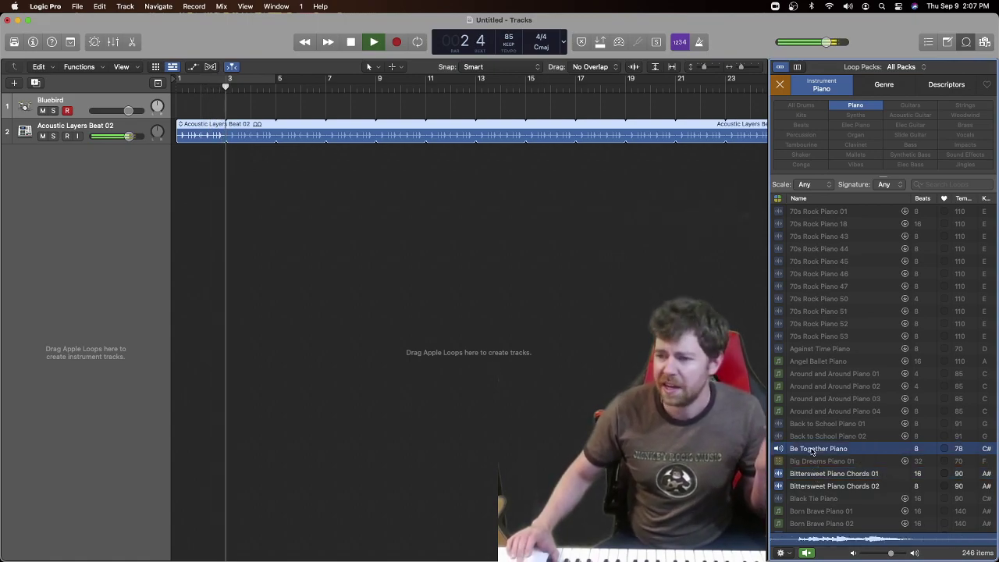
scroll(811, 450, down, 4)
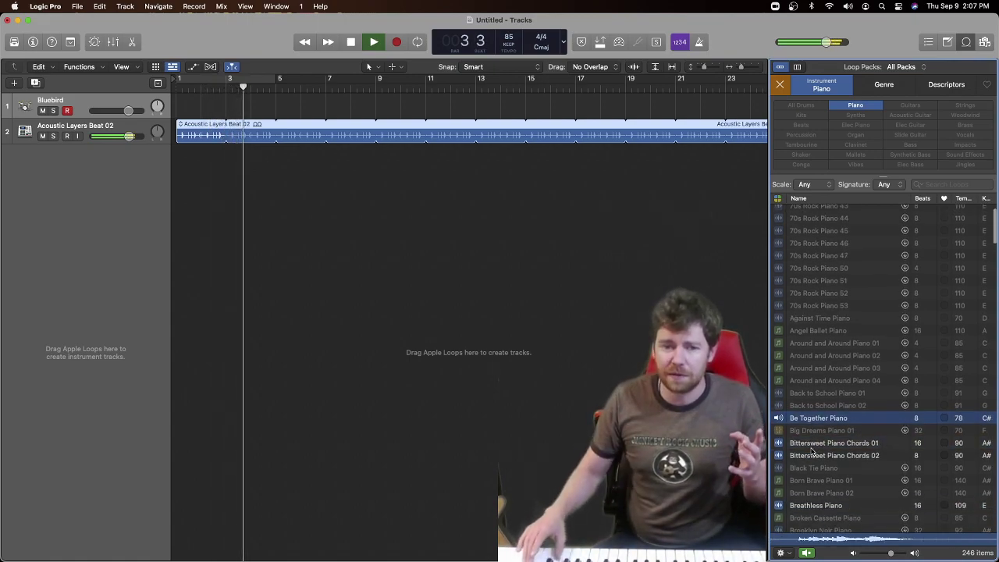
click(812, 427)
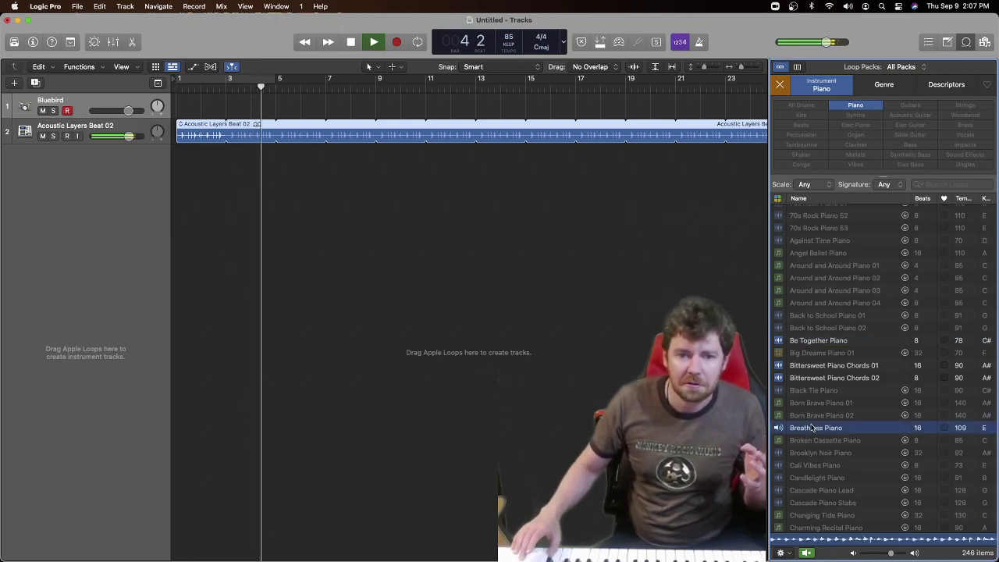
scroll(812, 428, down, 5)
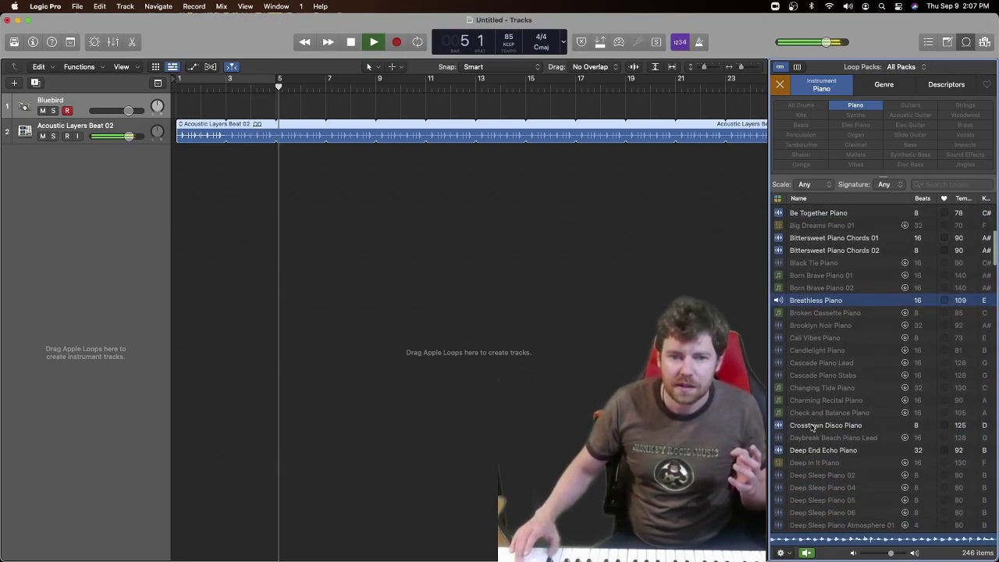
click(812, 425)
scroll(811, 437, down, 6)
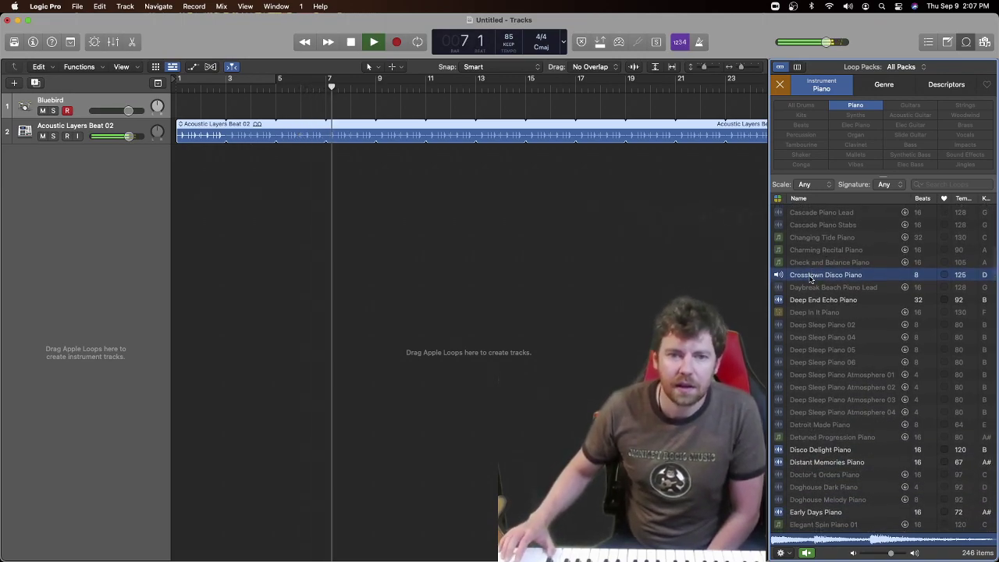
Add the Crosstown Disco Piano loop on a new track at bar 1 and play both tracks from the beginning.
drag(811, 279, 179, 169)
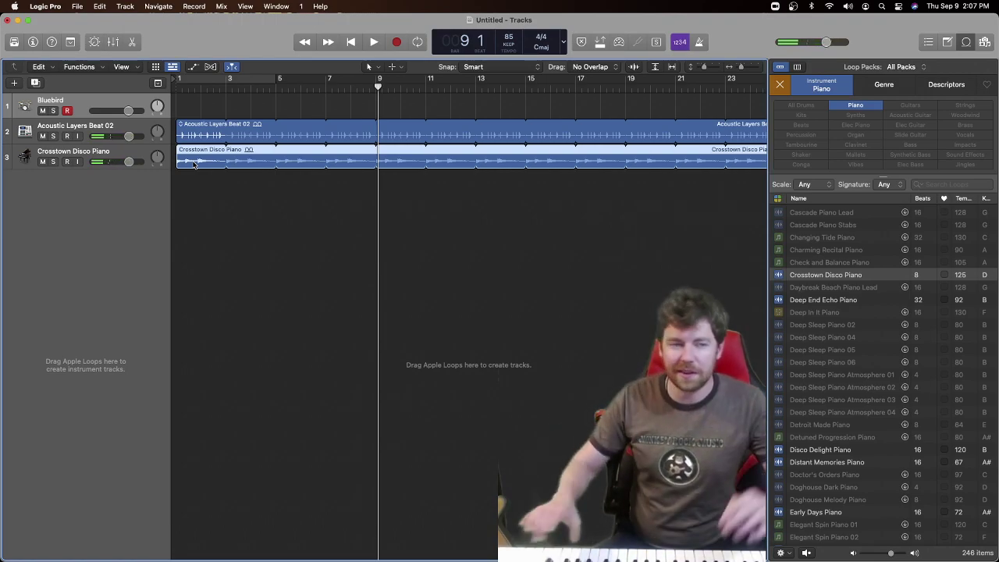
click(176, 83)
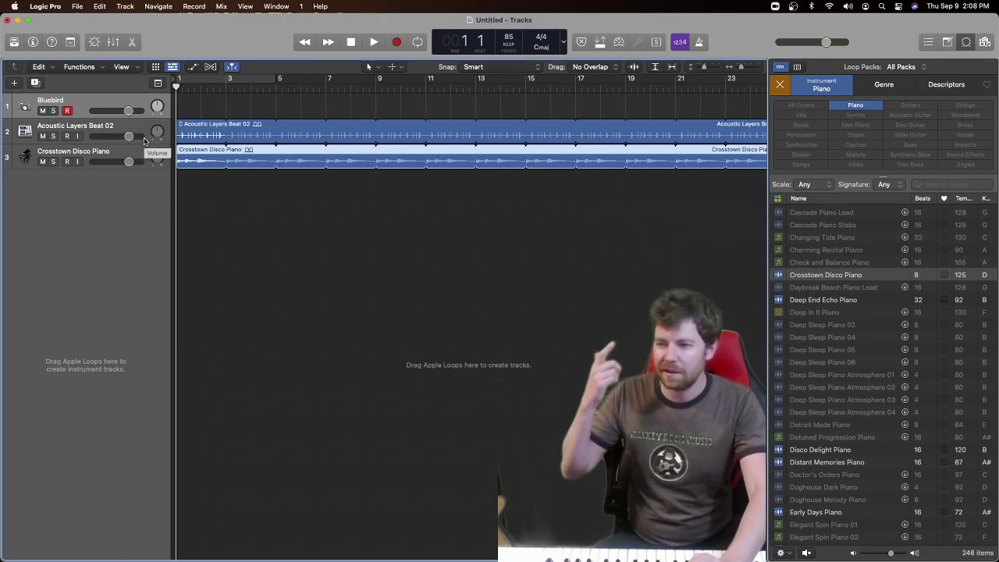
key(space)
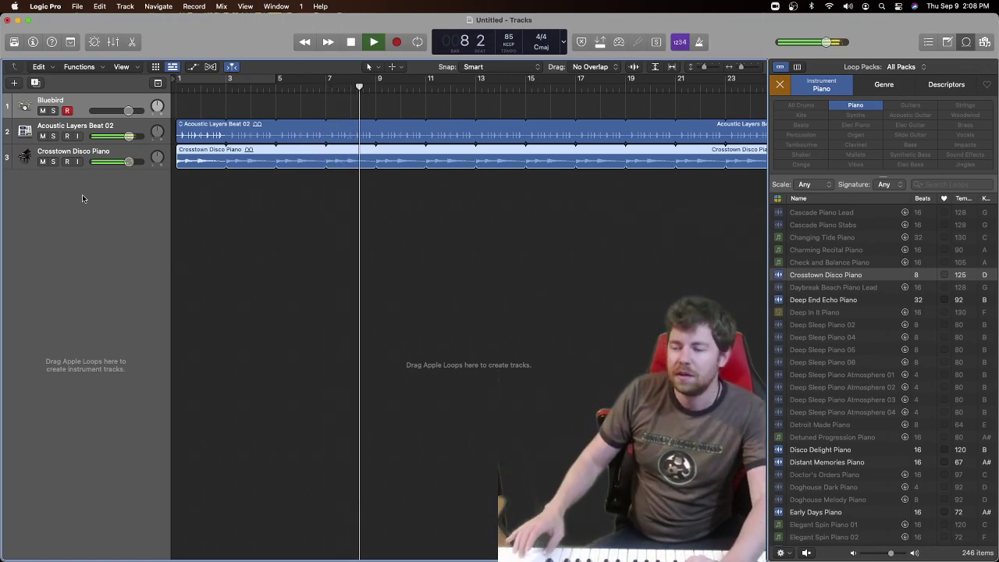
key(space)
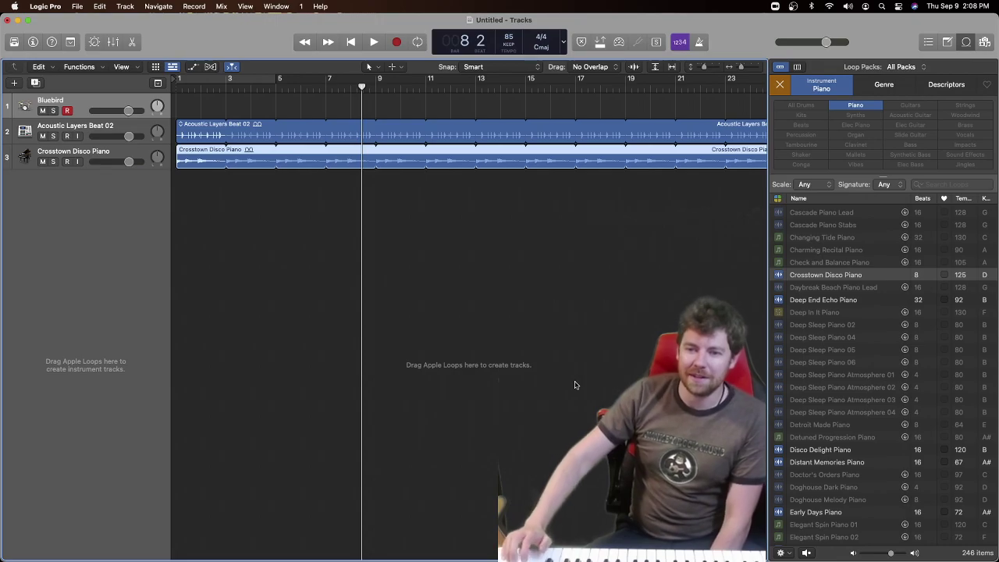
Switch to Chrome, exit the slideshow and open the song lyrics in the "songwriting as a class" document.
key(ctrl+Up)
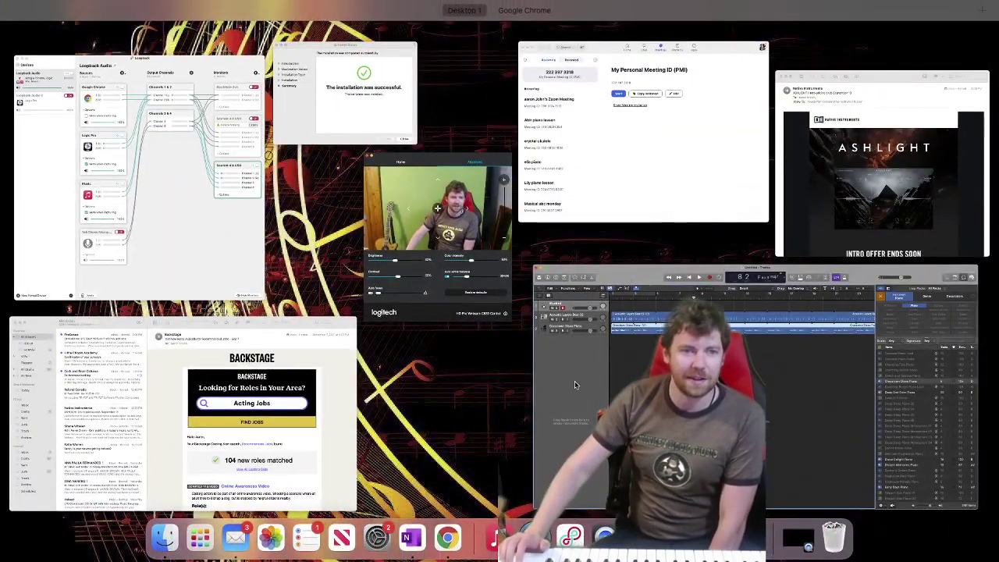
click(574, 382)
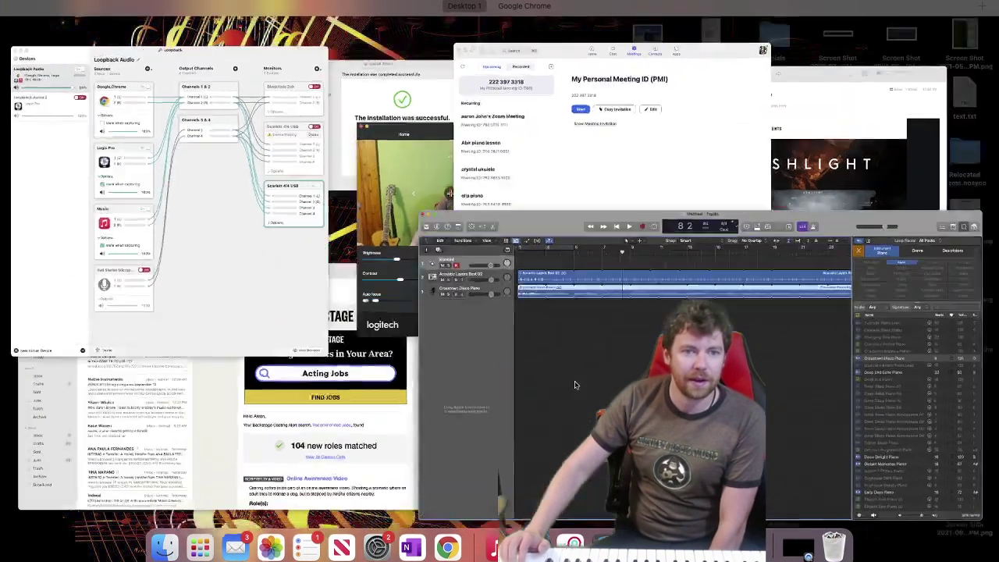
key(ctrl+Right)
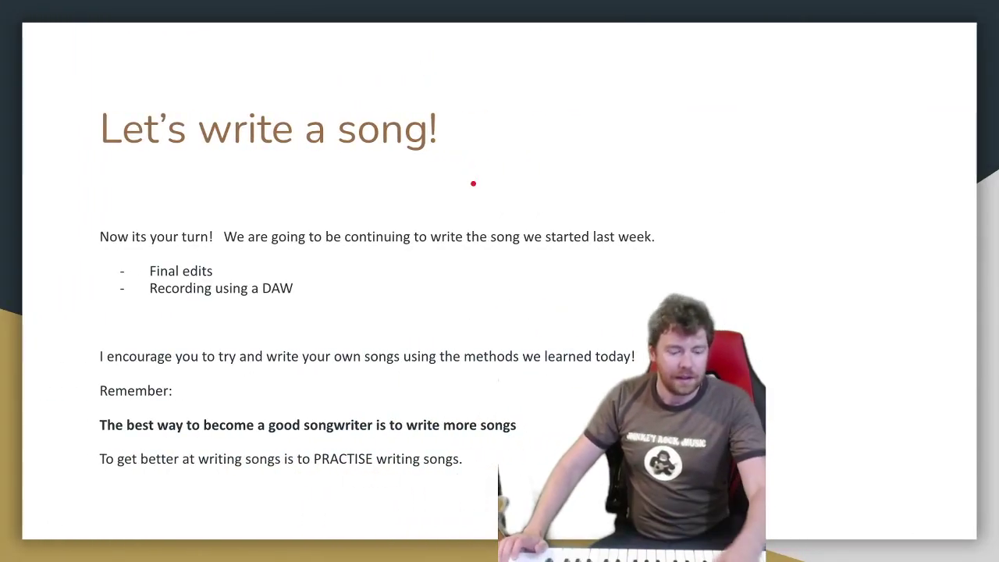
key(Escape)
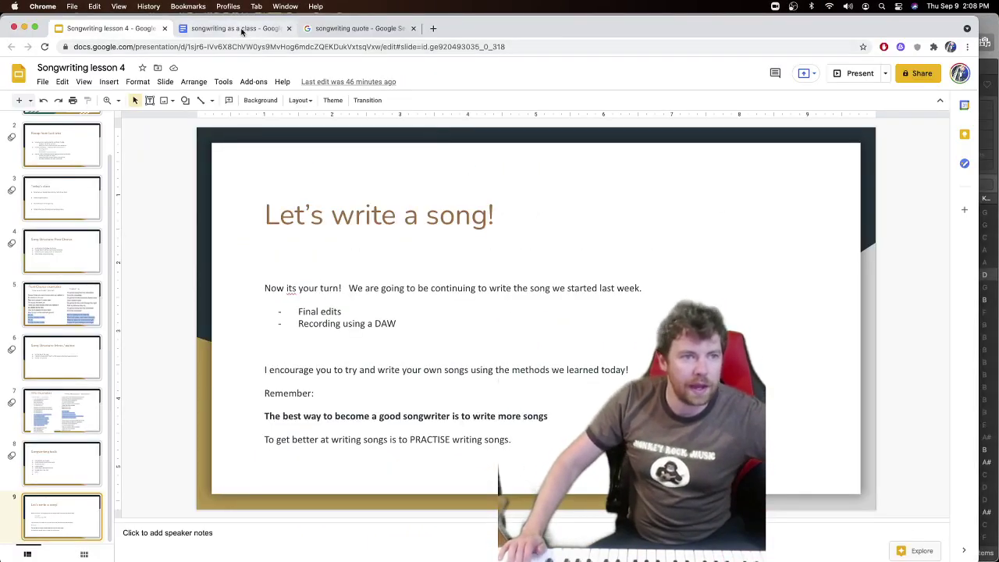
click(234, 28)
scroll(410, 266, down, 5)
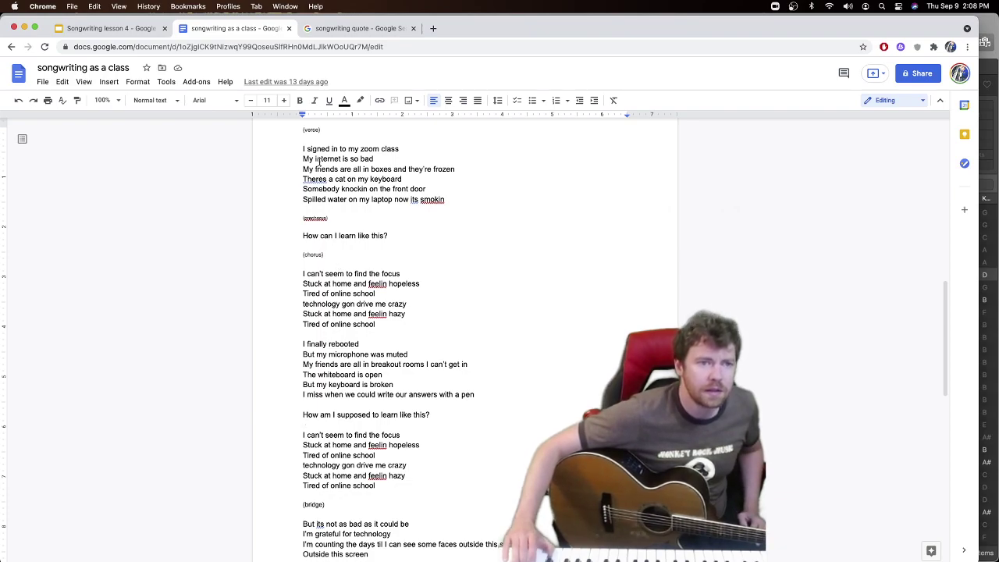
Highlight the first verse and the prechorus line "How can I learn like this?" while reviewing the lyrics.
drag(330, 159, 454, 200)
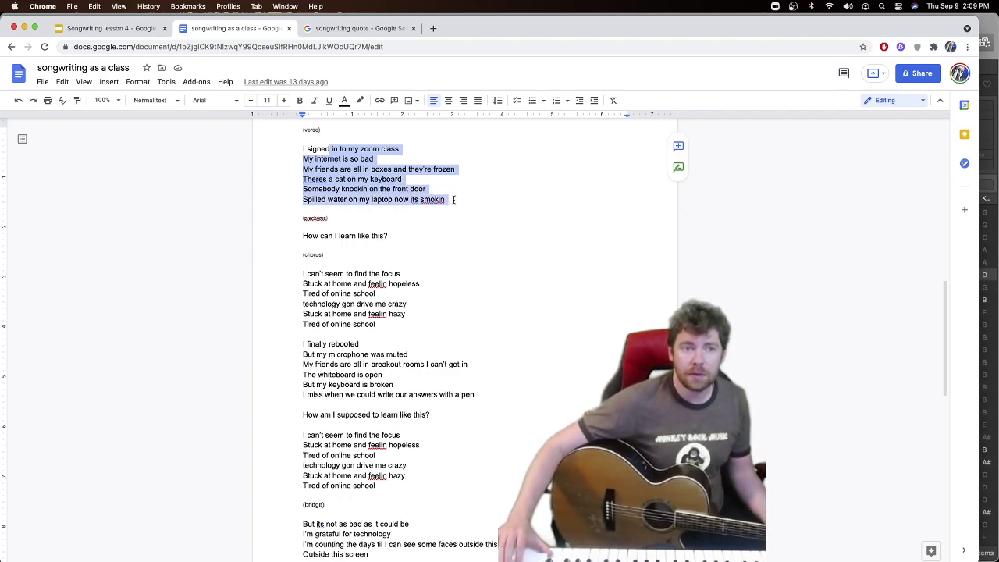
click(446, 201)
double_click(389, 234)
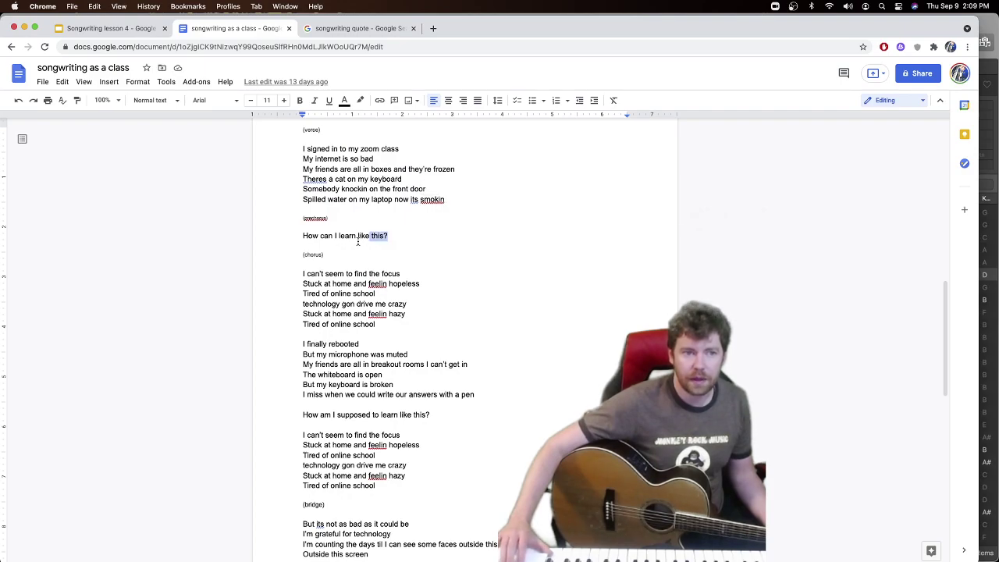
drag(388, 235, 303, 239)
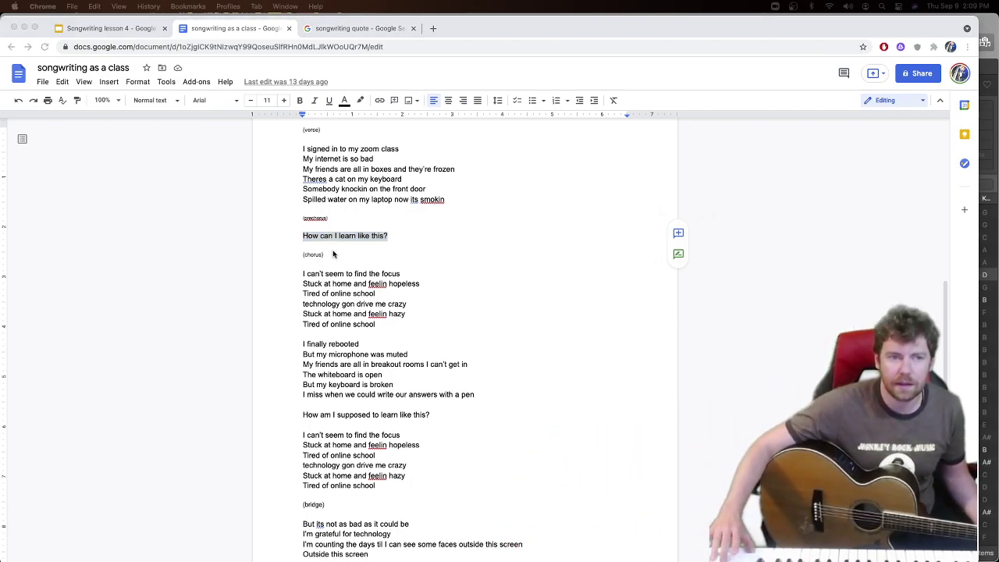
Reword the prechorus line after the first verse to "How am I supposed to learn like this?".
scroll(344, 187, up, 5)
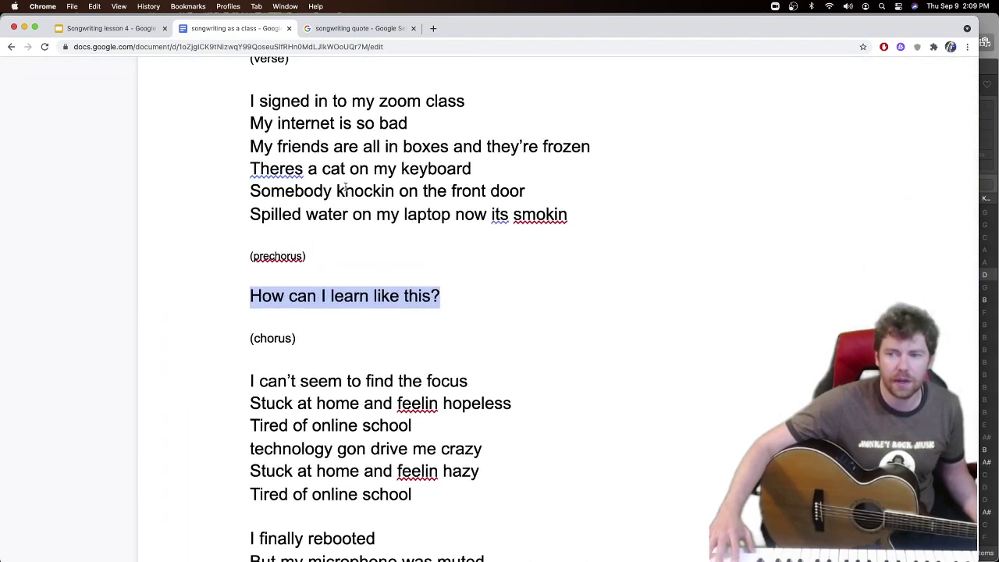
scroll(345, 187, down, 2)
click(404, 243)
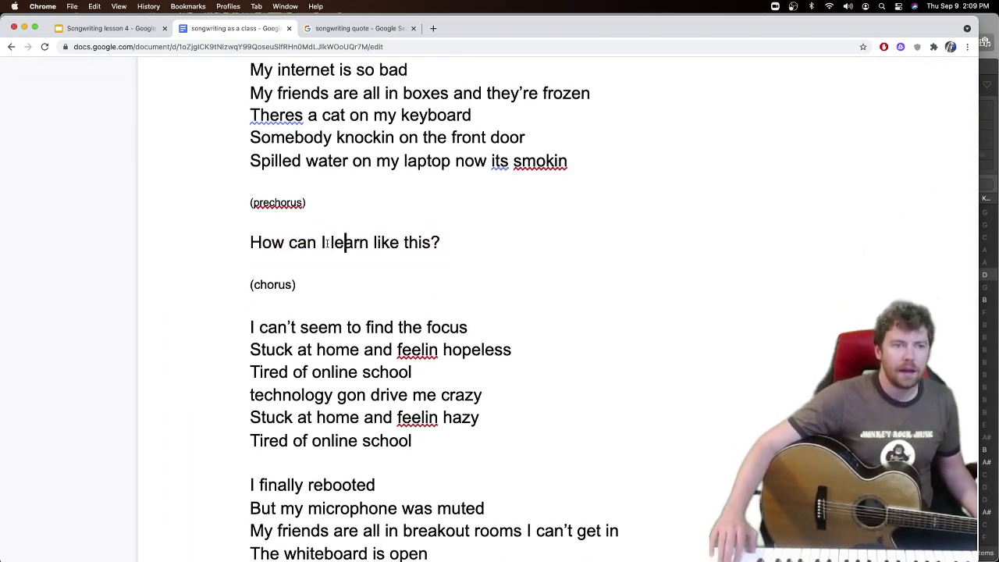
drag(326, 242, 298, 248)
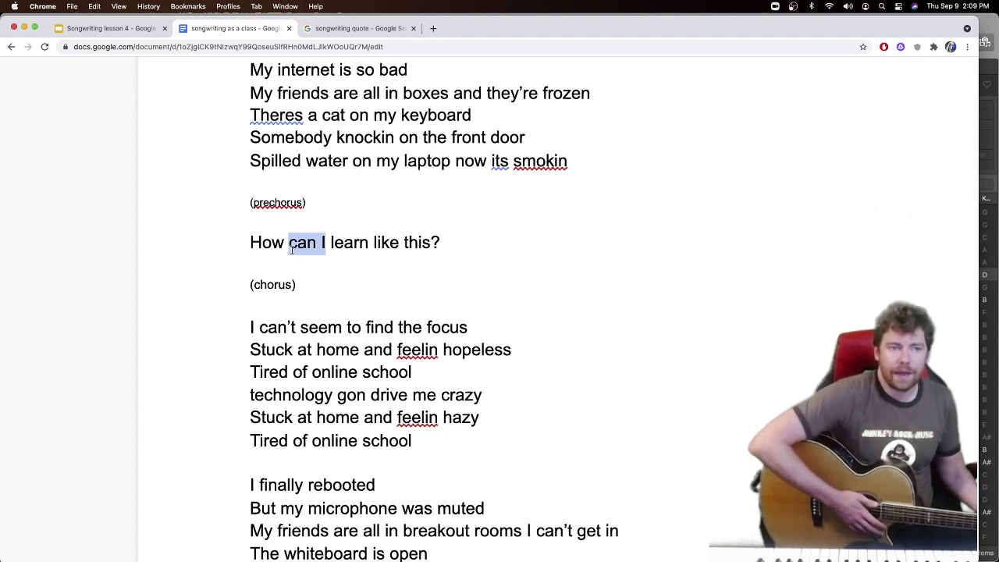
key(BackSpace)
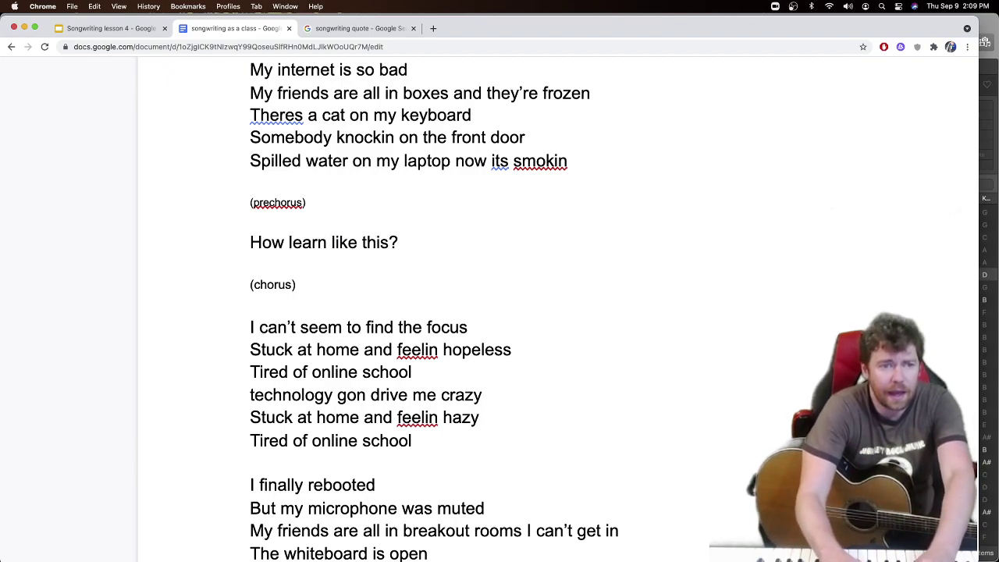
text(am I supp)
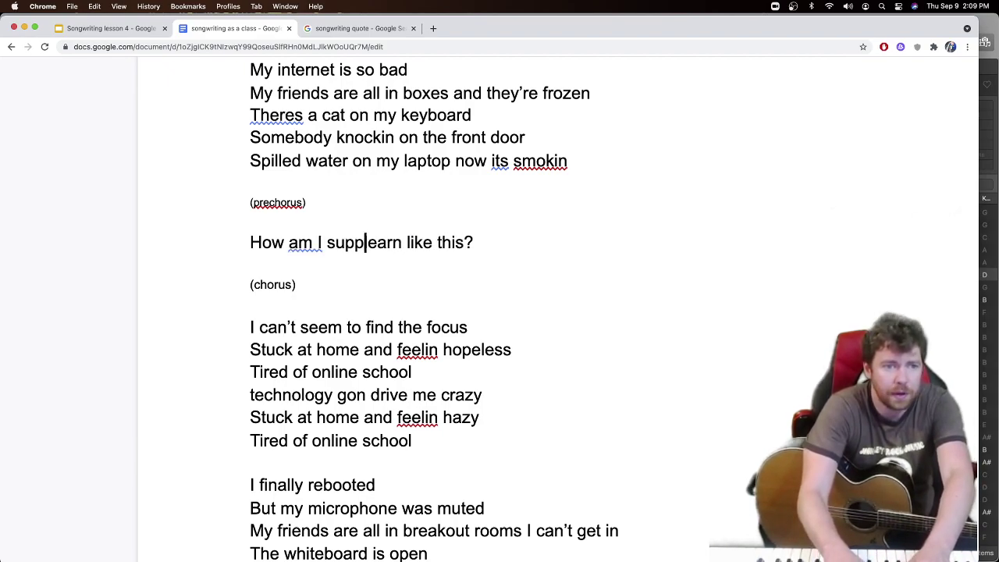
text(osed to l)
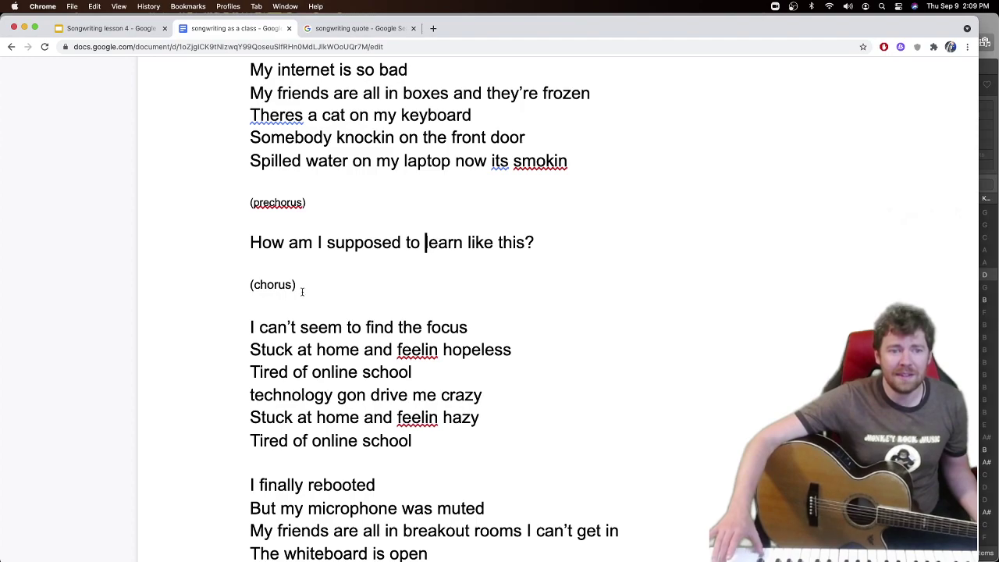
Change the fourth line of the first chorus to "technology drives me crazy".
drag(250, 395, 502, 389)
click(456, 394)
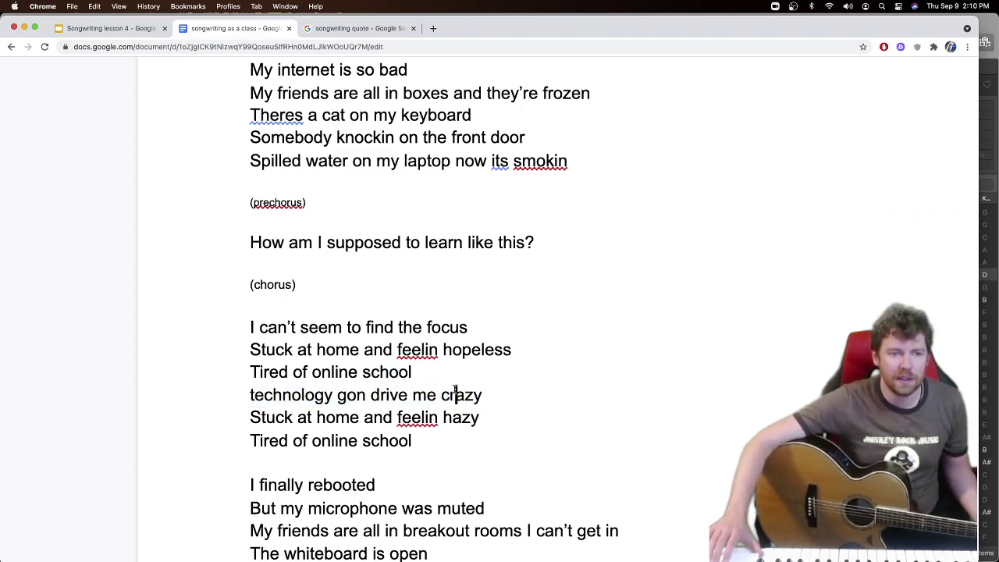
drag(371, 395, 337, 397)
key(BackSpace)
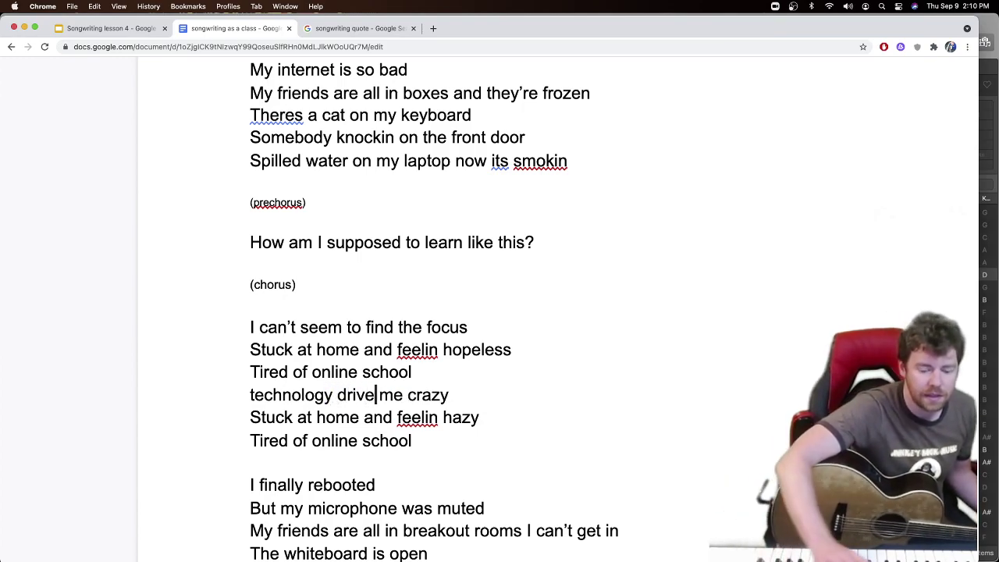
text(s)
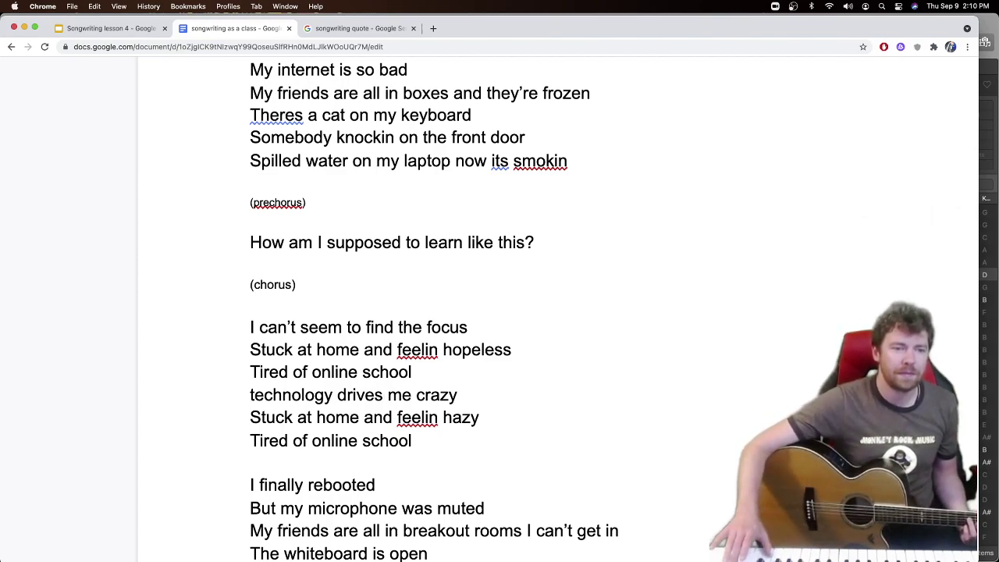
Rewrite the fifth line of the first chorus as "Lockdown life I'm feelin lazy".
double_click(367, 418)
click(362, 418)
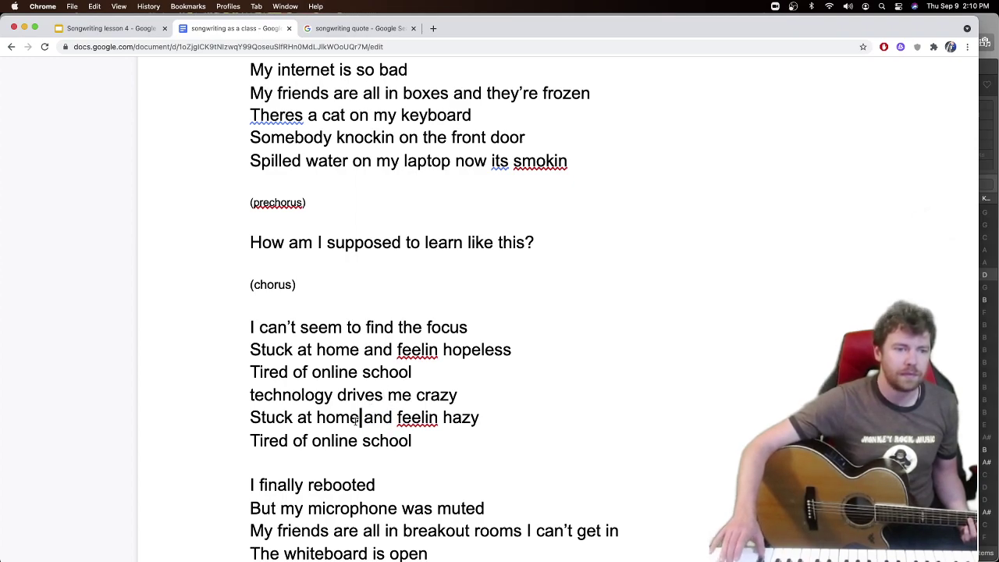
drag(356, 418, 249, 418)
drag(360, 348, 250, 350)
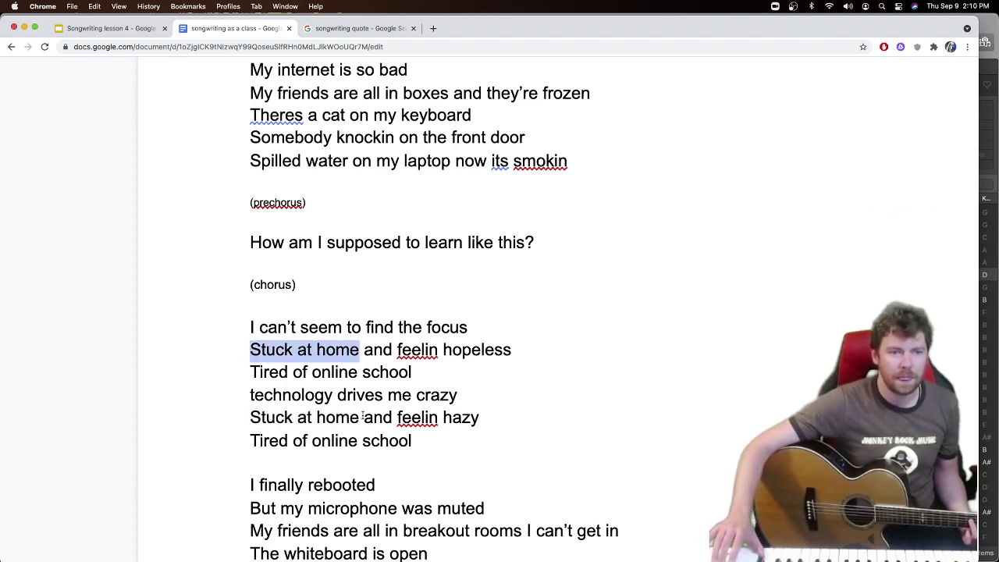
drag(392, 417, 247, 415)
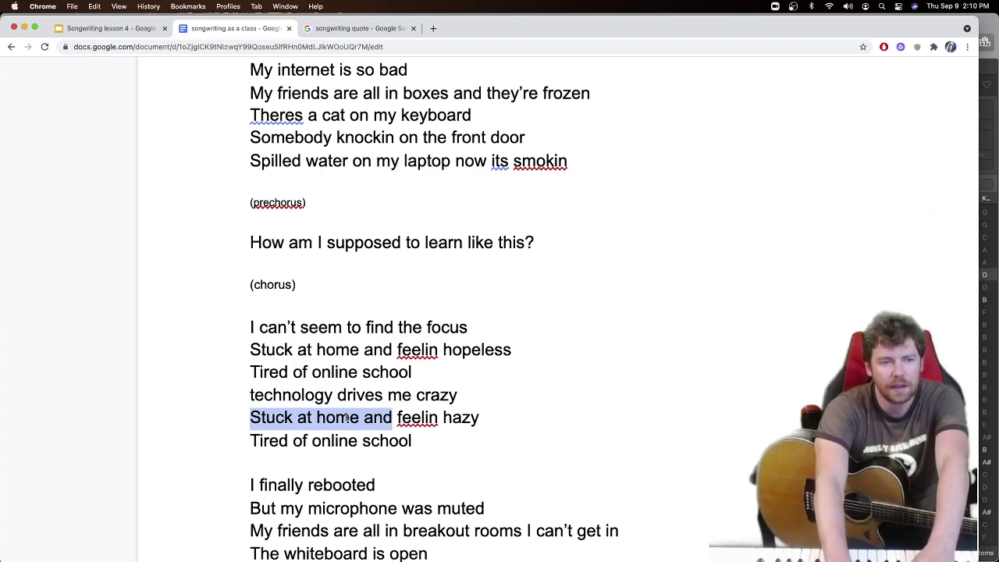
key(BackSpace)
text(lockdow)
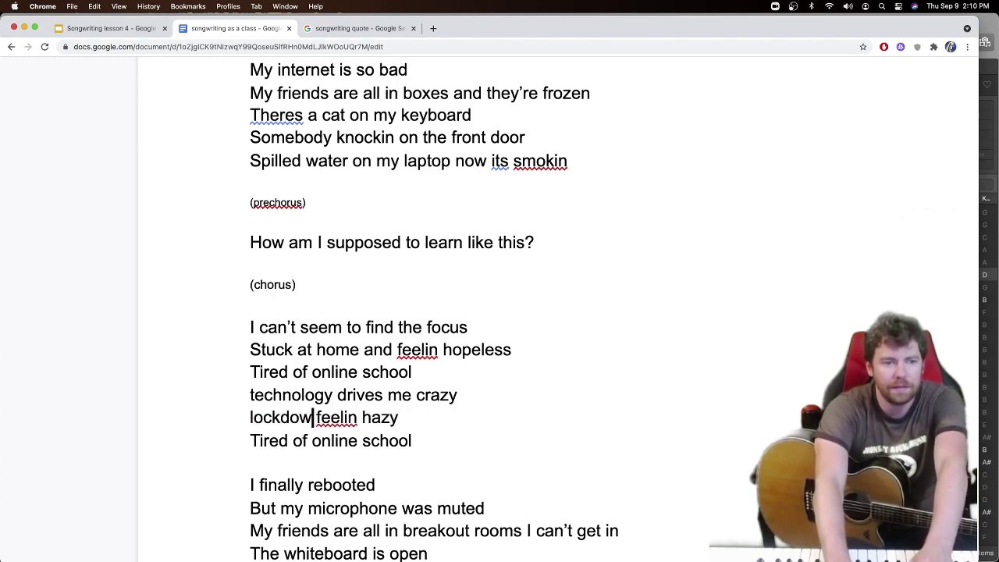
text(n life)
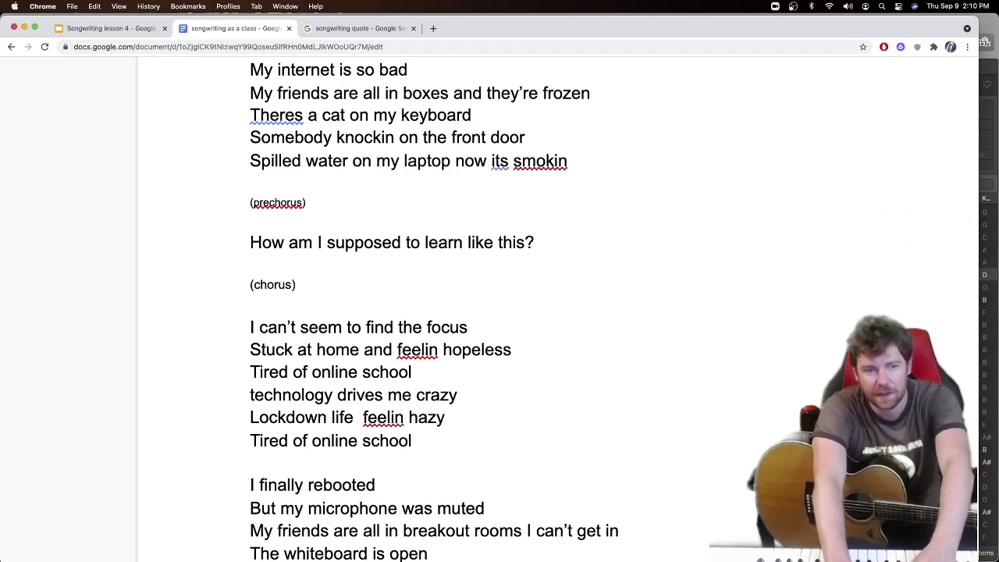
text(I'm)
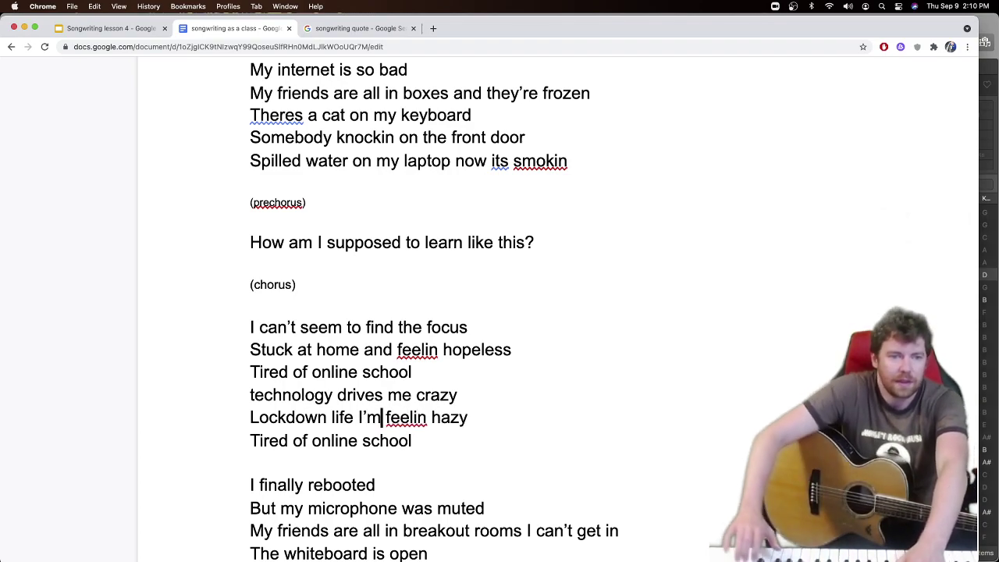
click(442, 415)
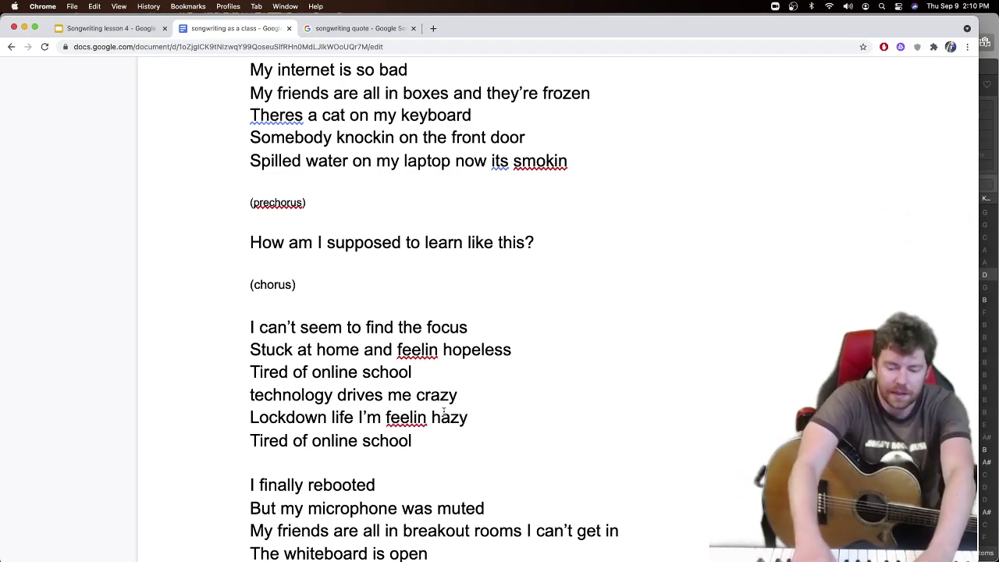
key(BackSpace)
text(l)
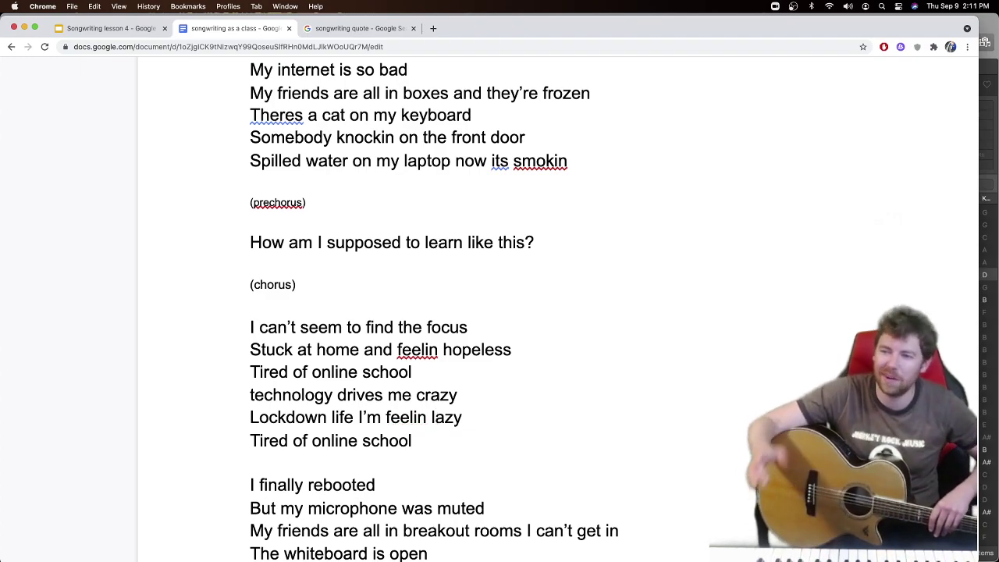
Copy the revised first chorus and paste it over the old chorus before the bridge.
click(349, 328)
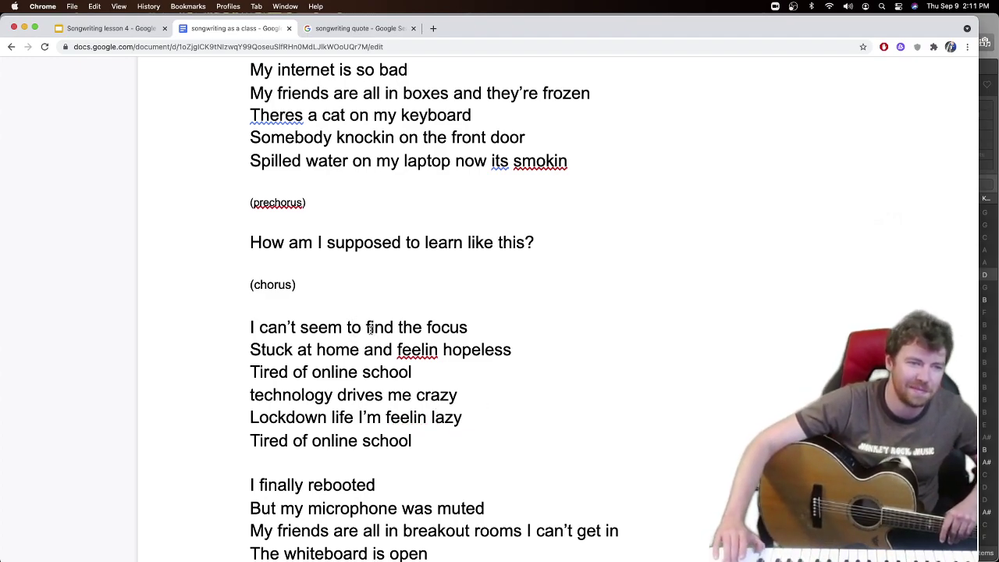
scroll(351, 337, down, 1)
drag(425, 409, 226, 290)
key(super+c)
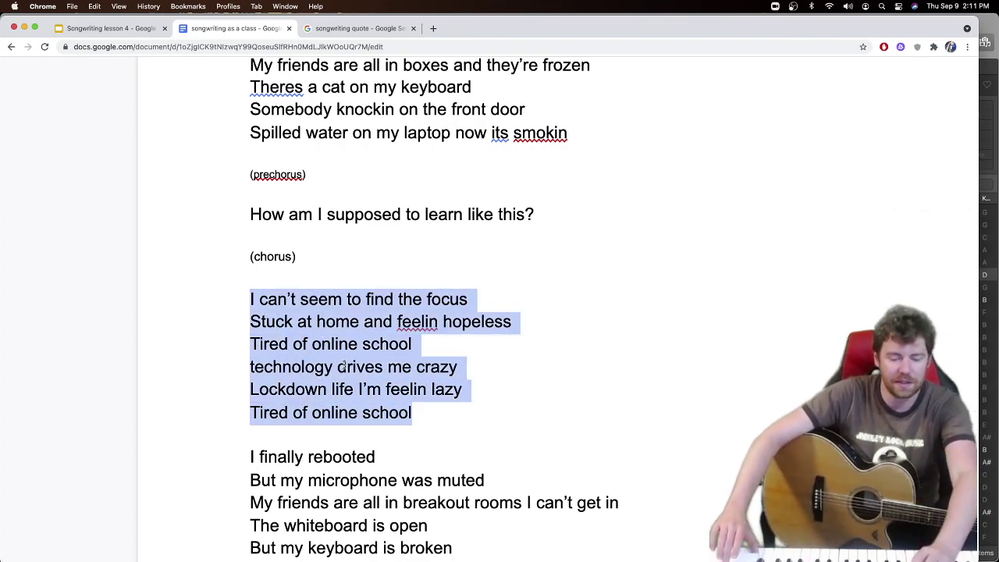
scroll(343, 365, down, 10)
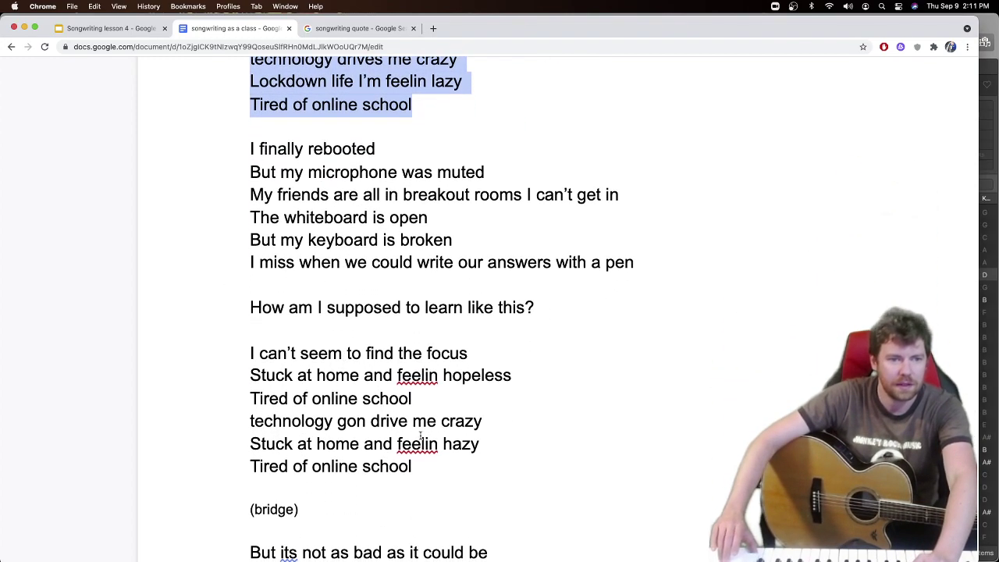
drag(422, 466, 252, 353)
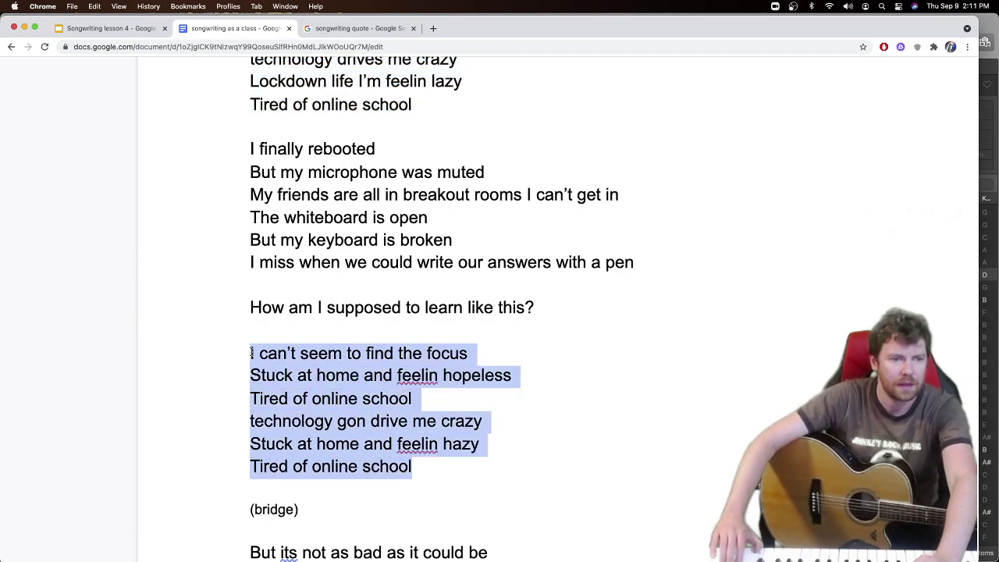
key(Escape)
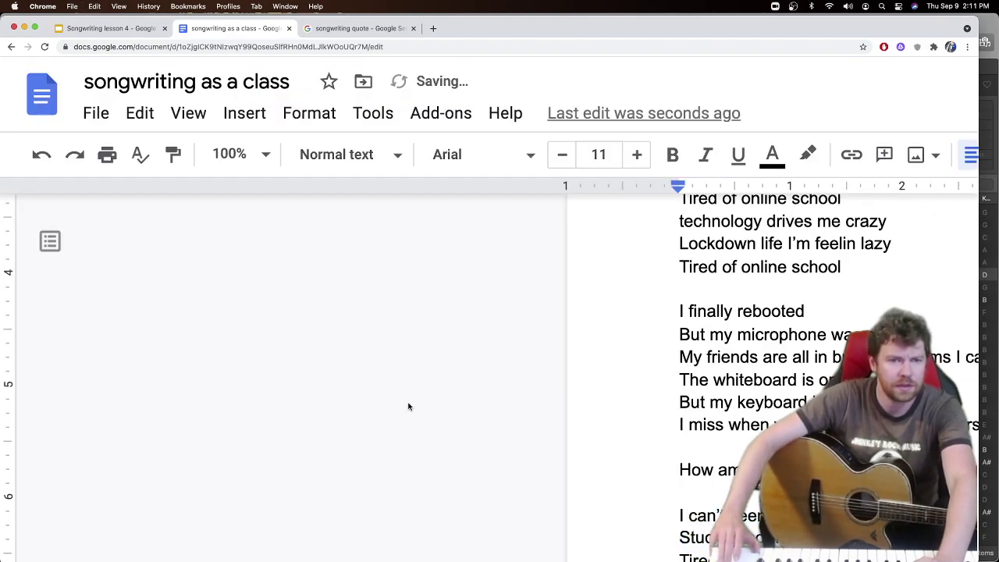
Replace the old final chorus after the bridge with the copied revised chorus.
scroll(737, 417, down, 4)
scroll(737, 417, right, 2)
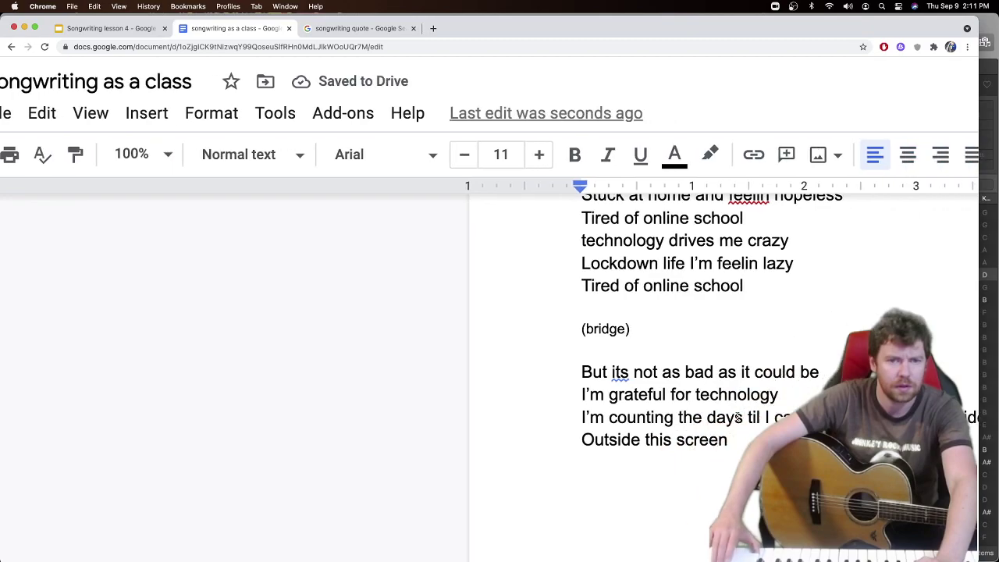
scroll(736, 416, down, 5)
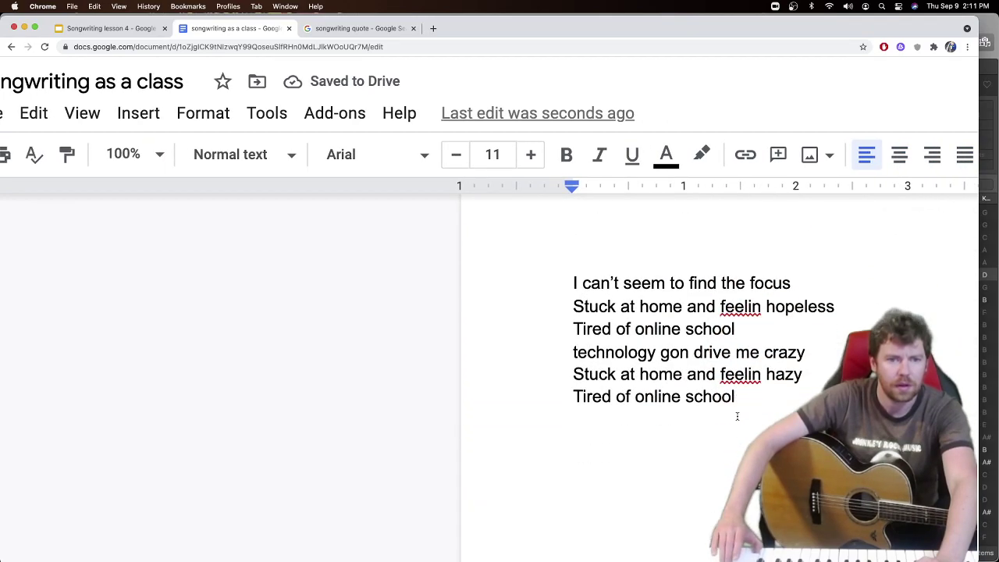
drag(756, 400, 572, 259)
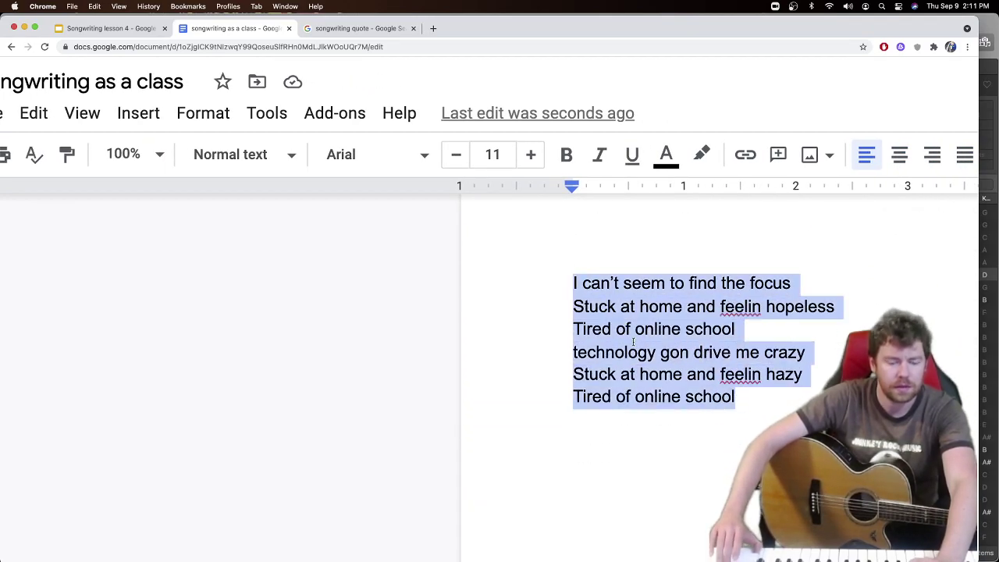
key(super+v)
scroll(657, 350, right, 3)
scroll(658, 349, up, 2)
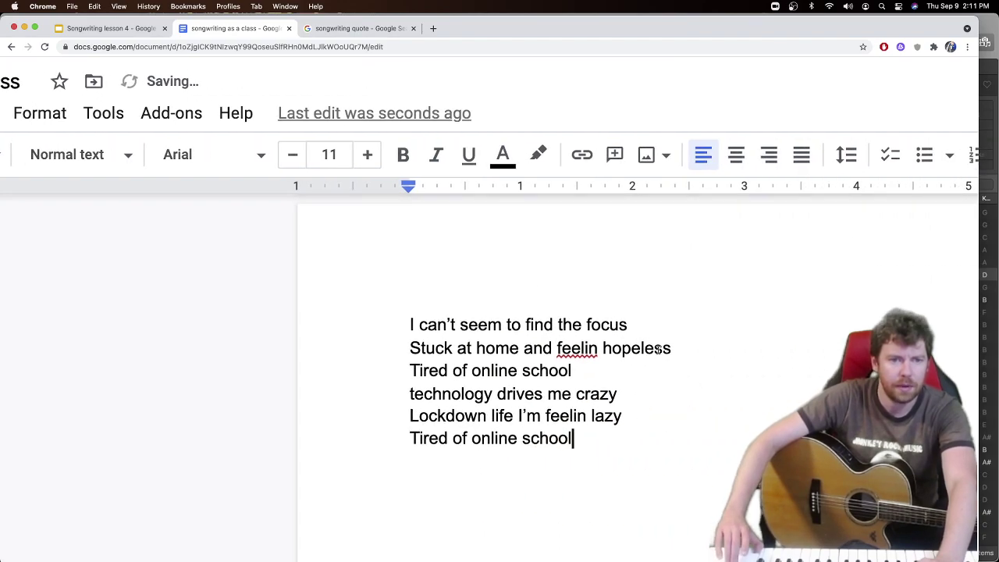
Add two "Online school" lines at the end of the first chorus, keeping one blank line before "I finally rebooted".
scroll(658, 350, down, 3)
scroll(658, 349, up, 3)
scroll(658, 350, up, 5)
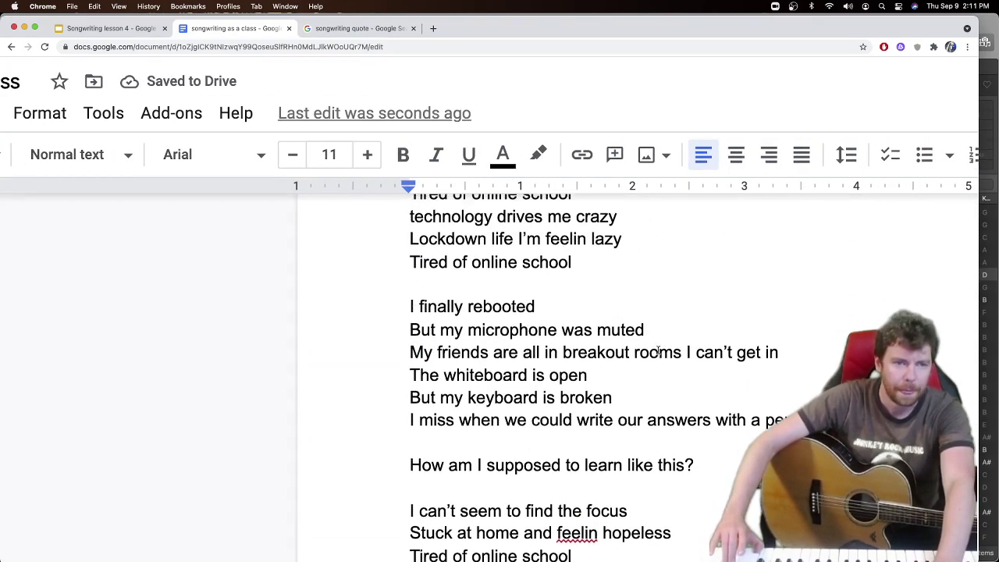
scroll(657, 349, down, 2)
scroll(658, 349, down, 1)
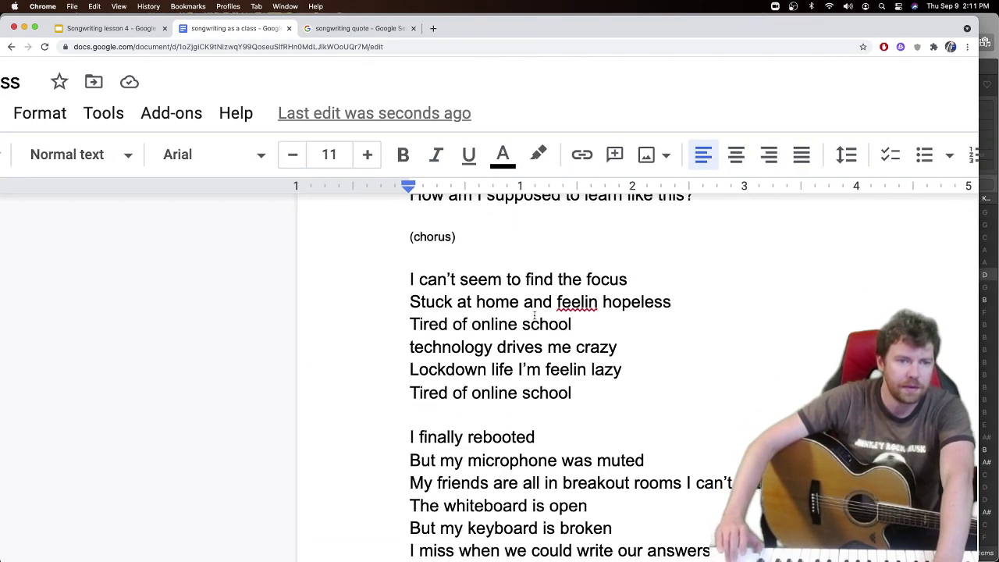
scroll(507, 285, down, 1)
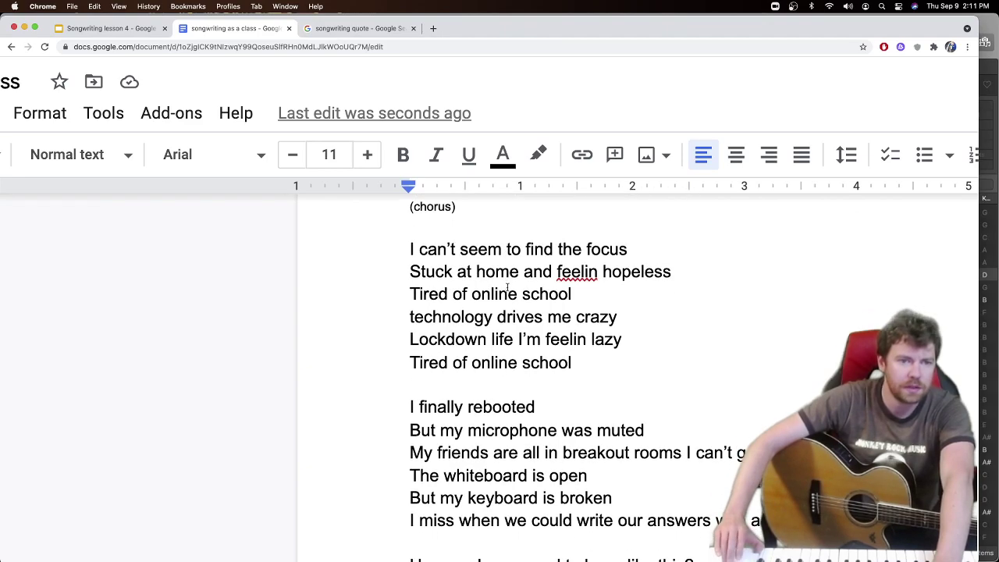
click(527, 391)
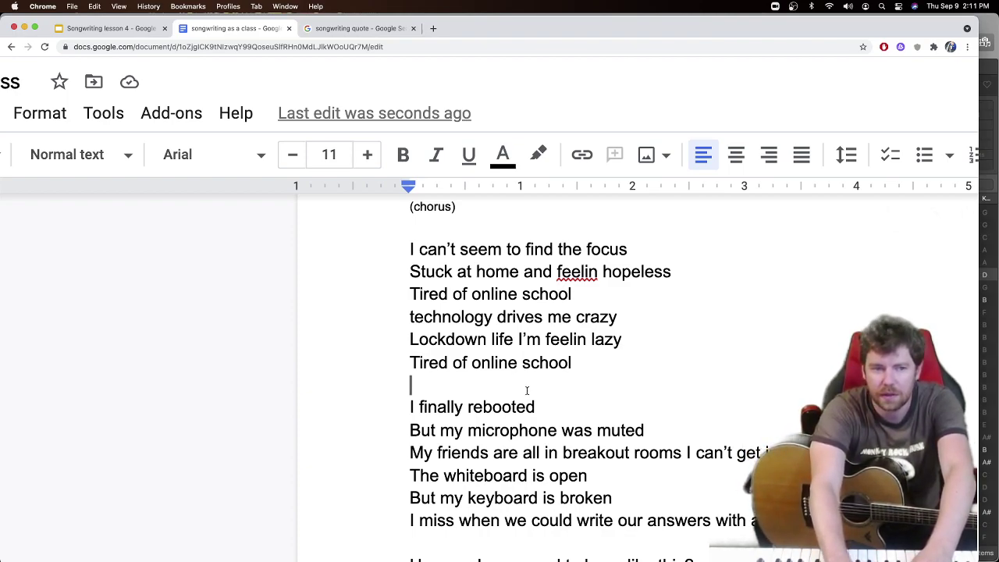
text(online)
text( school)
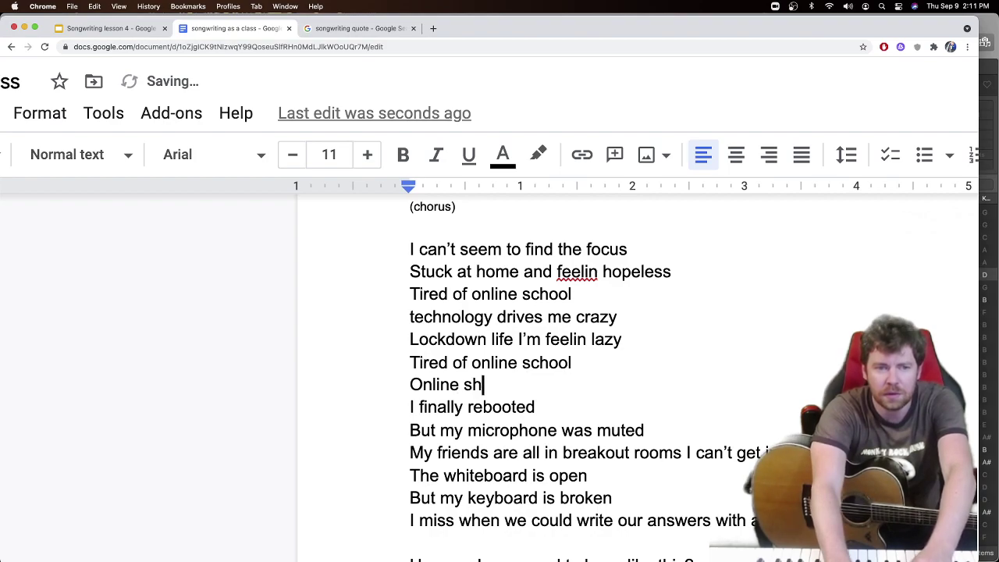
key(Return)
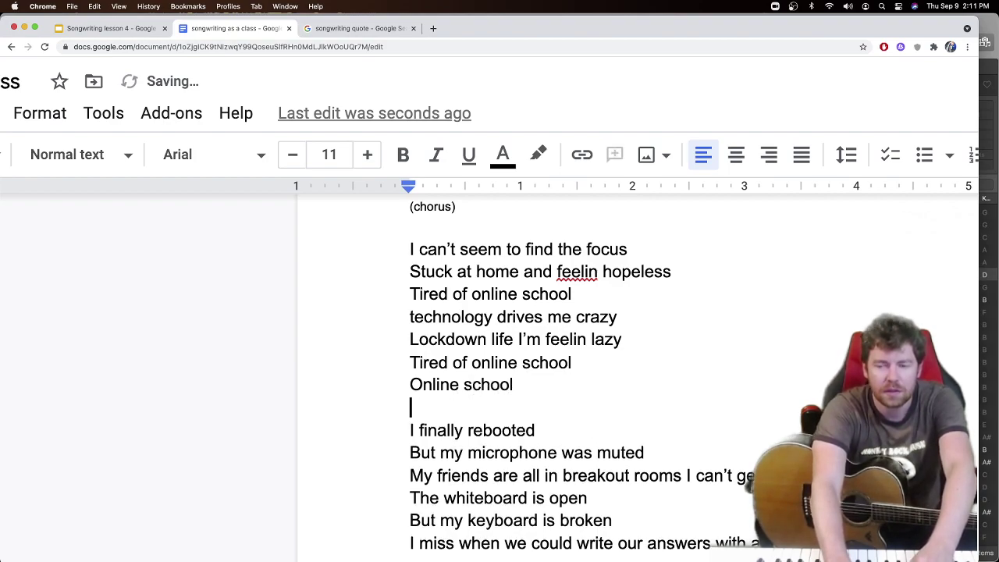
text(online )
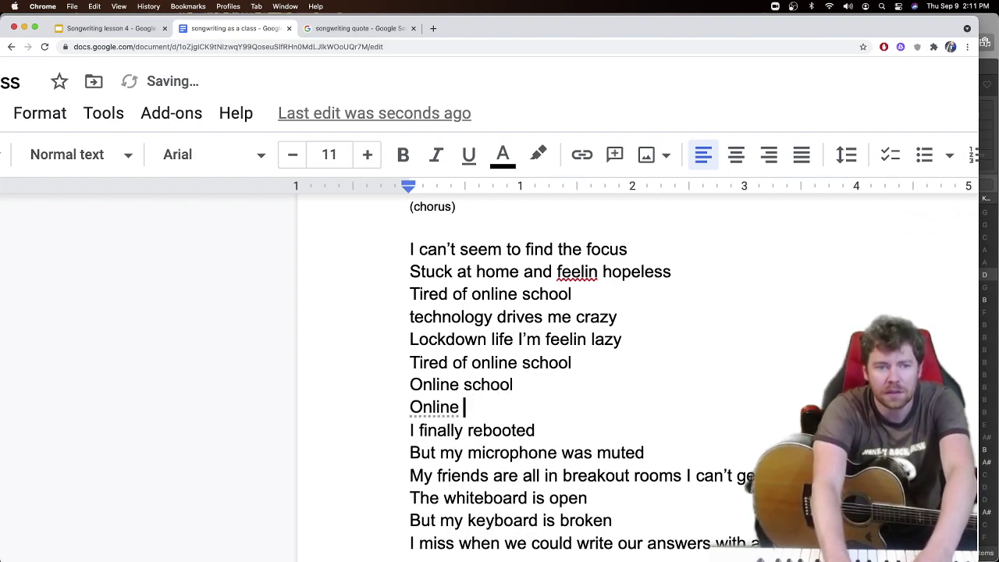
text(school)
key(Return)
key(Return)
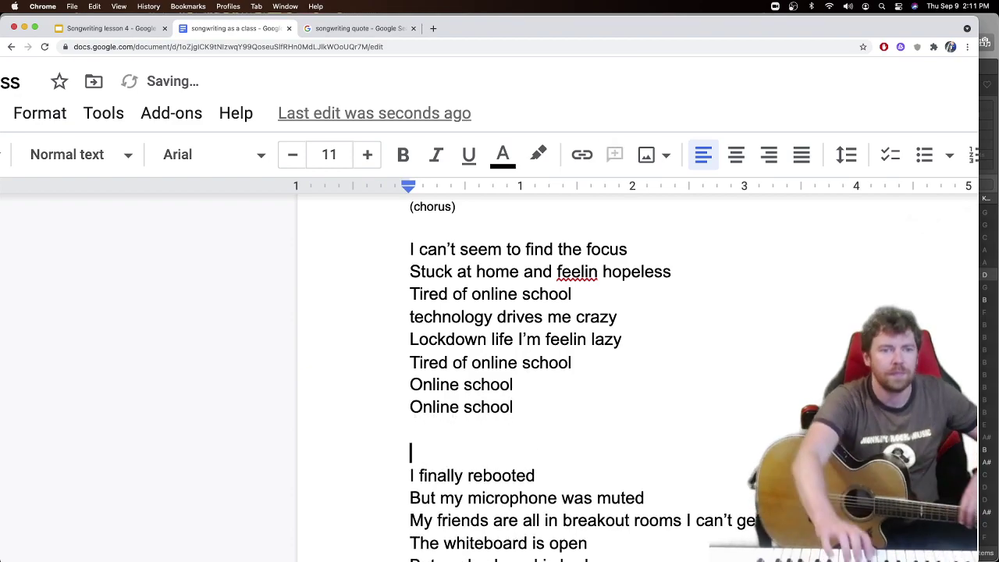
key(BackSpace)
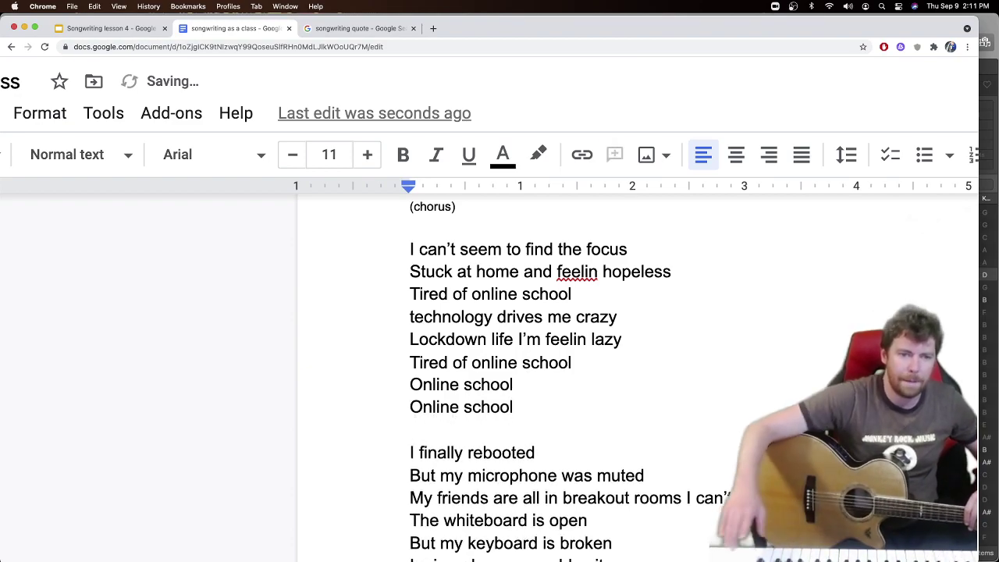
Review the lyrics from the end of the first chorus through the second verse, second chorus and bridge.
scroll(577, 374, down, 3)
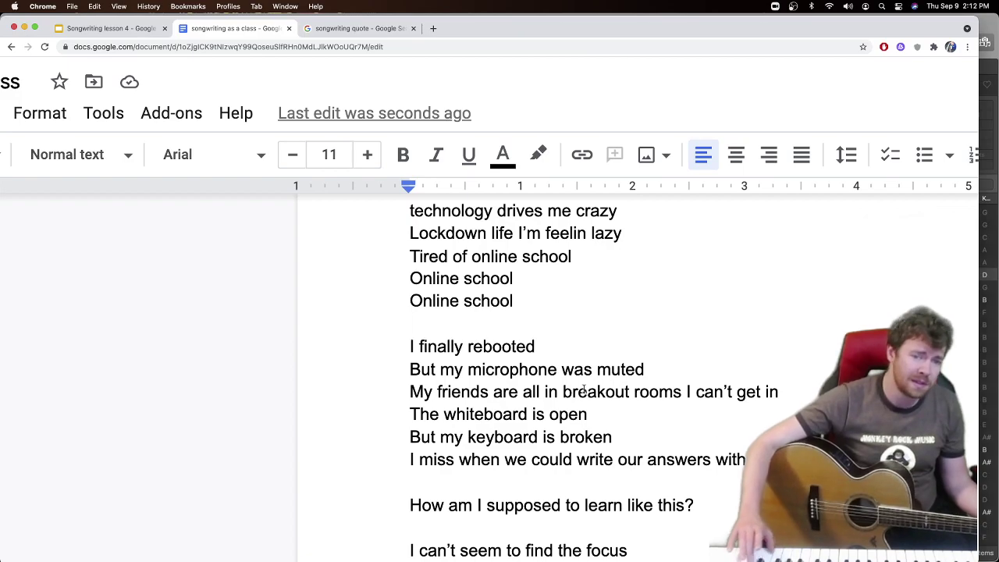
scroll(739, 433, down, 1)
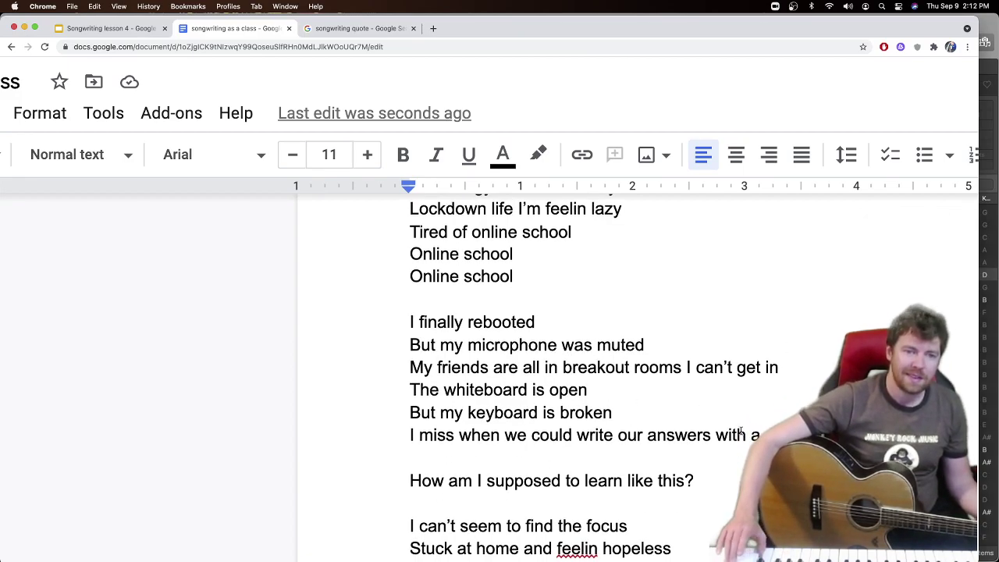
drag(788, 434, 411, 435)
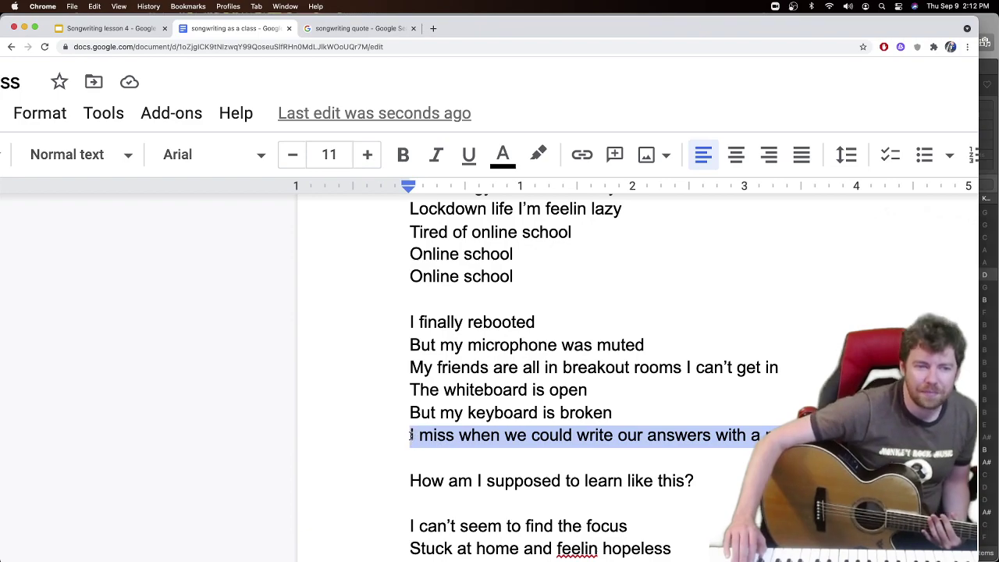
click(486, 390)
scroll(486, 393, down, 3)
scroll(486, 394, down, 3)
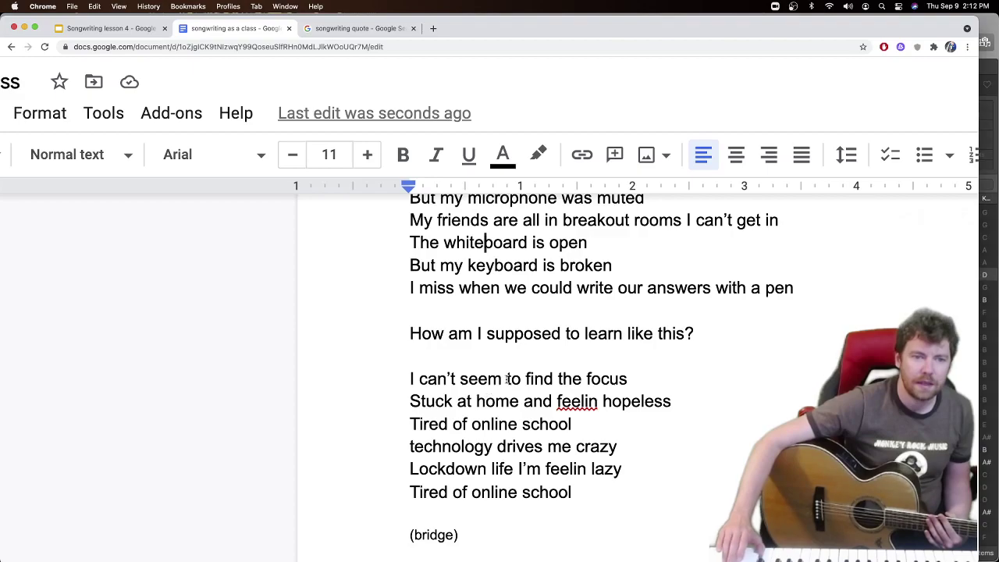
drag(508, 383, 486, 490)
scroll(486, 490, down, 2)
scroll(486, 489, down, 3)
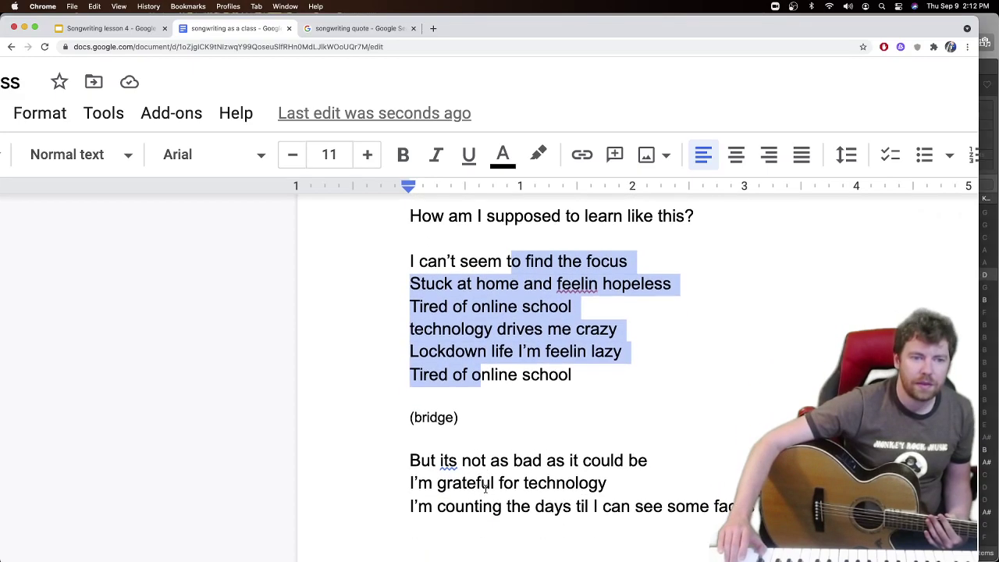
click(513, 470)
scroll(511, 482, down, 2)
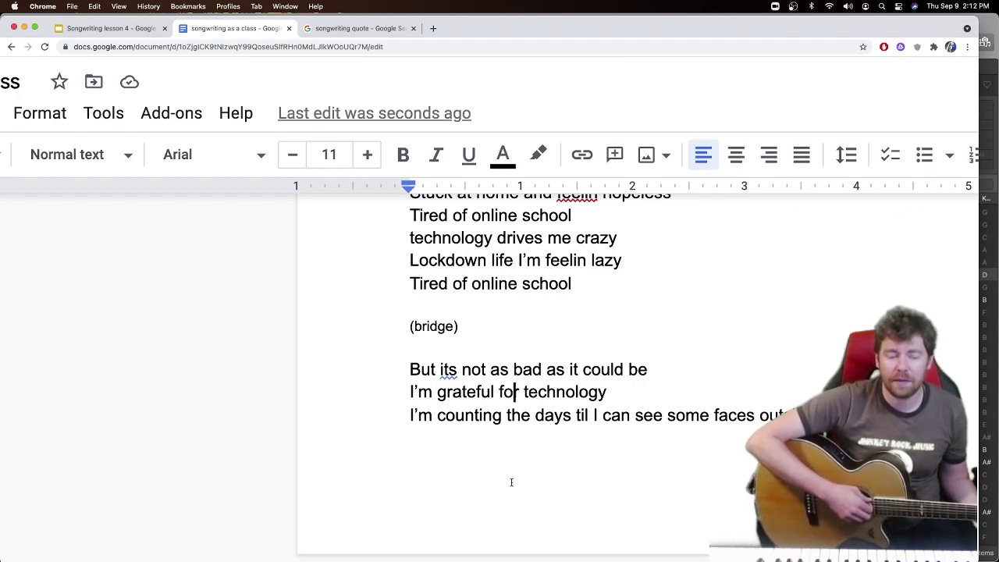
scroll(511, 482, down, 4)
scroll(511, 483, down, 1)
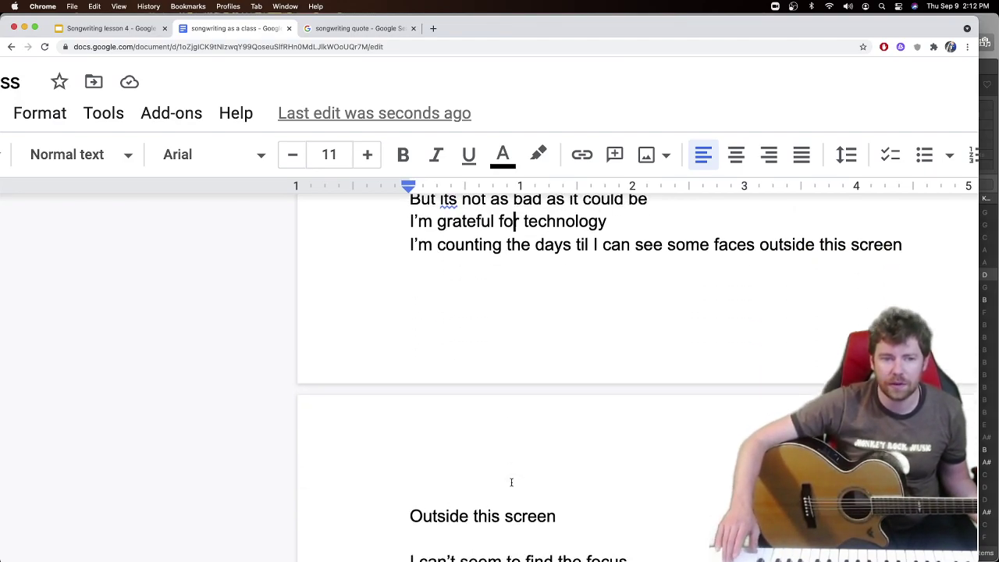
Rewrite the bridge's second and third lines as "I'm grateful we have technology" and "I just see some faces outside this screen".
scroll(511, 482, up, 2)
scroll(511, 482, down, 1)
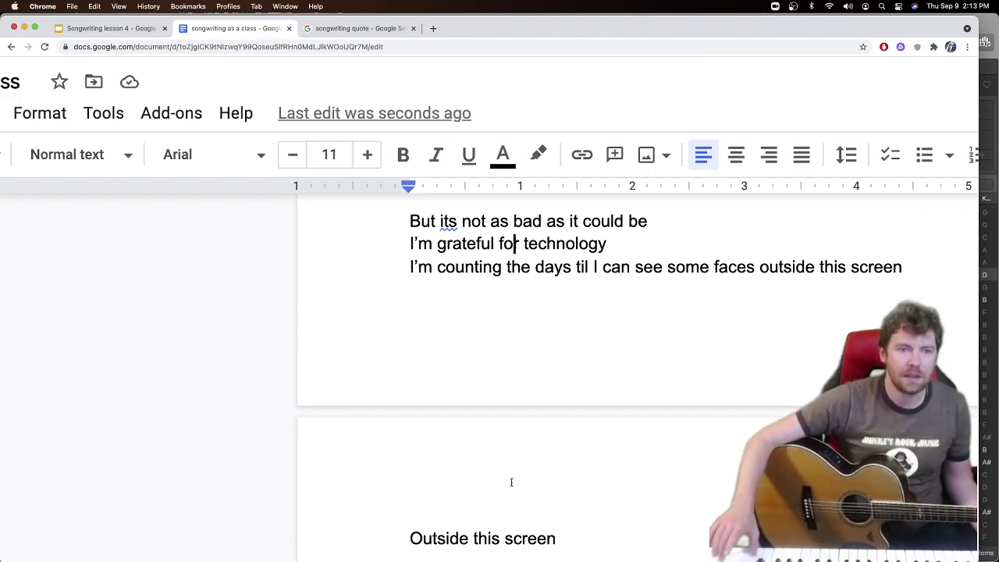
double_click(507, 243)
text(we have)
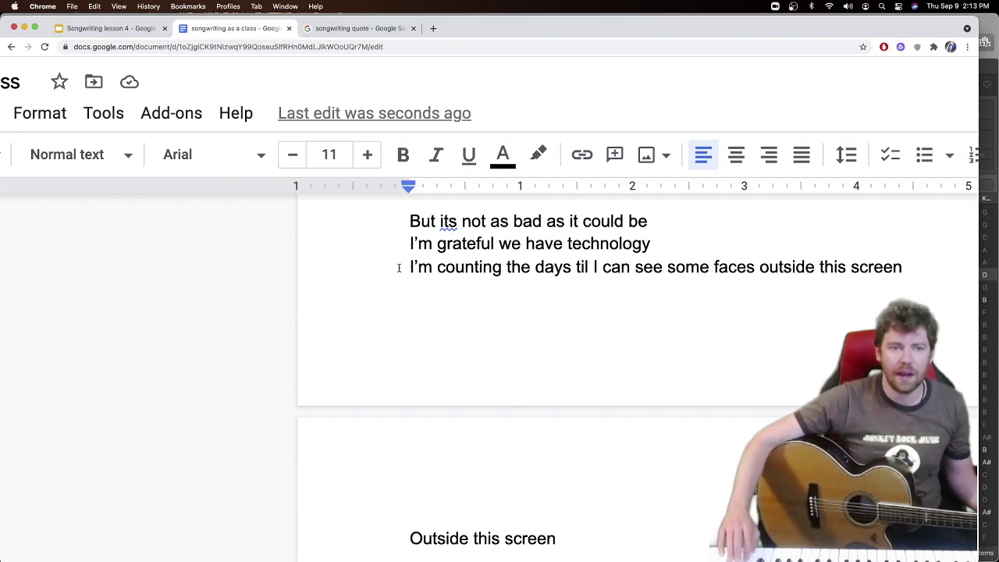
drag(399, 267, 631, 272)
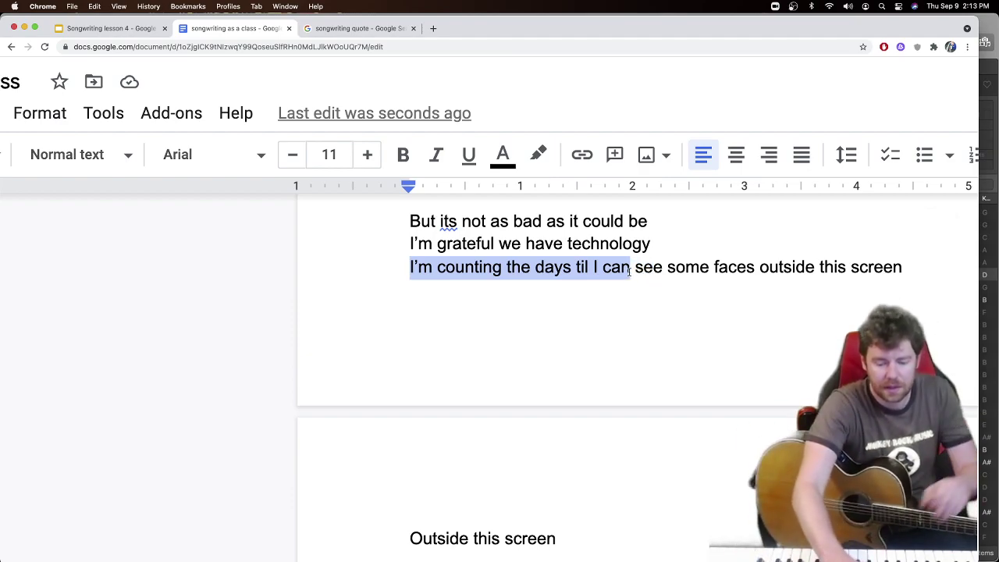
text(ust)
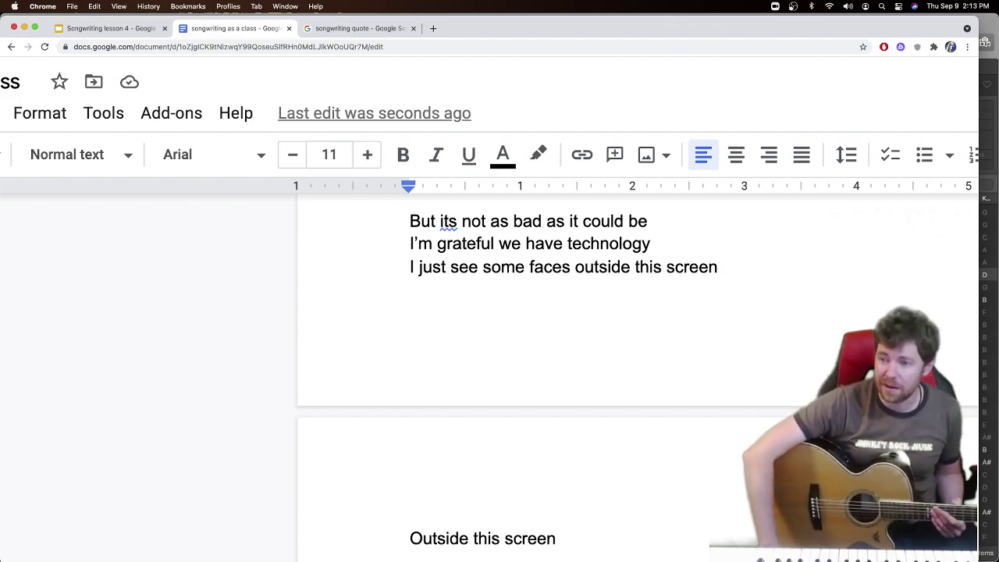
Review the revised bridge and final chorus, and reread the song from the first verse to the first chorus.
scroll(603, 320, up, 4)
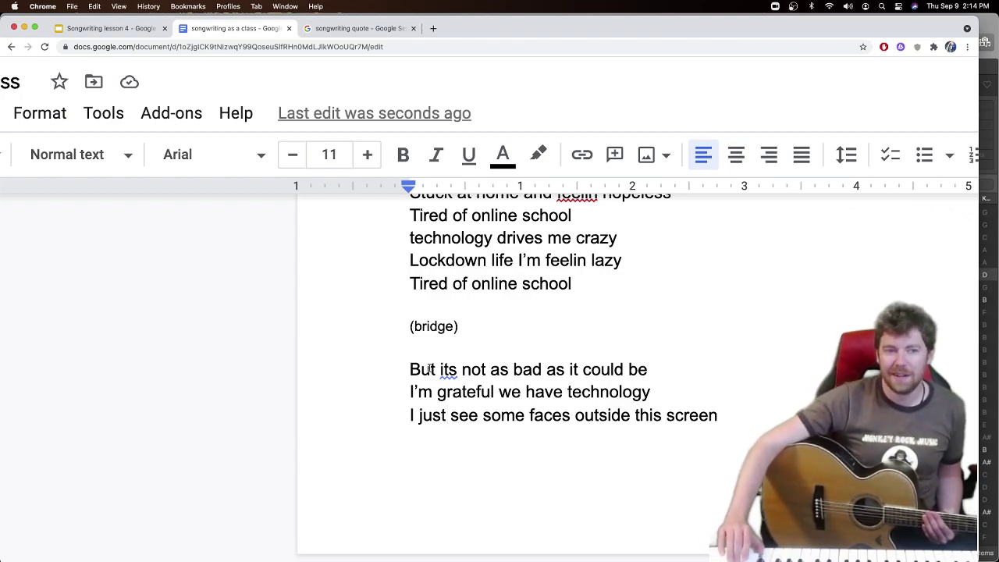
drag(430, 369, 627, 429)
click(664, 421)
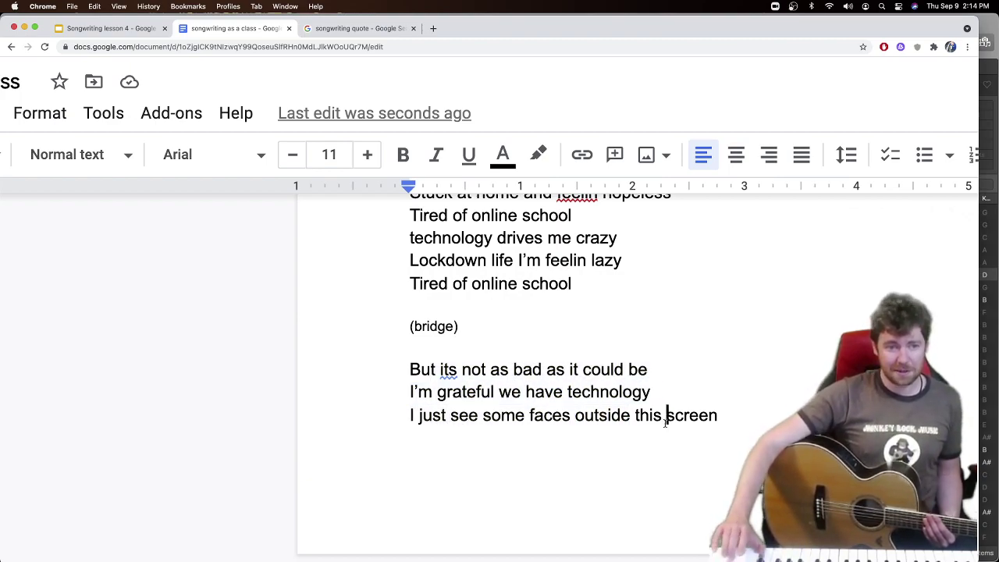
scroll(664, 421, down, 1)
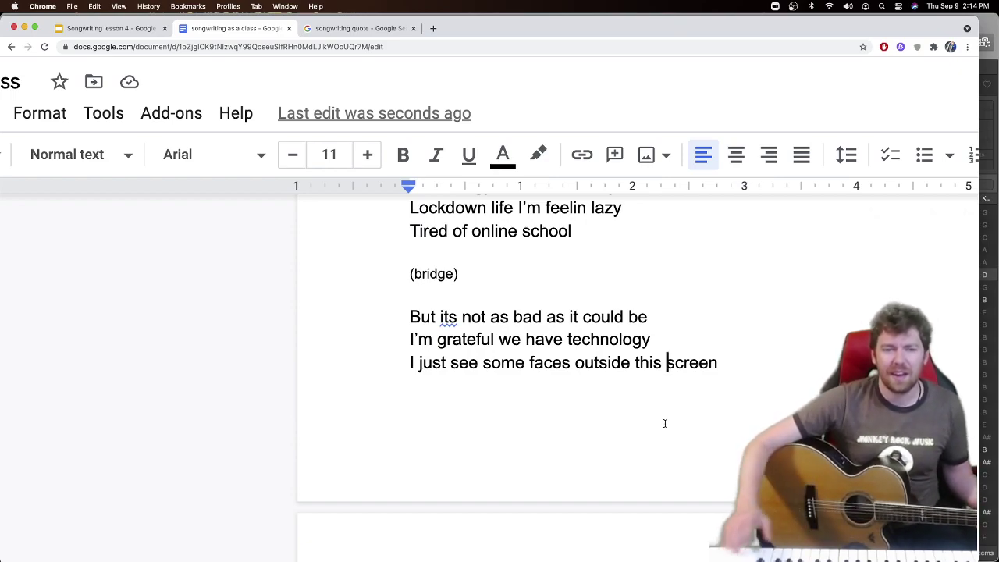
scroll(665, 423, down, 3)
scroll(665, 423, down, 4)
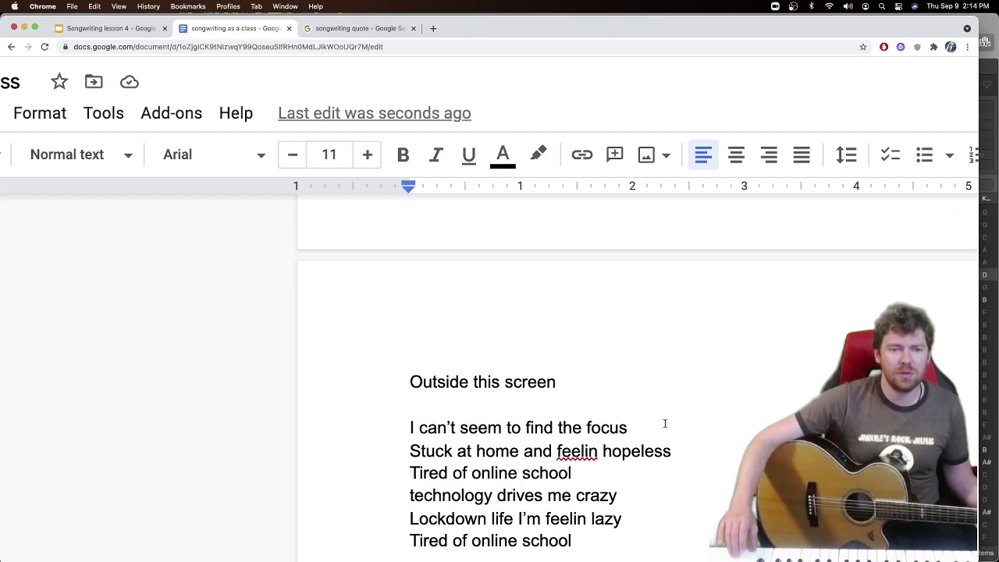
scroll(665, 423, up, 10)
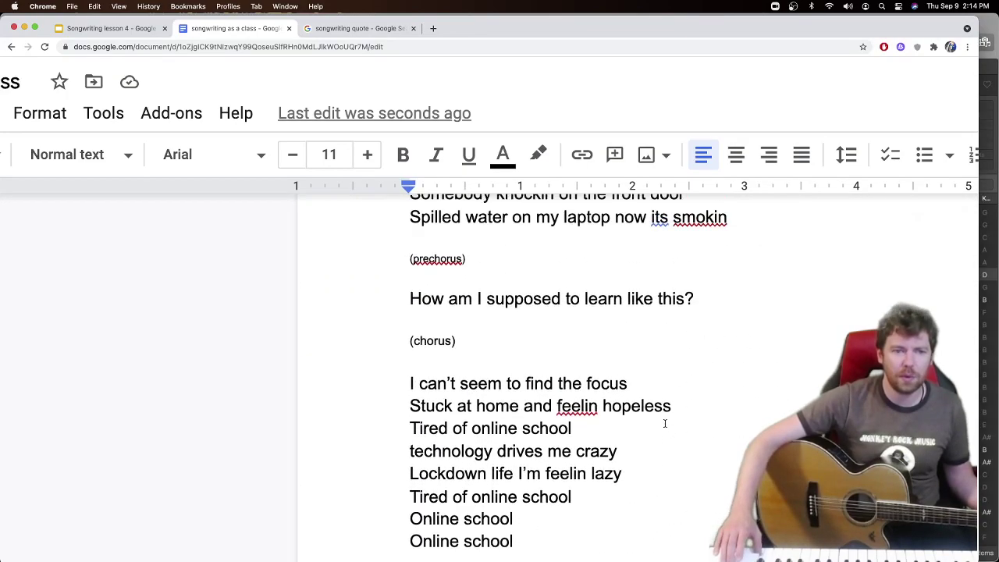
scroll(665, 423, up, 2)
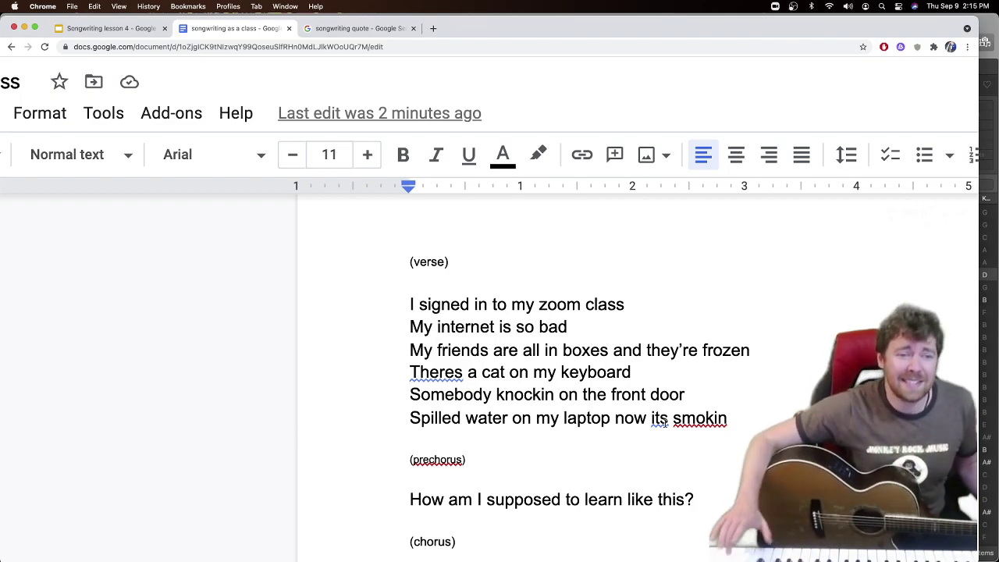
scroll(578, 352, down, 1)
drag(578, 351, 574, 390)
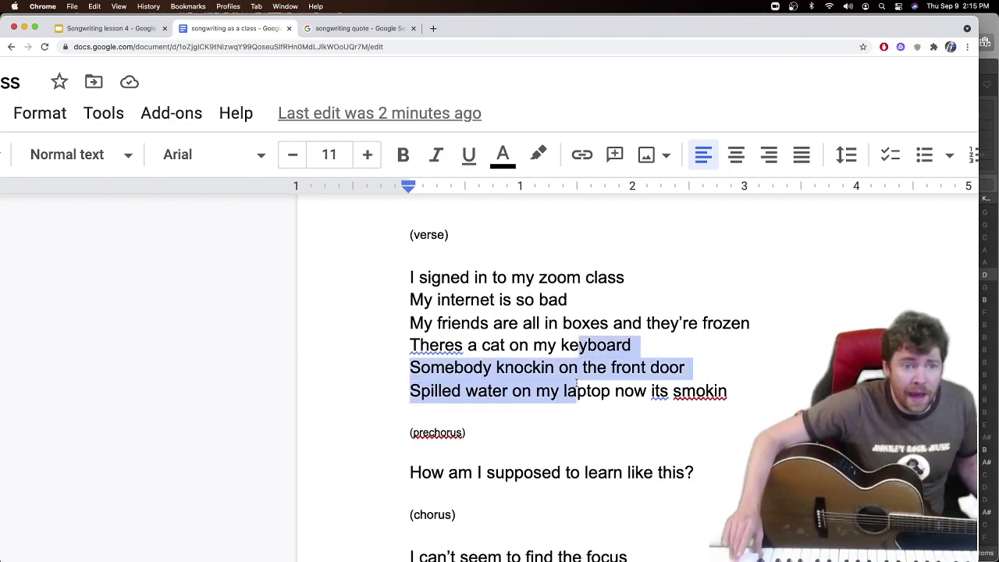
click(548, 343)
scroll(547, 347, down, 2)
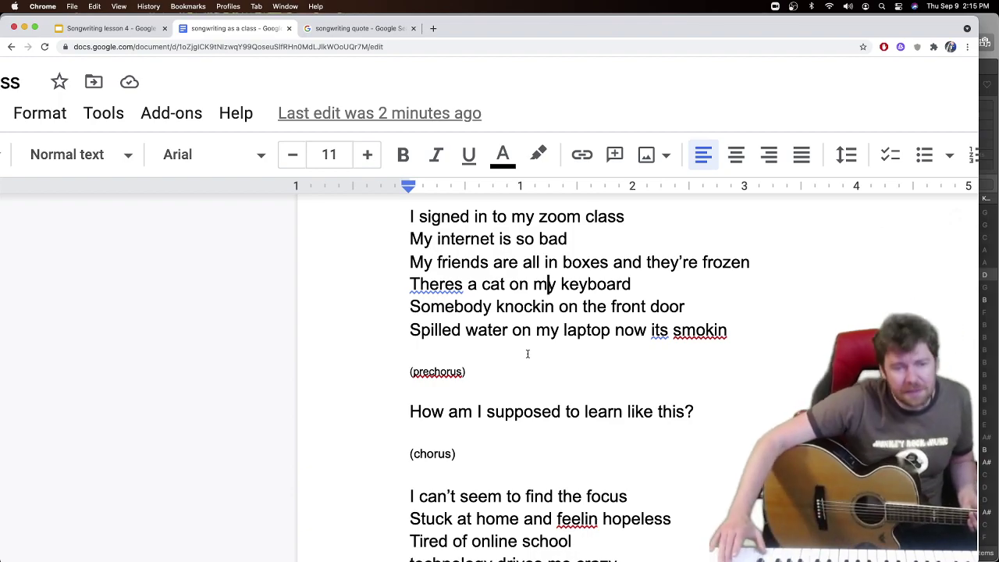
scroll(560, 378, down, 5)
scroll(560, 378, down, 1)
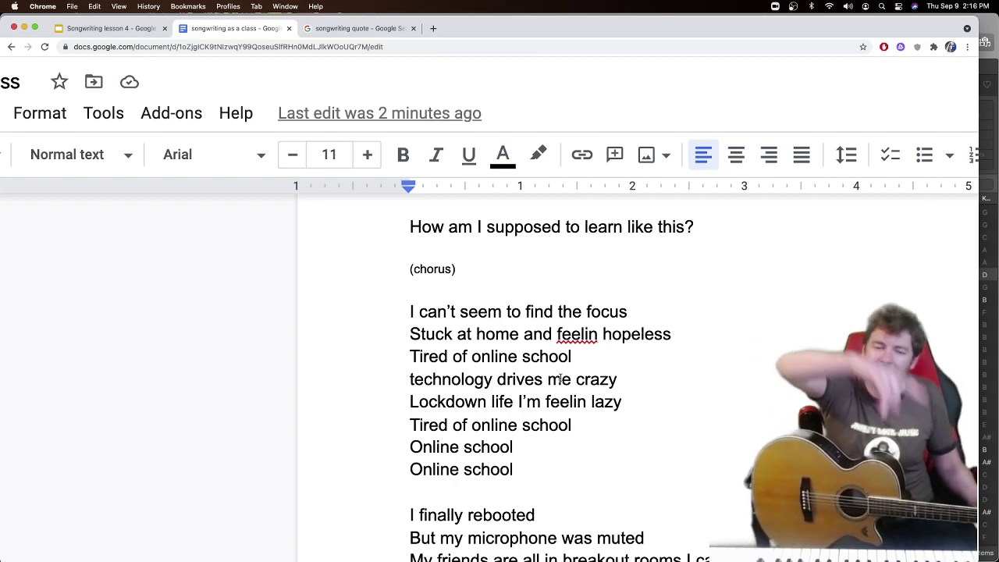
Insert a line reading "Sick of" between the two "Online school" lines of the first chorus.
click(525, 444)
scroll(528, 446, down, 2)
scroll(528, 445, down, 3)
key(Return)
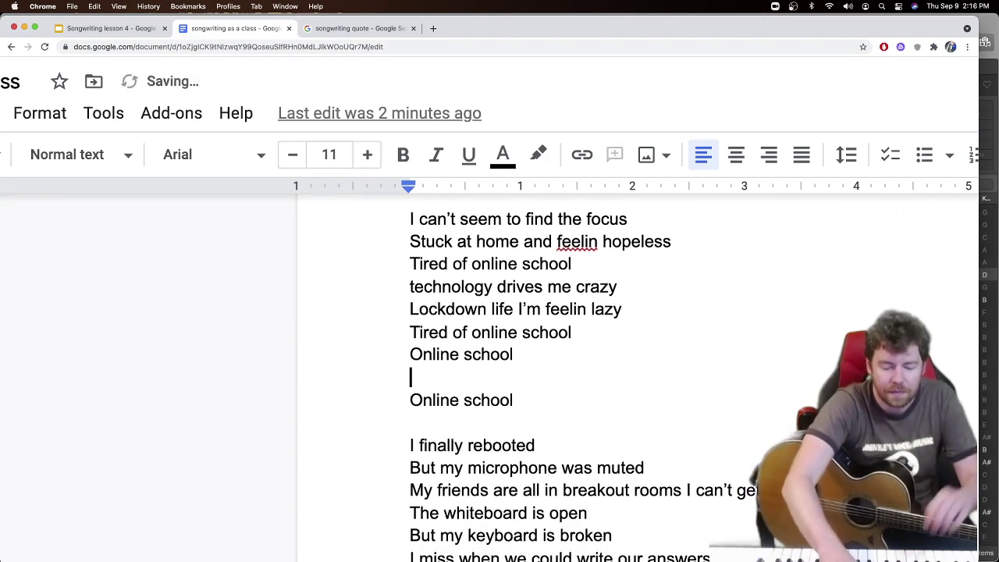
text(Sick of)
Delete the word "But" from the start of the second verse's line about the muted microphone.
scroll(528, 445, down, 3)
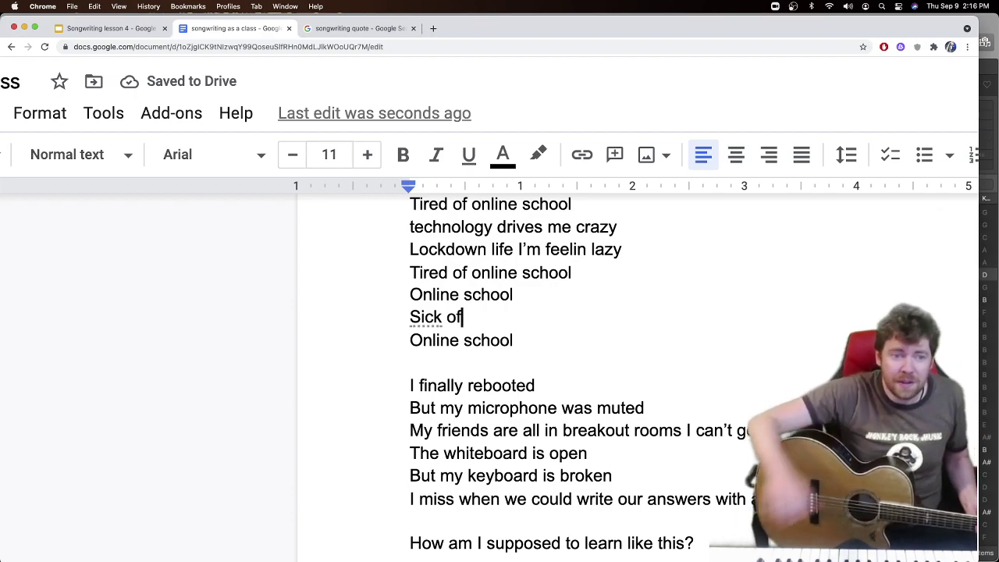
click(420, 407)
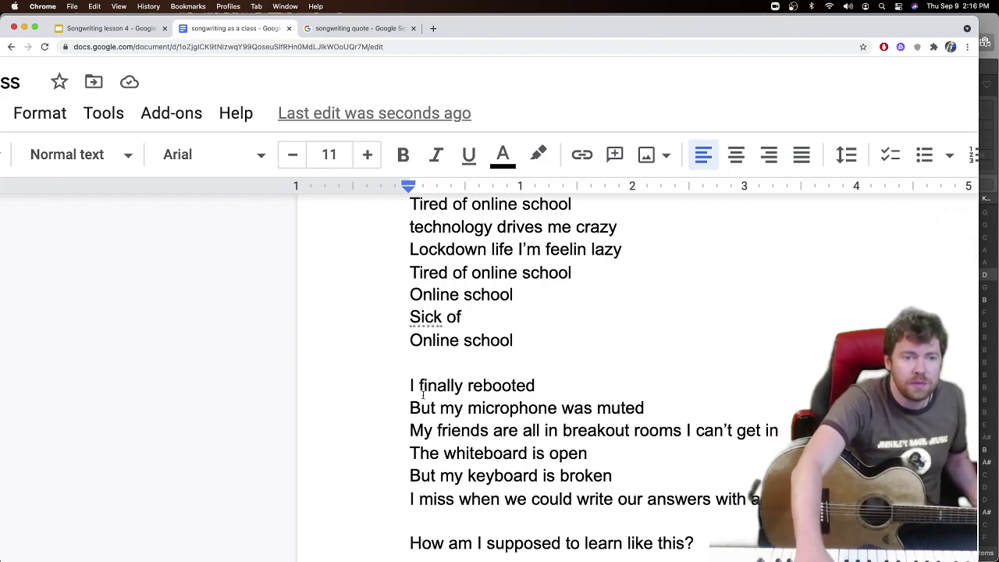
key(BackSpace)
key(Delete)
key(Delete)
key(Delete)
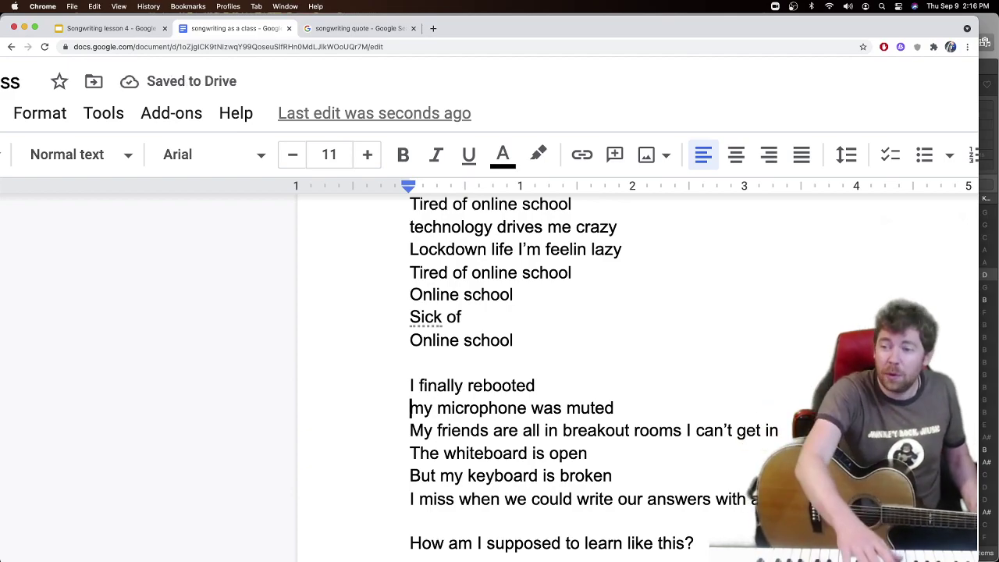
Follow the lyrics from the second verse through the bridge to the final chorus while playing the song.
scroll(577, 374, down, 2)
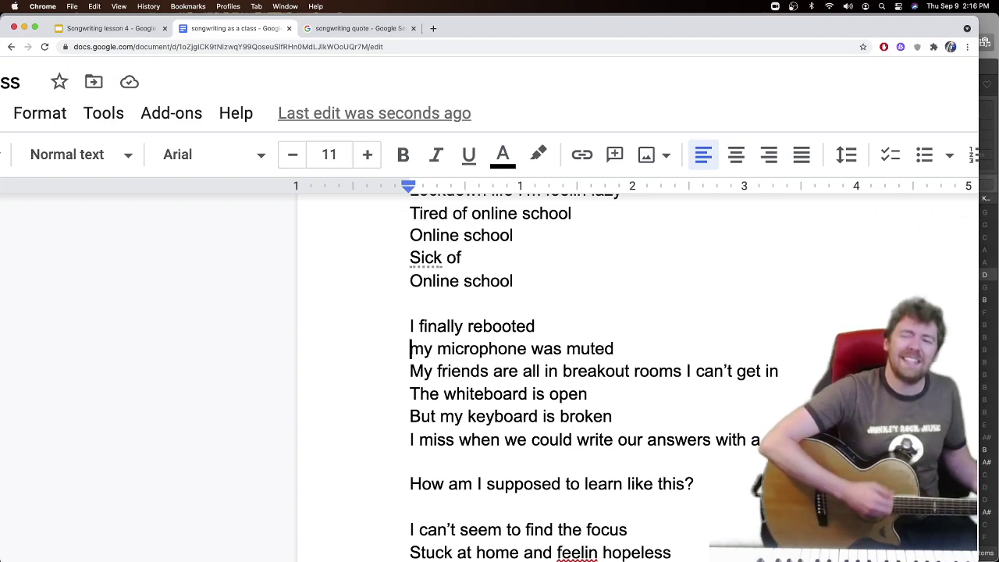
scroll(546, 374, down, 3)
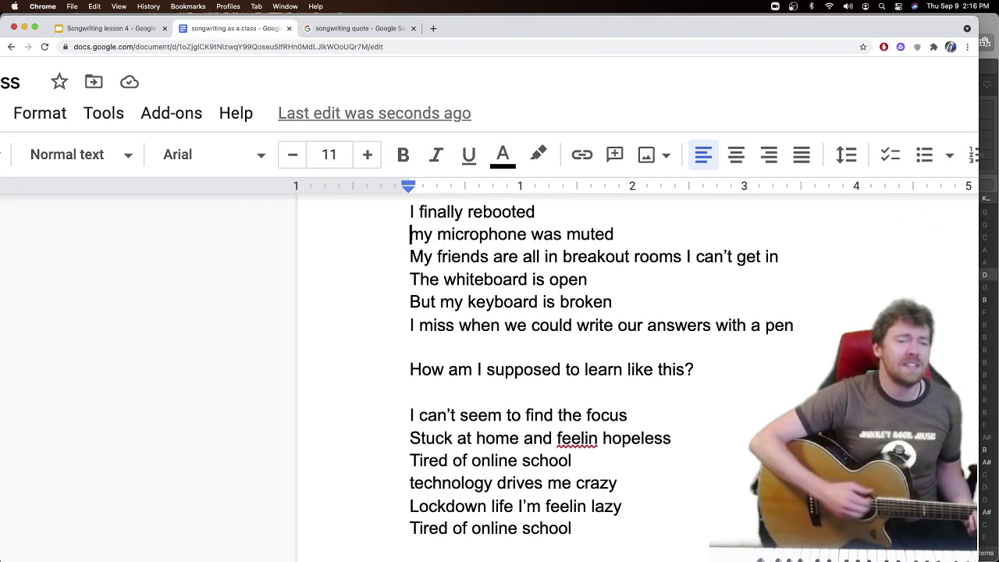
scroll(600, 377, down, 2)
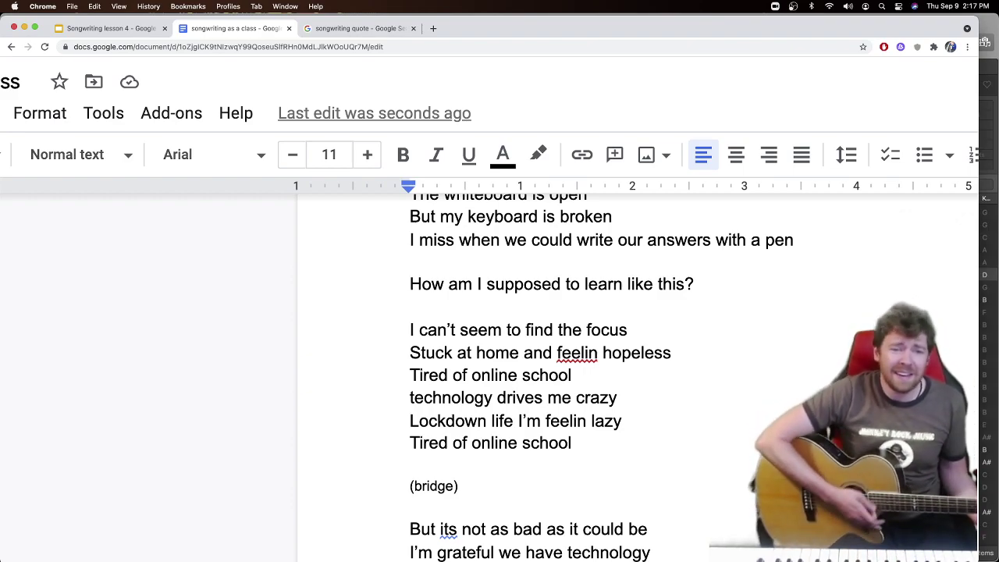
scroll(546, 351, down, 3)
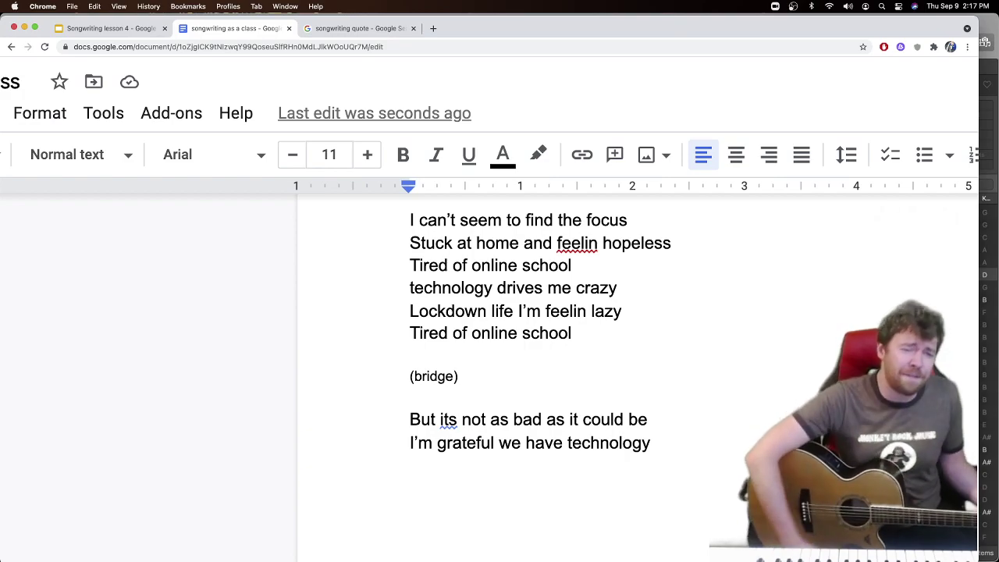
scroll(499, 351, down, 4)
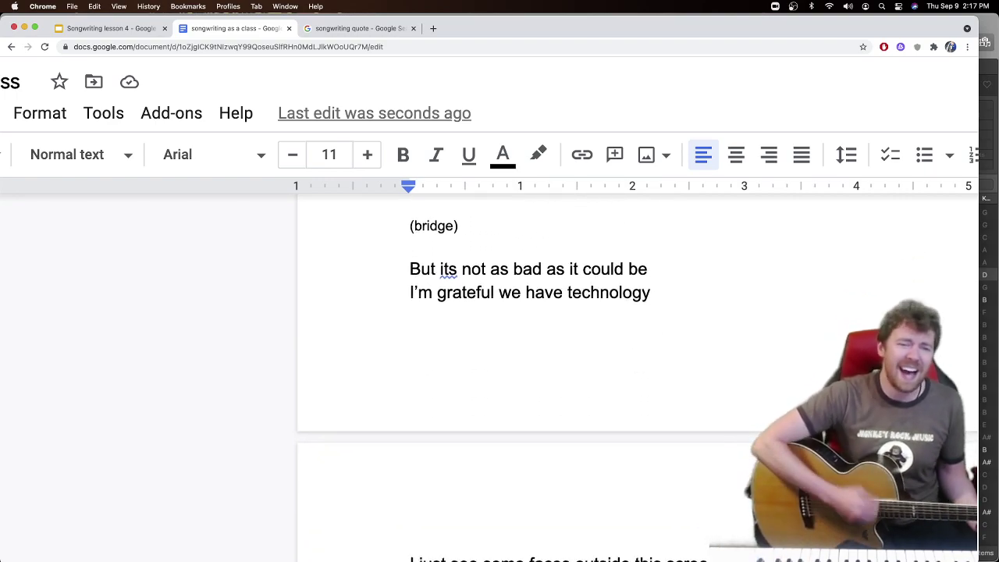
scroll(499, 352, down, 2)
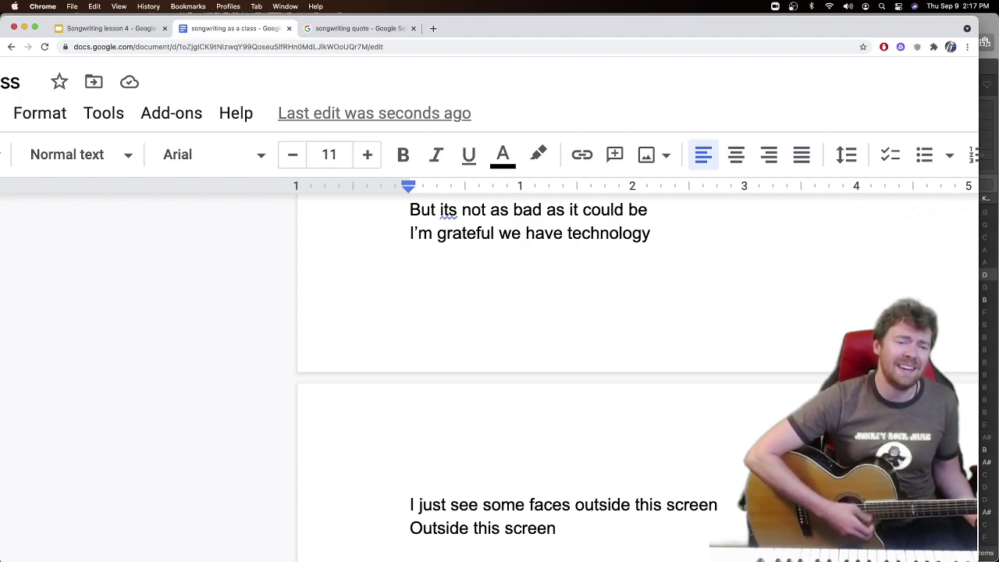
scroll(499, 351, down, 5)
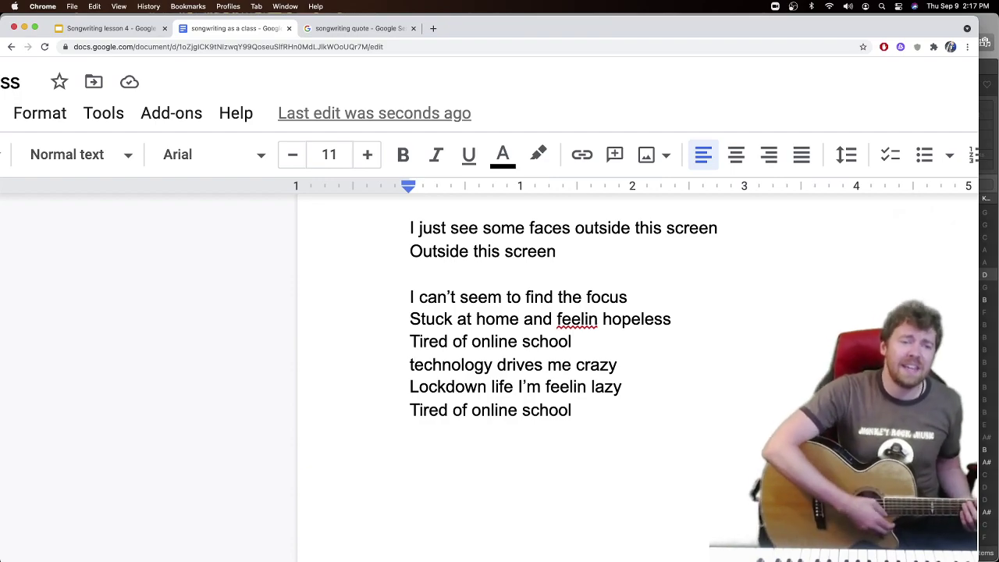
Add the lines "Online school", "So sick of" and "Online school" to the end of the final chorus.
scroll(401, 364, down, 3)
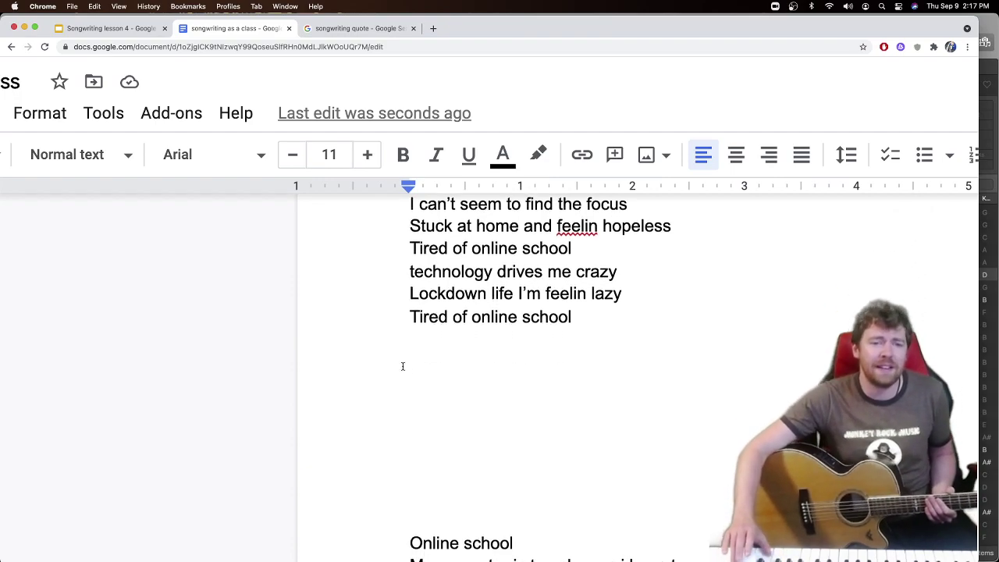
click(424, 334)
text(onl)
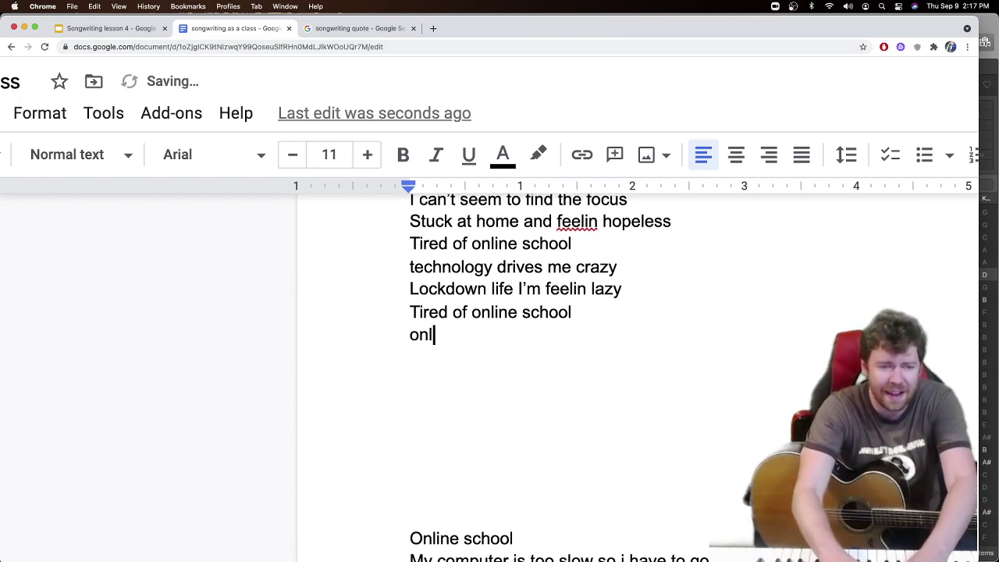
text(ine school)
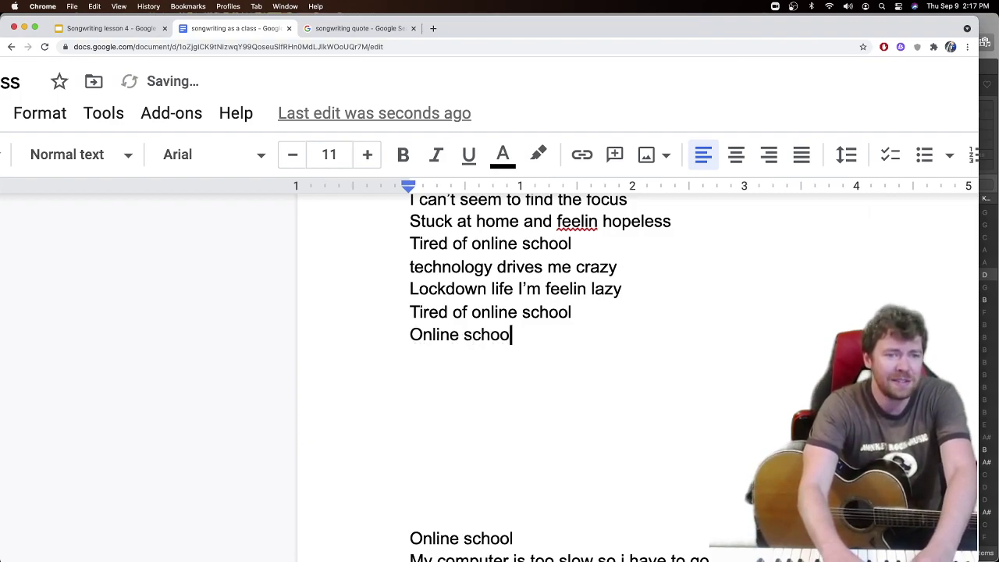
key(Return)
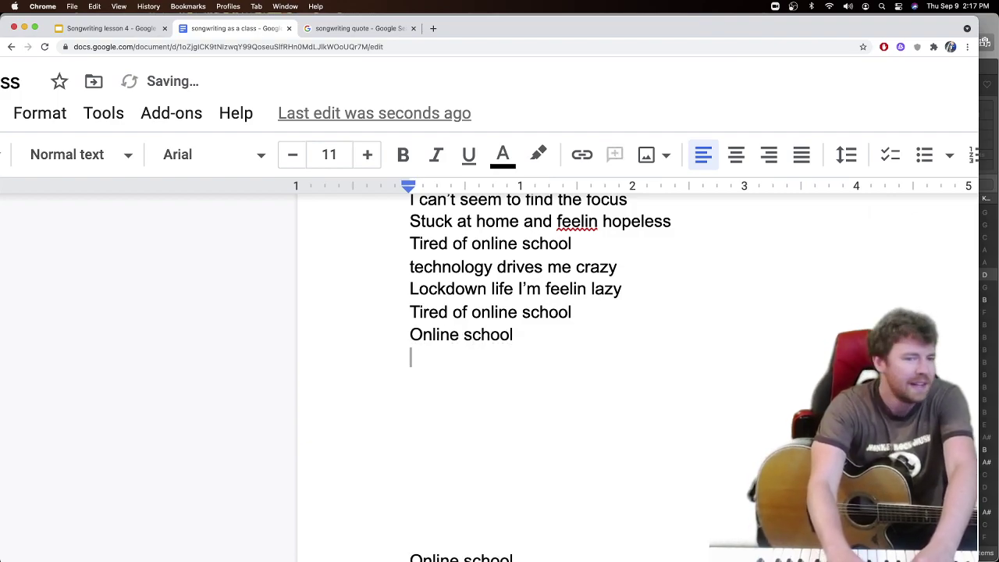
text(So sick of)
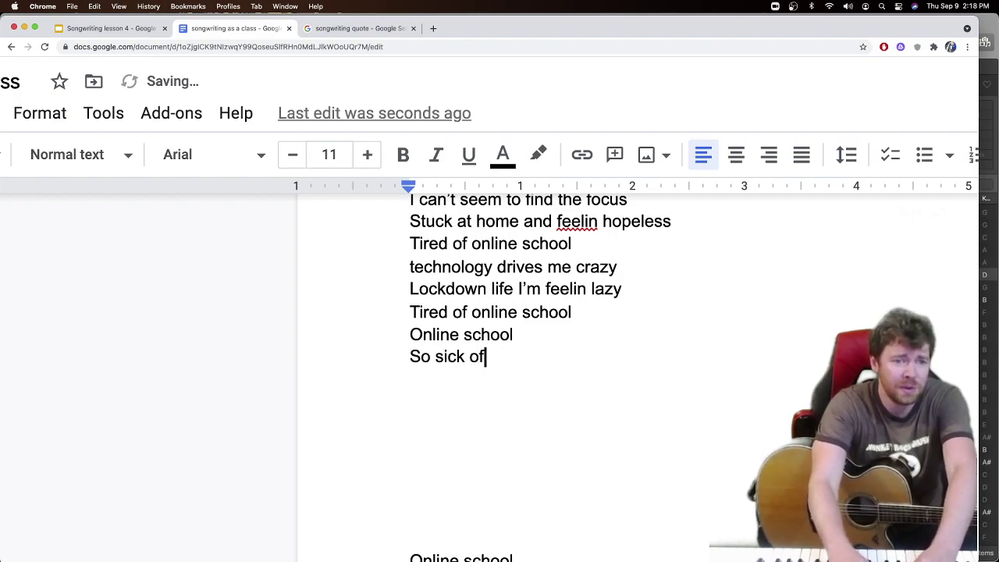
key(Return)
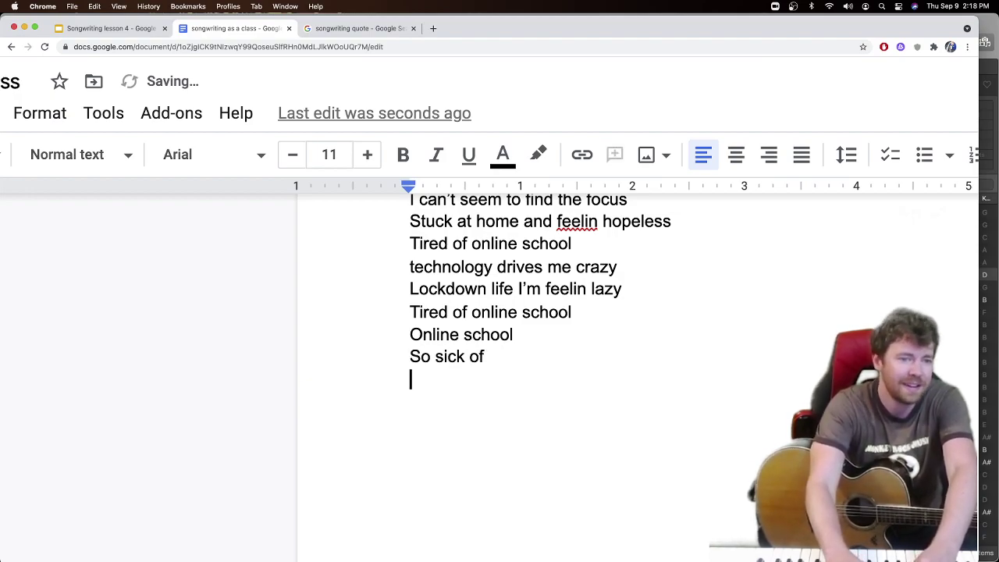
text(online scho)
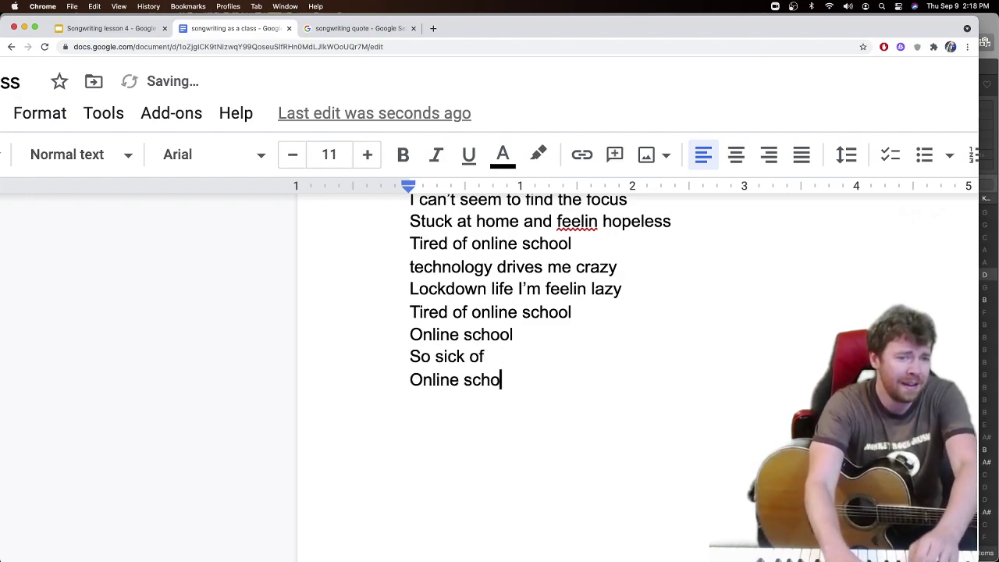
text(ol)
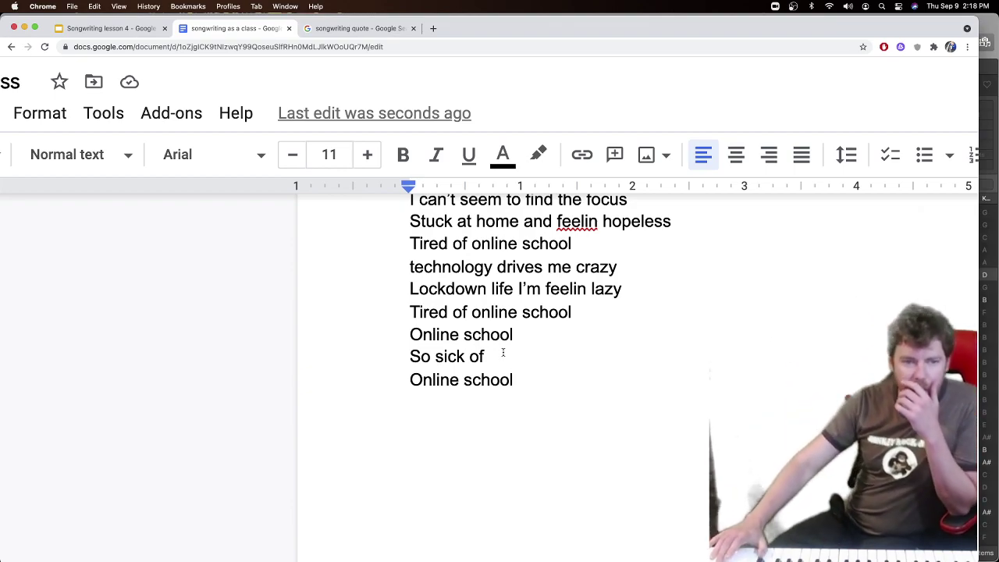
Insert a blank line between the final chorus and its closing "Online school" lines.
drag(487, 356, 431, 355)
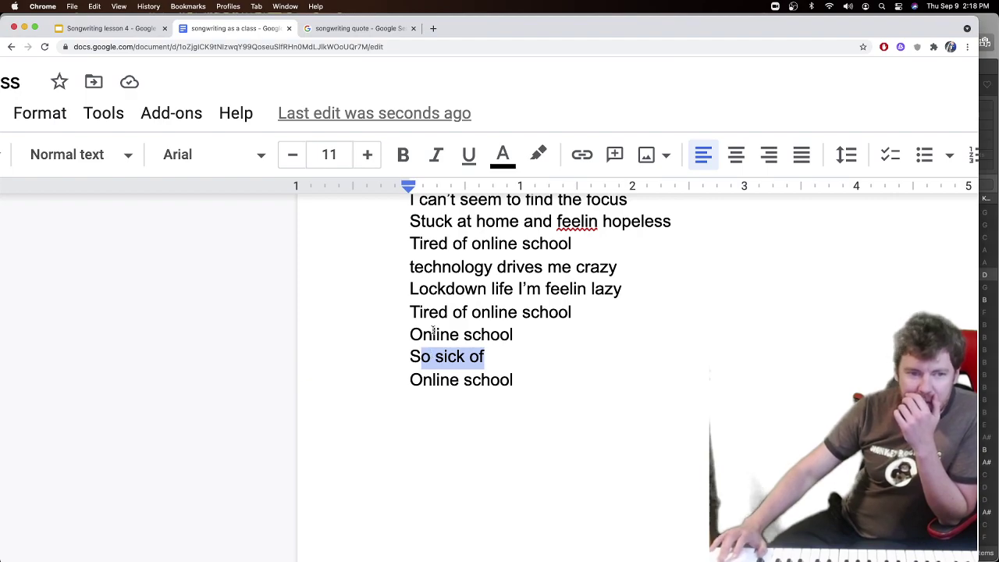
click(412, 334)
key(Return)
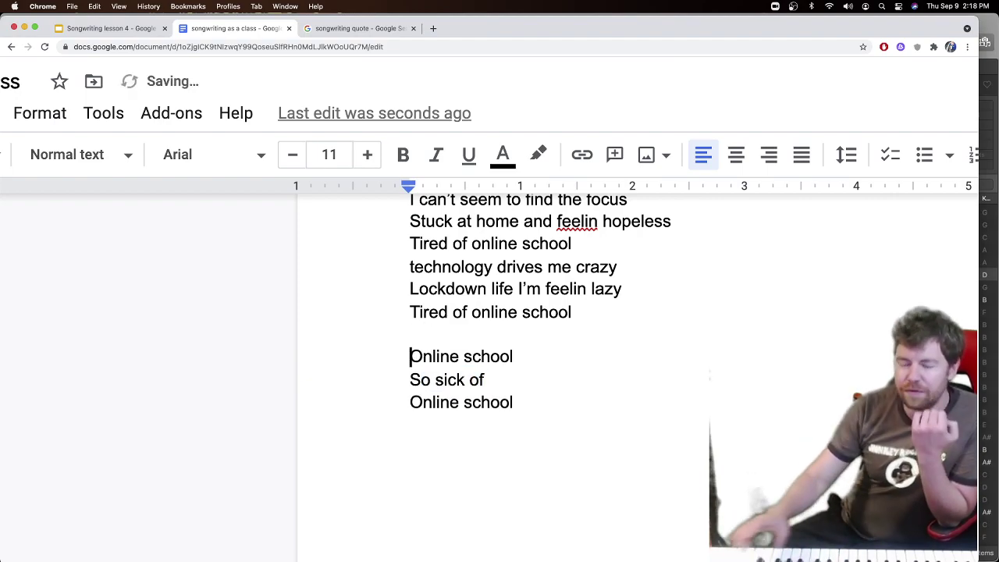
Review the lyrics from the second chorus through the bridge to the song's closing lines.
scroll(411, 334, up, 3)
scroll(411, 334, down, 10)
scroll(499, 351, down, 1)
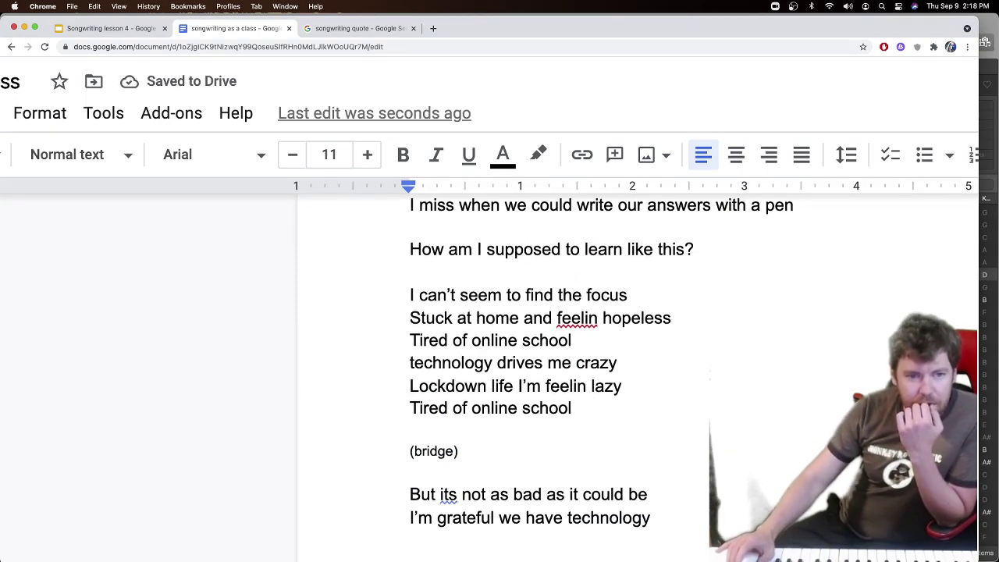
scroll(499, 351, down, 6)
scroll(462, 296, down, 5)
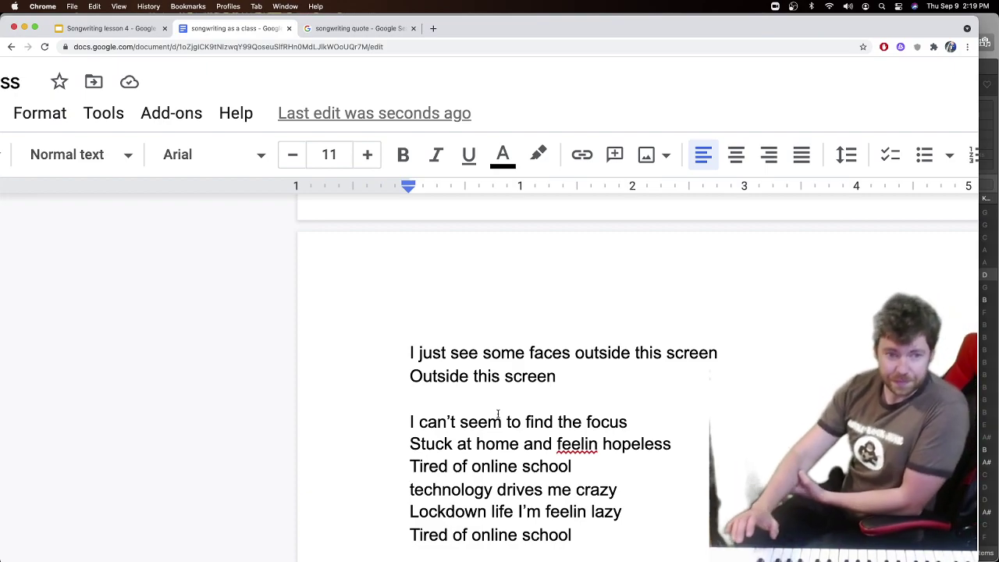
scroll(498, 413, down, 3)
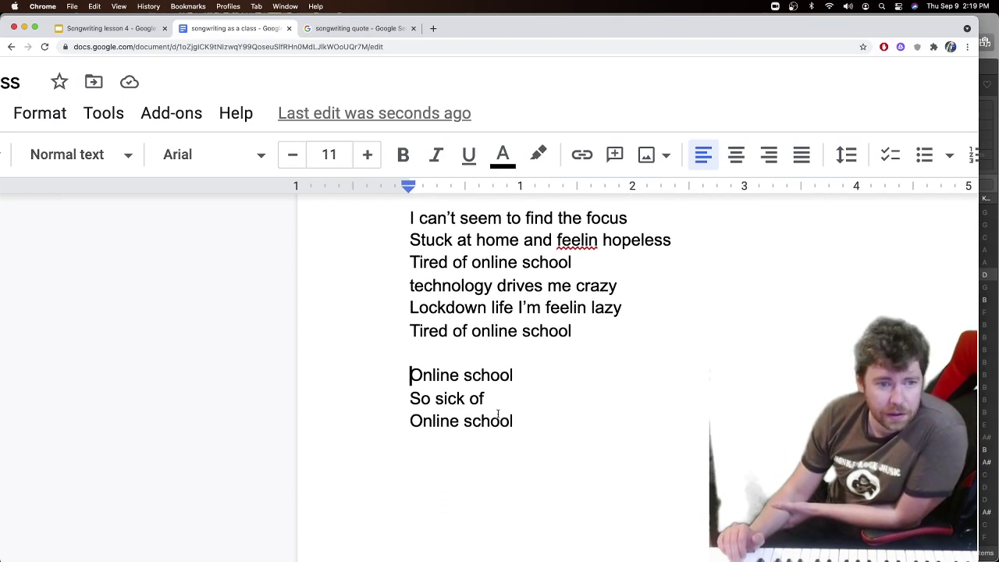
scroll(498, 414, up, 5)
scroll(498, 413, up, 3)
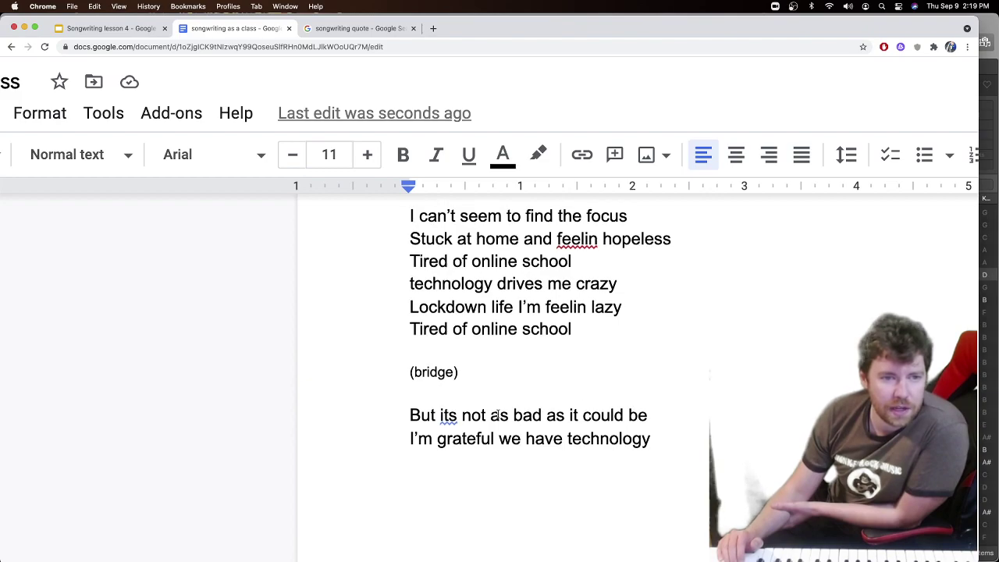
scroll(531, 259, down, 2)
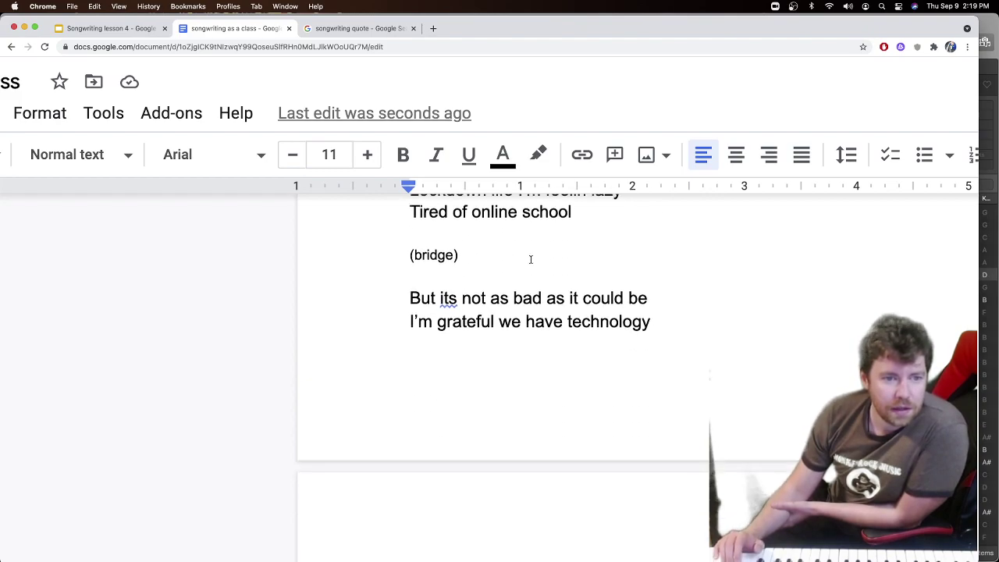
scroll(531, 259, up, 5)
scroll(531, 259, down, 3)
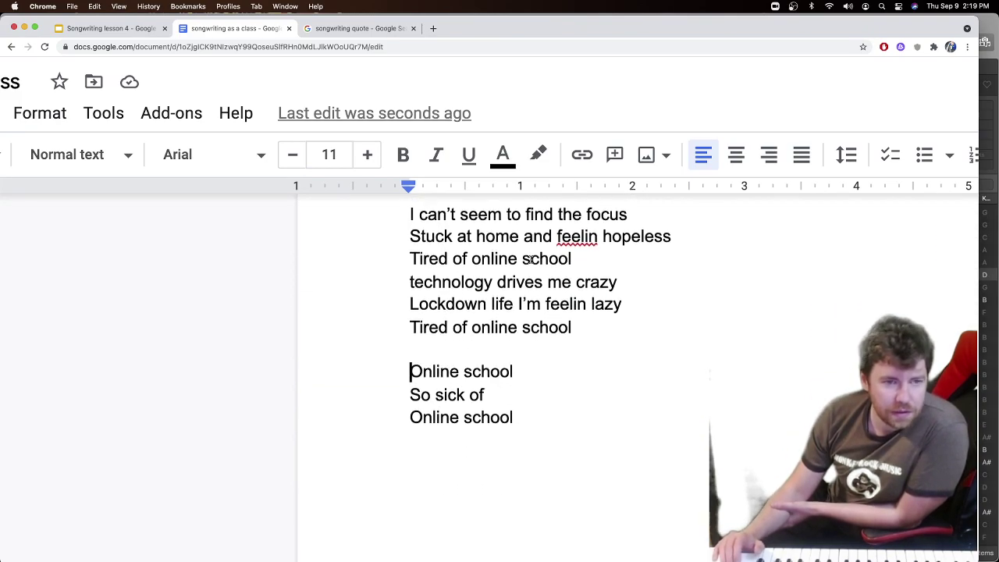
Examine the bridge from "But its not as bad as it could be" to "Outside this screen" and how it leads into the final chorus.
scroll(531, 259, up, 2)
scroll(531, 259, up, 5)
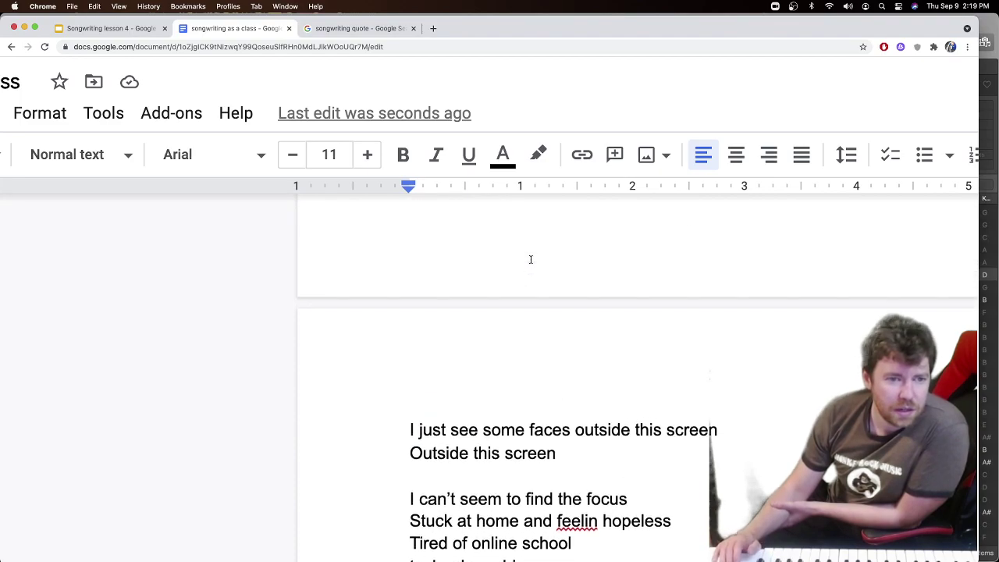
scroll(531, 259, up, 1)
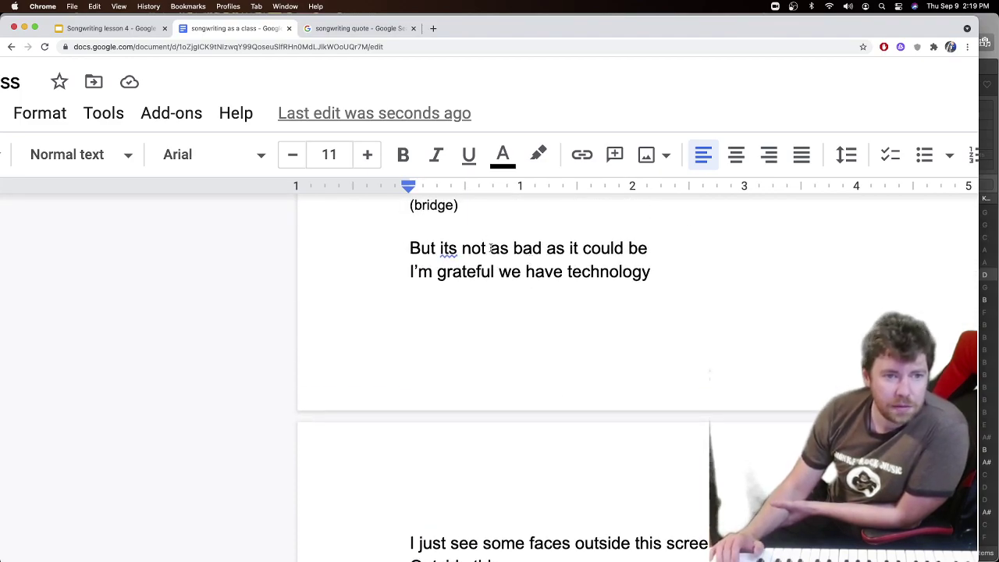
click(493, 250)
drag(496, 252, 520, 271)
scroll(513, 263, down, 3)
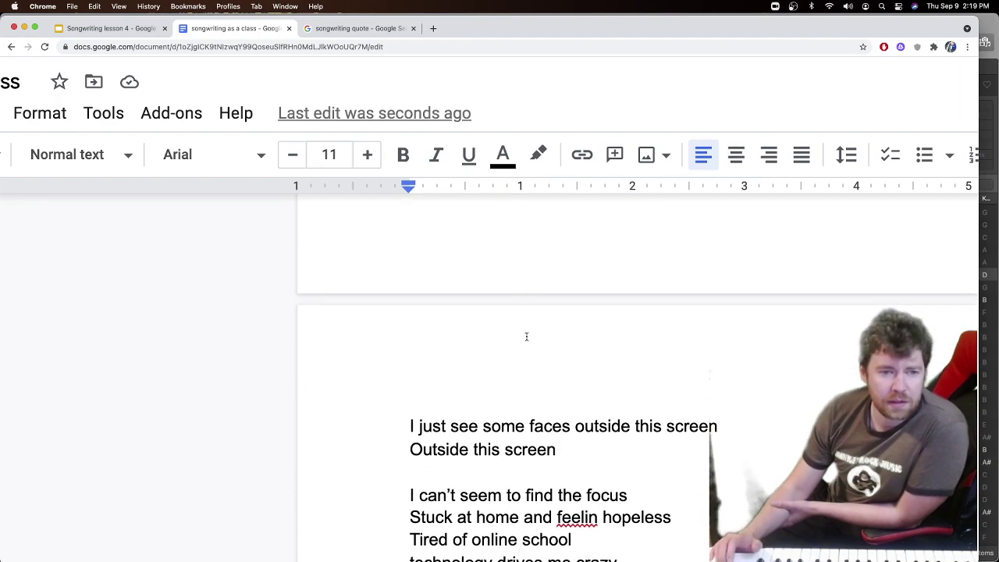
drag(529, 426, 522, 471)
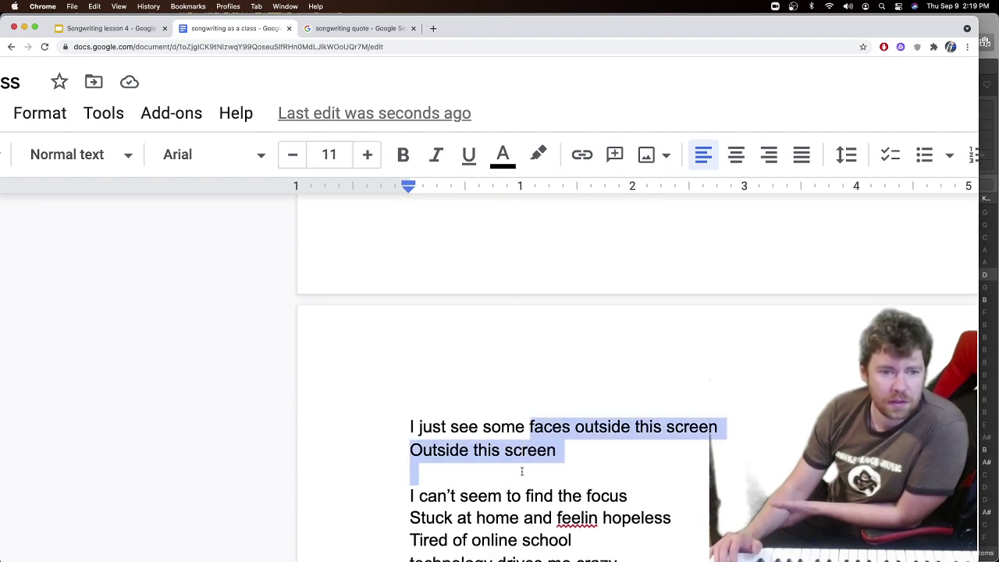
scroll(512, 486, down, 5)
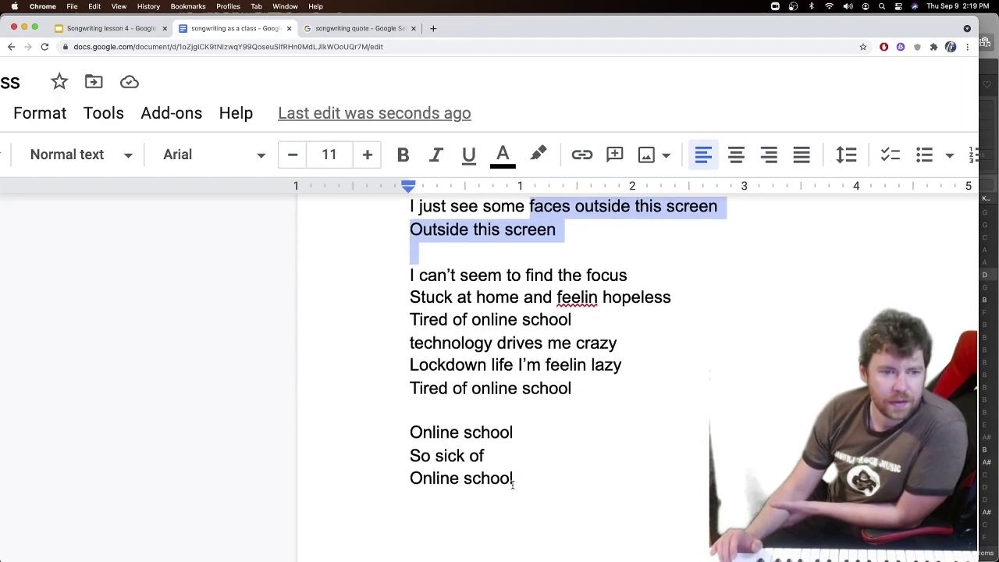
scroll(512, 485, up, 5)
scroll(511, 485, down, 6)
scroll(512, 485, up, 3)
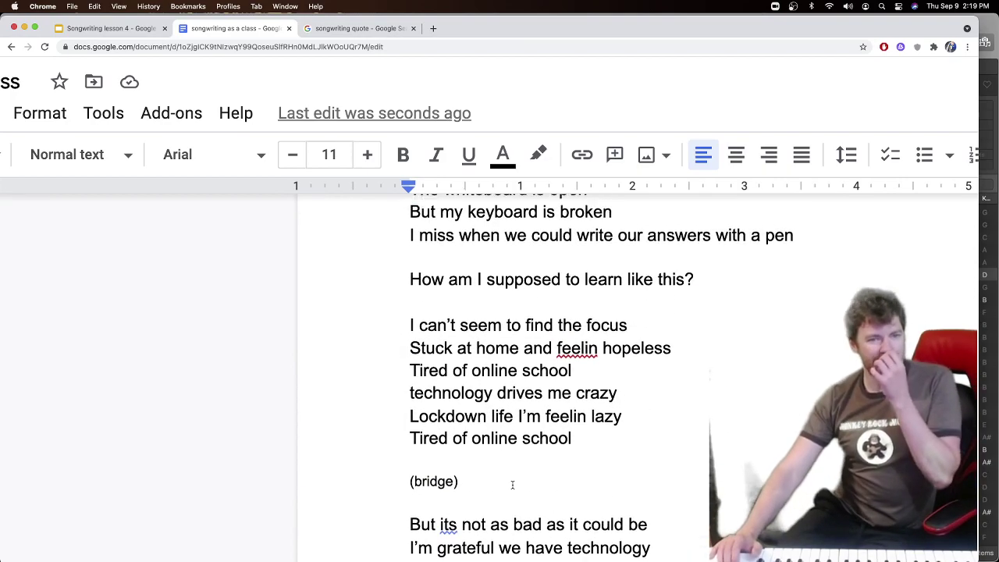
Reread the second verse, second chorus and bridge, and go back over the lyrics to the first chorus and prechorus.
scroll(512, 485, up, 2)
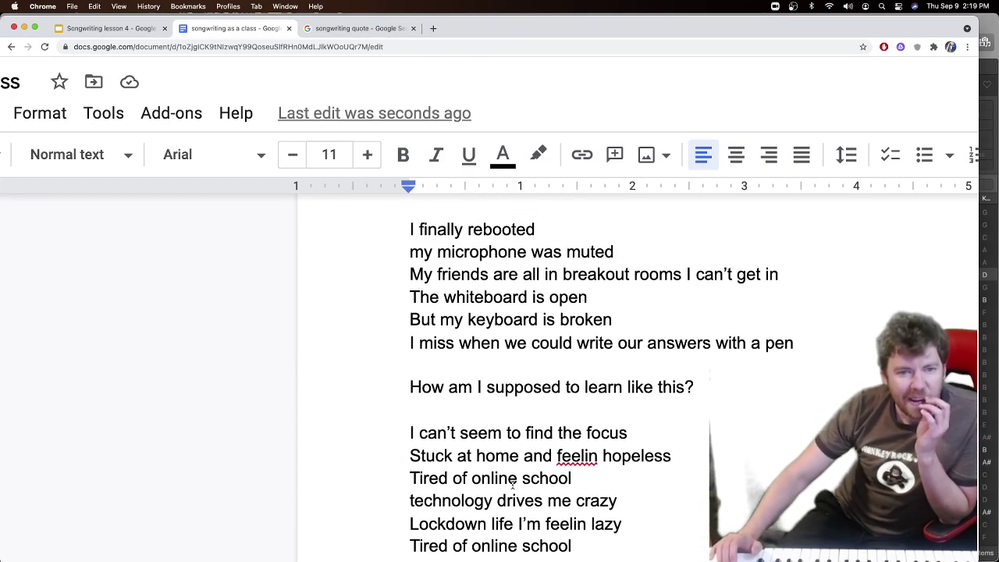
scroll(512, 485, down, 2)
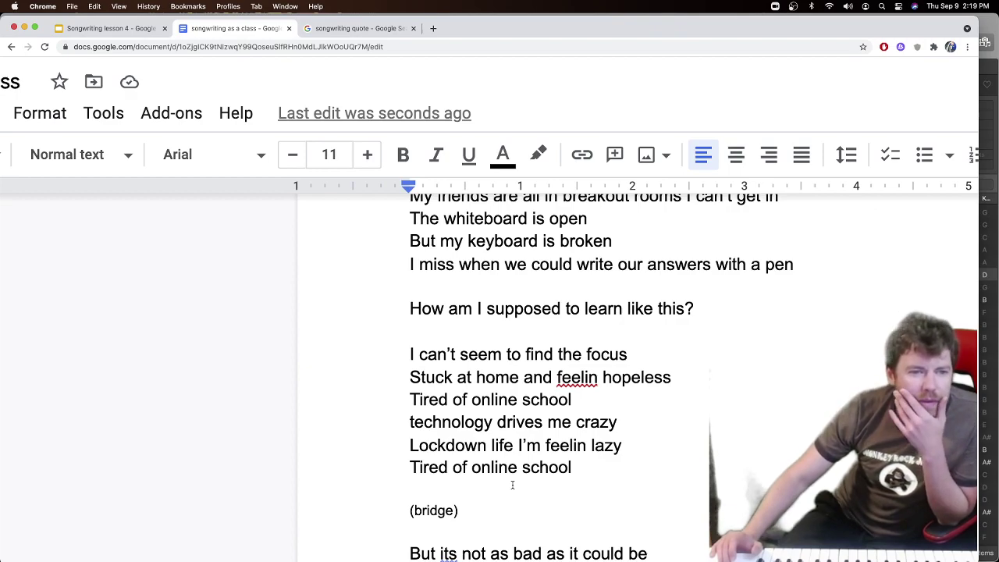
scroll(512, 486, down, 5)
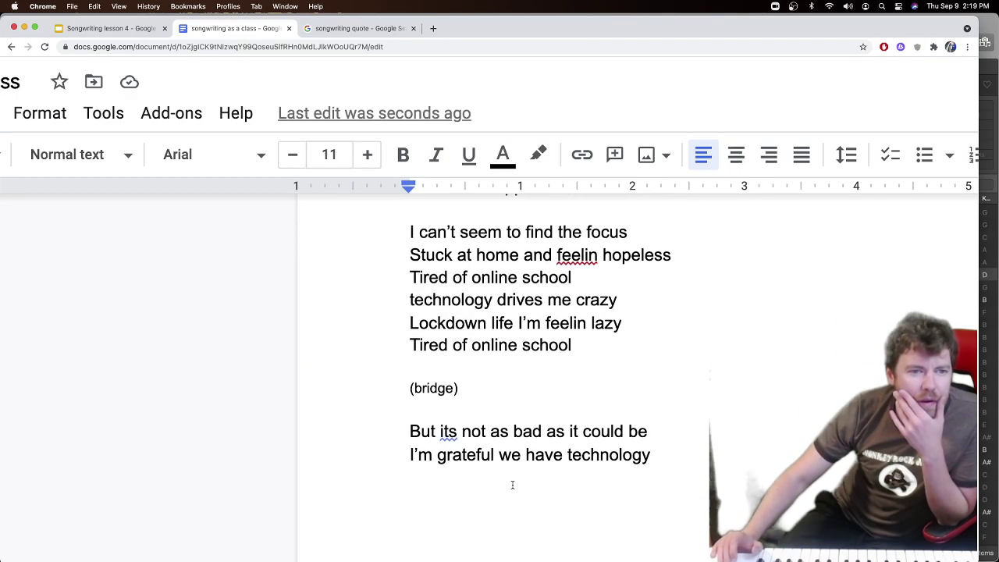
scroll(511, 484, down, 1)
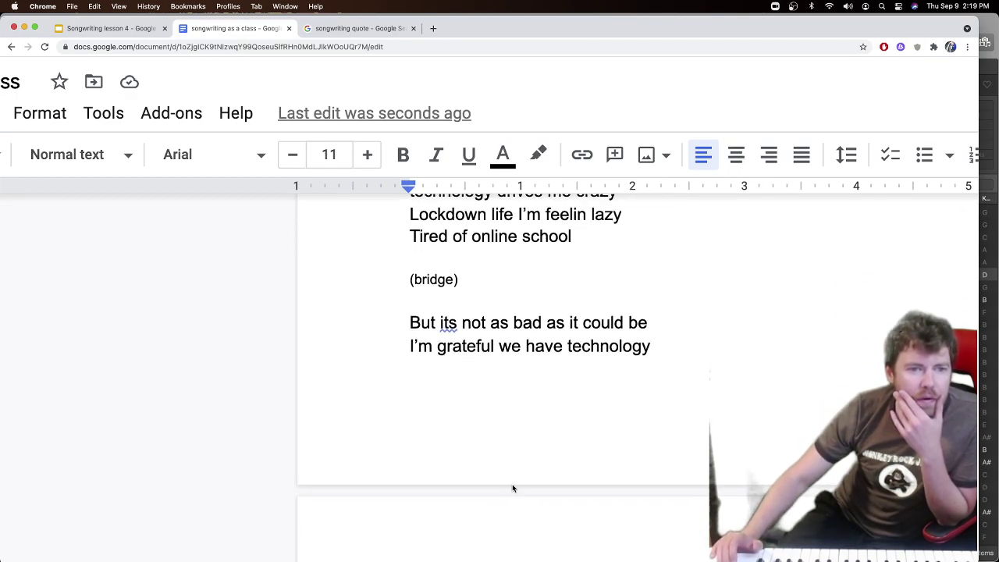
scroll(512, 487, down, 3)
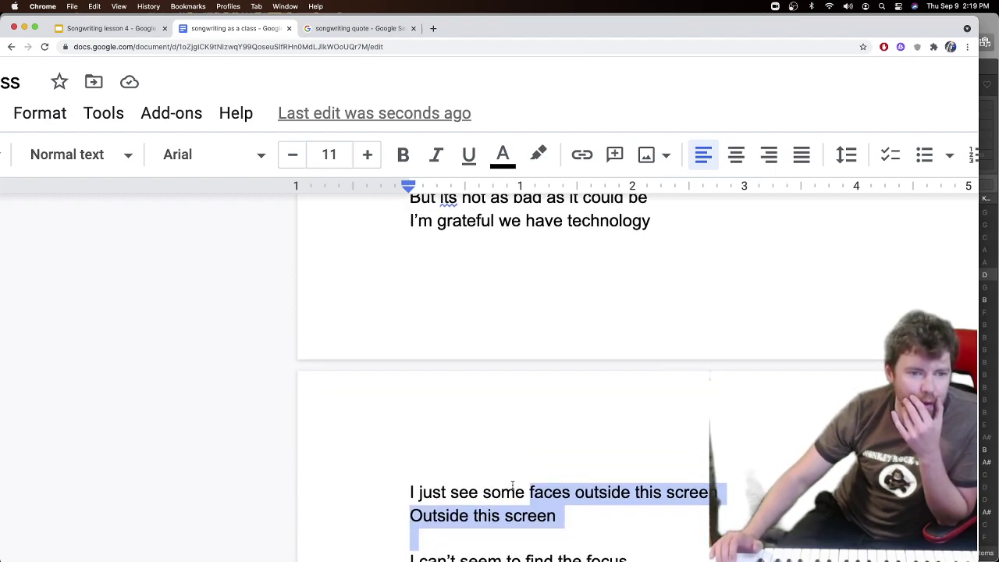
scroll(512, 485, up, 1)
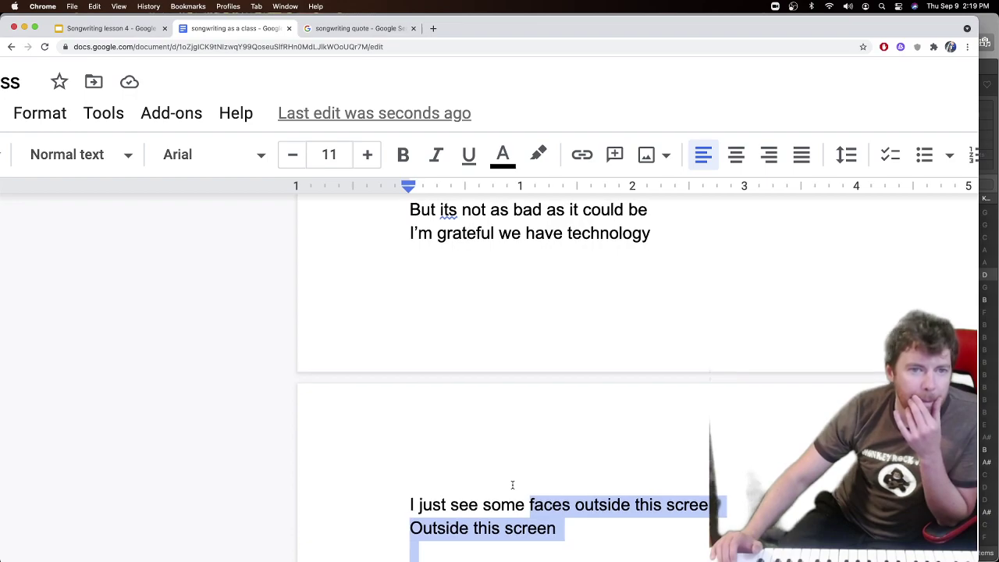
scroll(512, 484, up, 3)
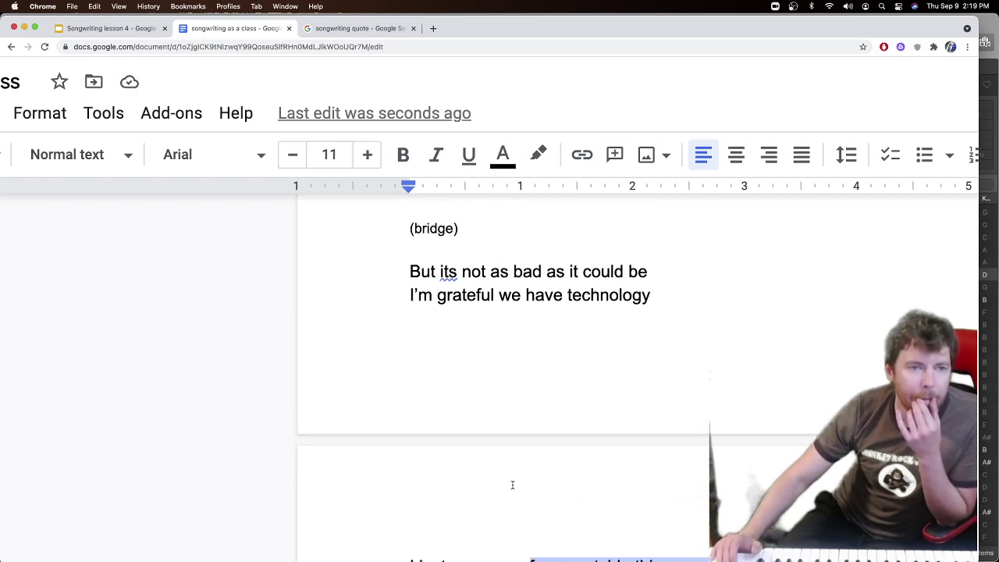
scroll(512, 485, up, 4)
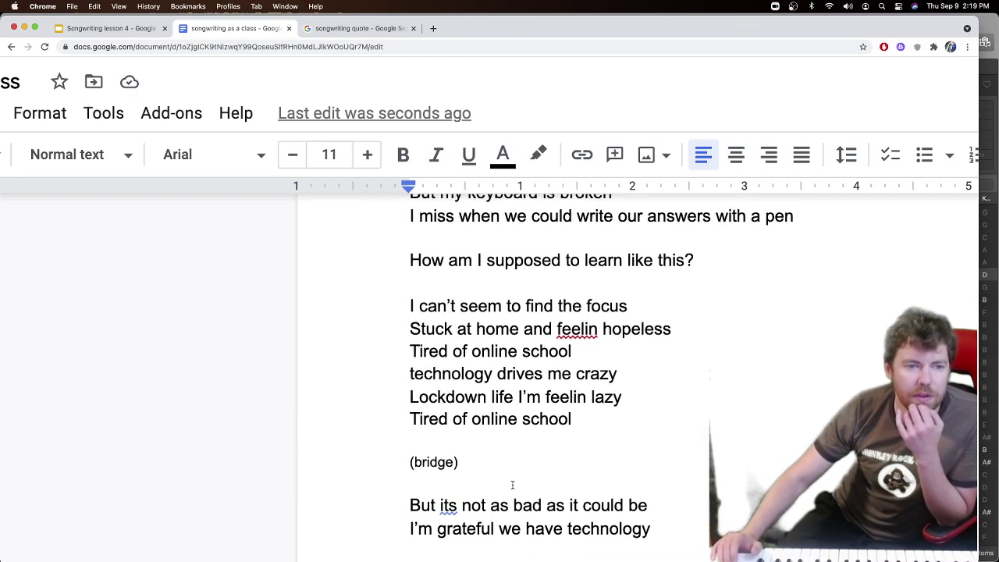
scroll(503, 409, up, 4)
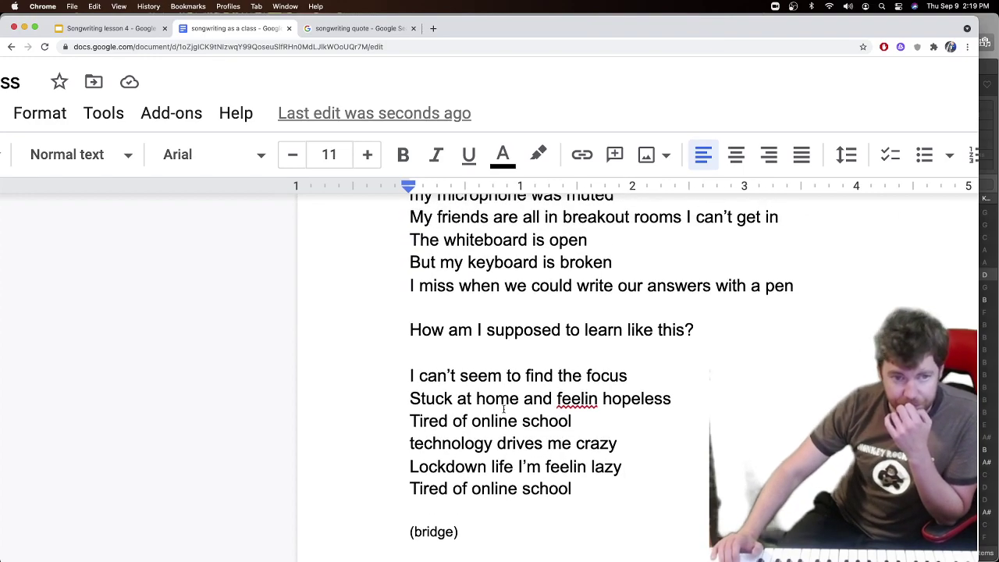
scroll(503, 409, up, 2)
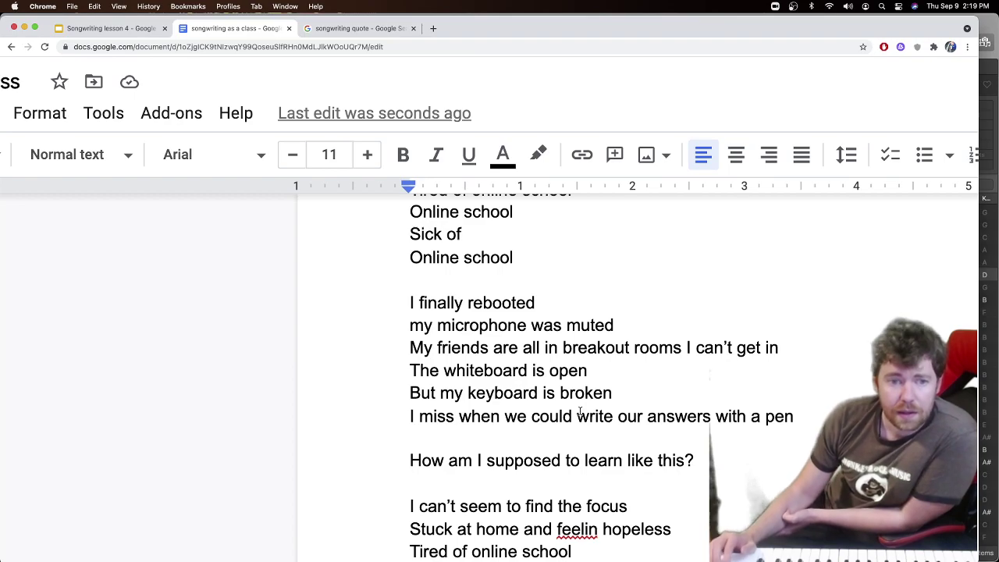
drag(578, 413, 508, 325)
click(539, 328)
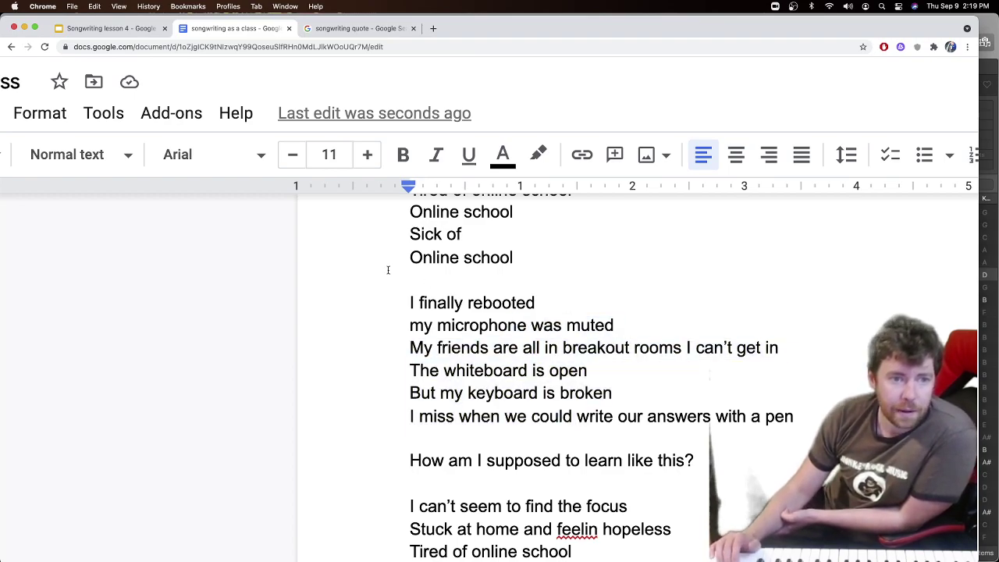
scroll(387, 270, up, 3)
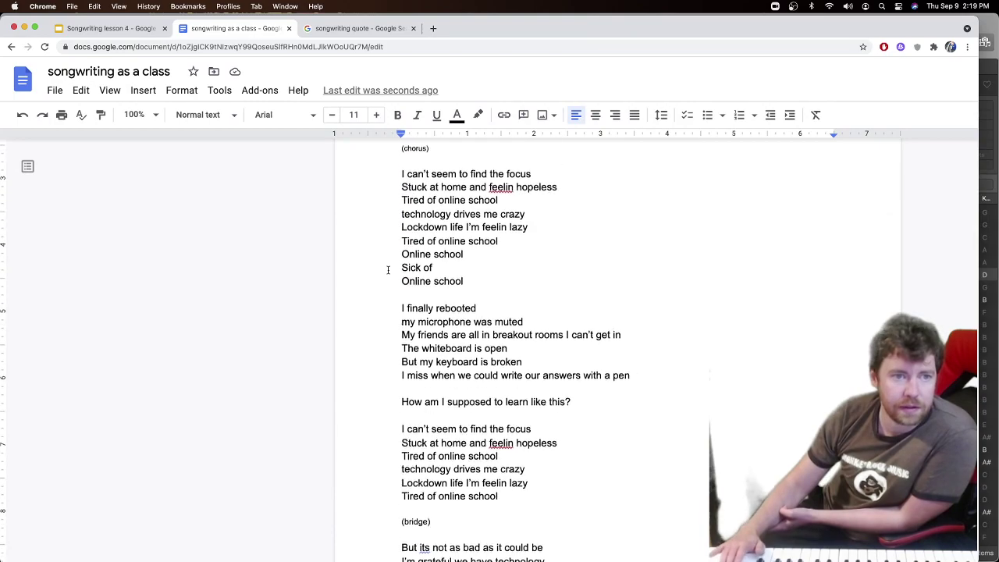
scroll(388, 270, up, 5)
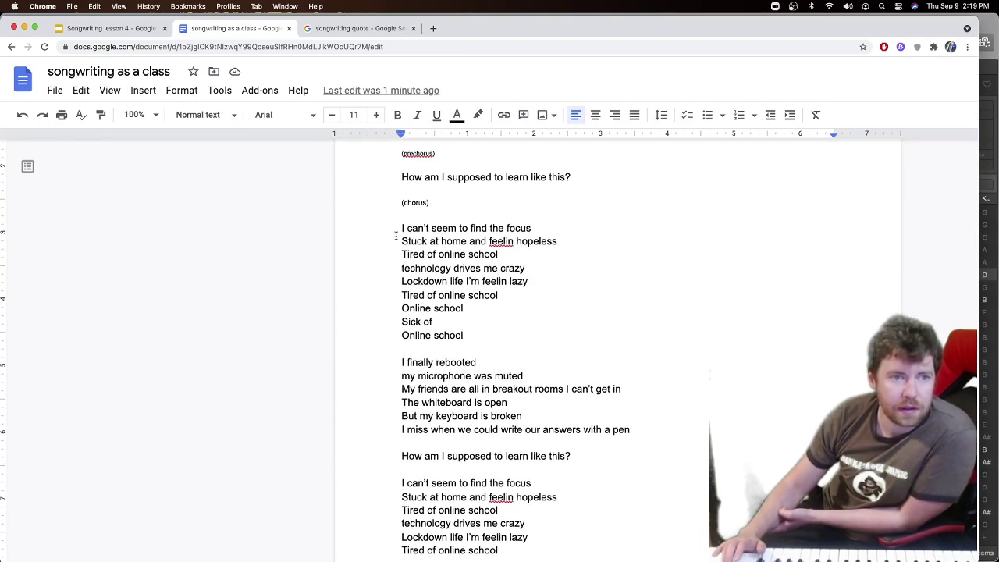
scroll(399, 199, up, 1)
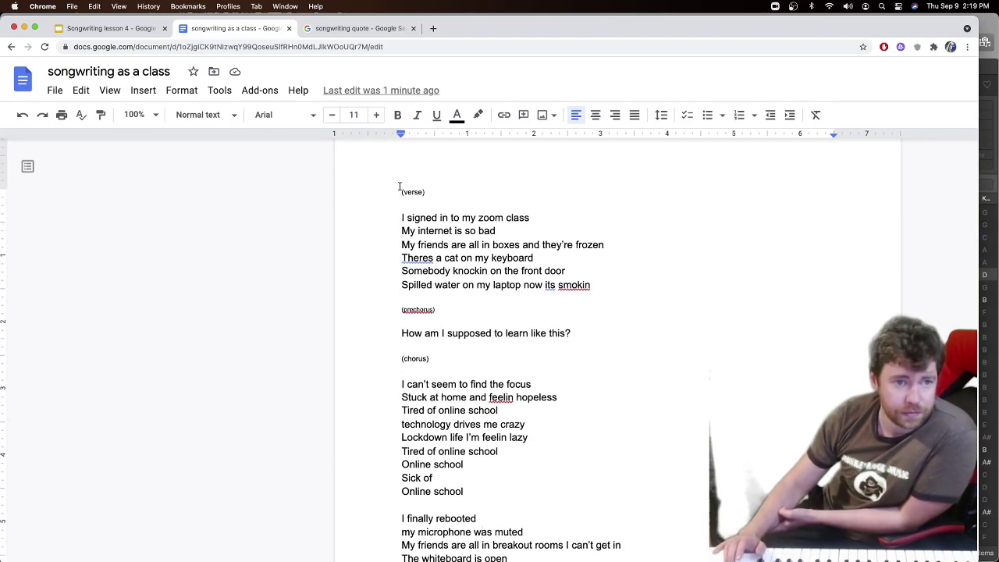
drag(398, 190, 535, 559)
scroll(523, 493, down, 5)
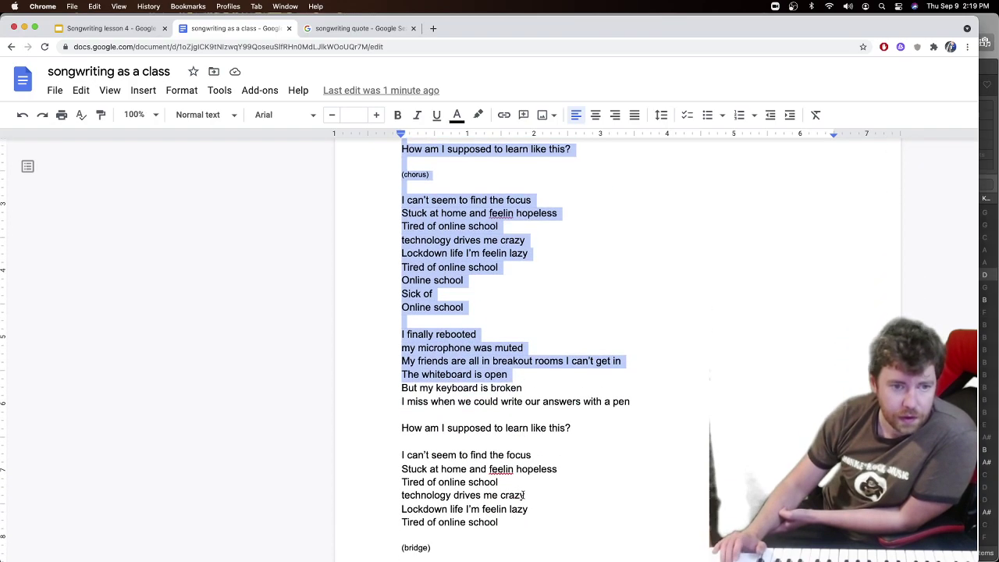
click(522, 490)
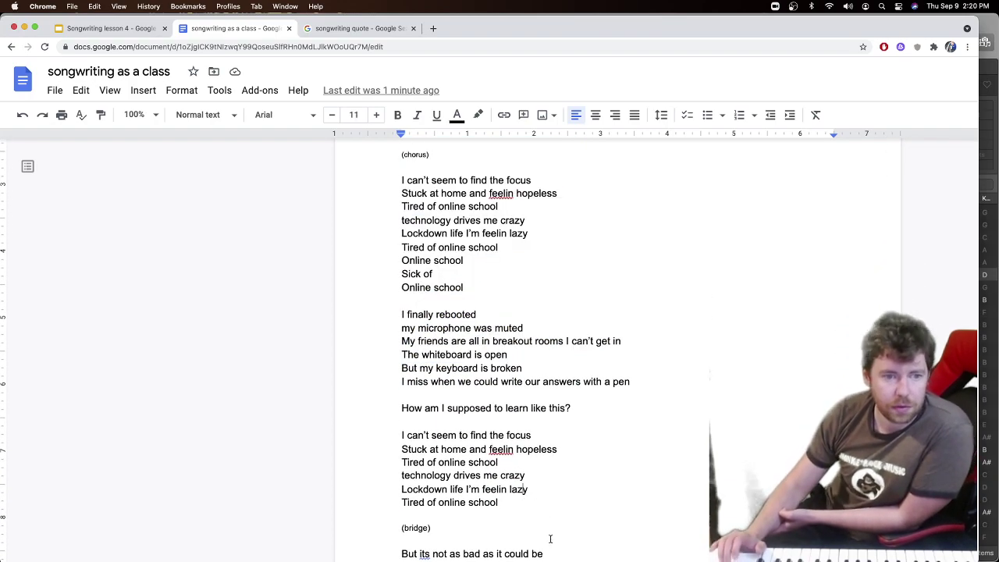
Copy the complete lyrics, from the "(verse)" heading through the closing "Online school" lines after the final chorus.
scroll(548, 537, down, 3)
scroll(562, 496, up, 5)
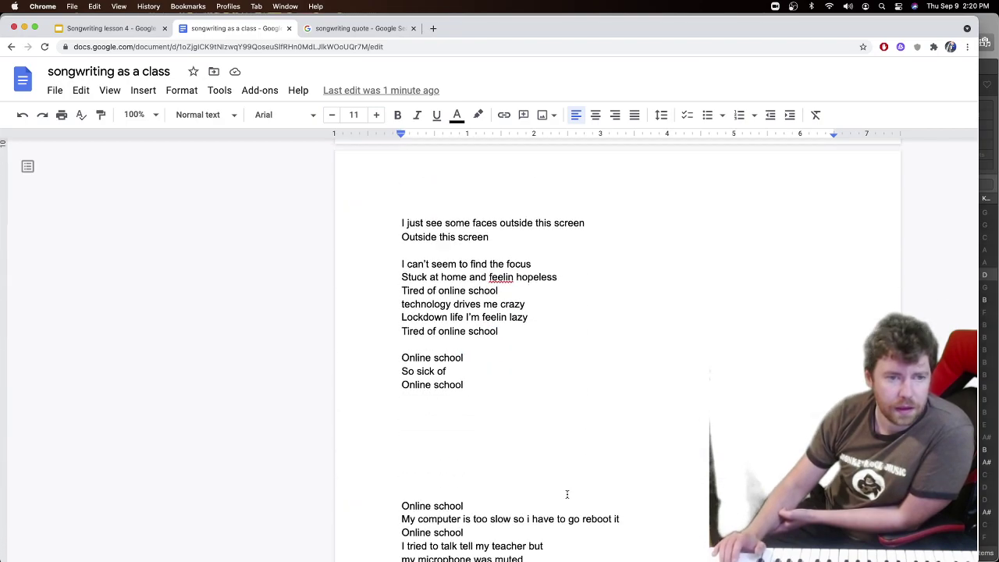
drag(516, 405, 398, 359)
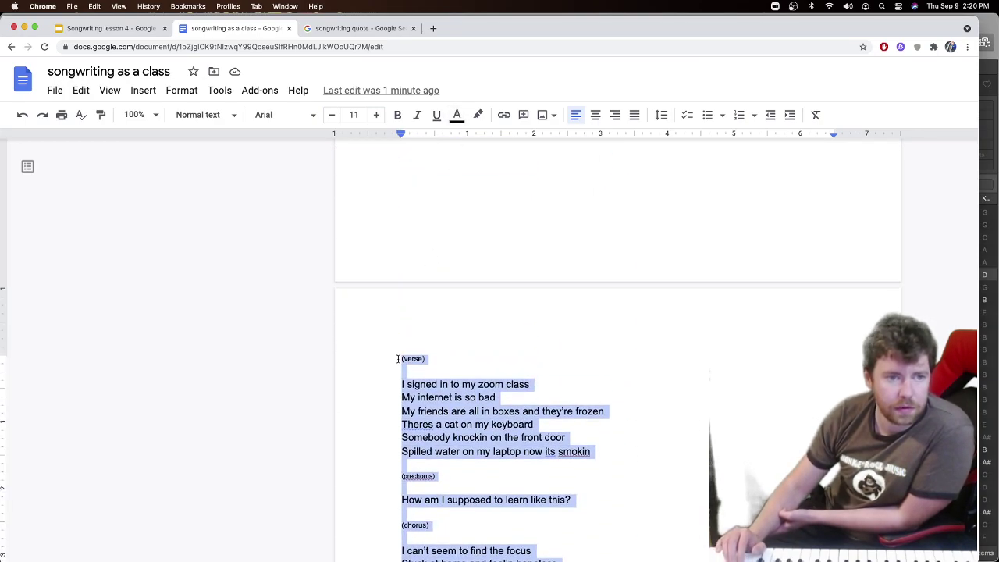
key(ctrl+shift+f)
right_click(436, 402)
click(490, 219)
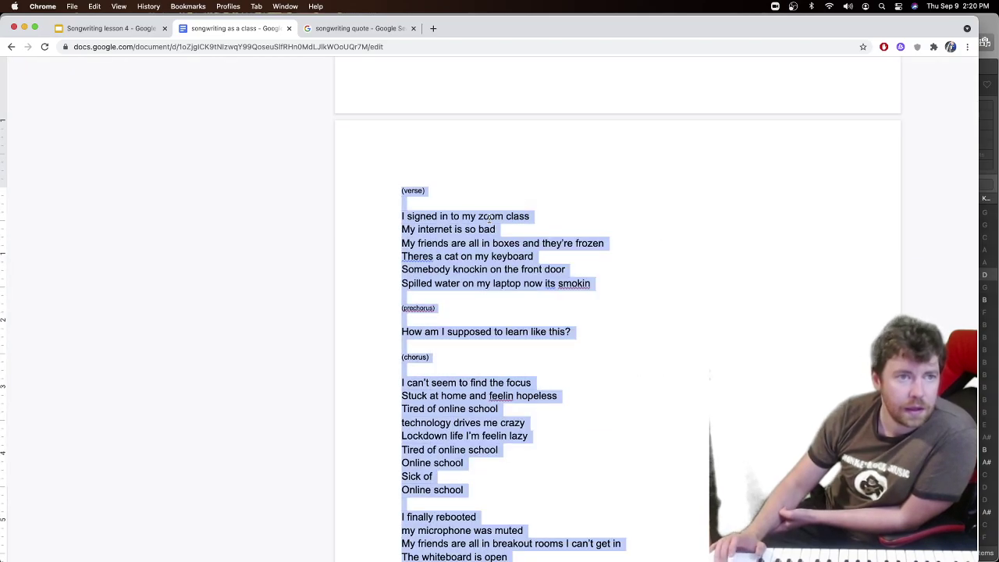
click(359, 28)
click(211, 28)
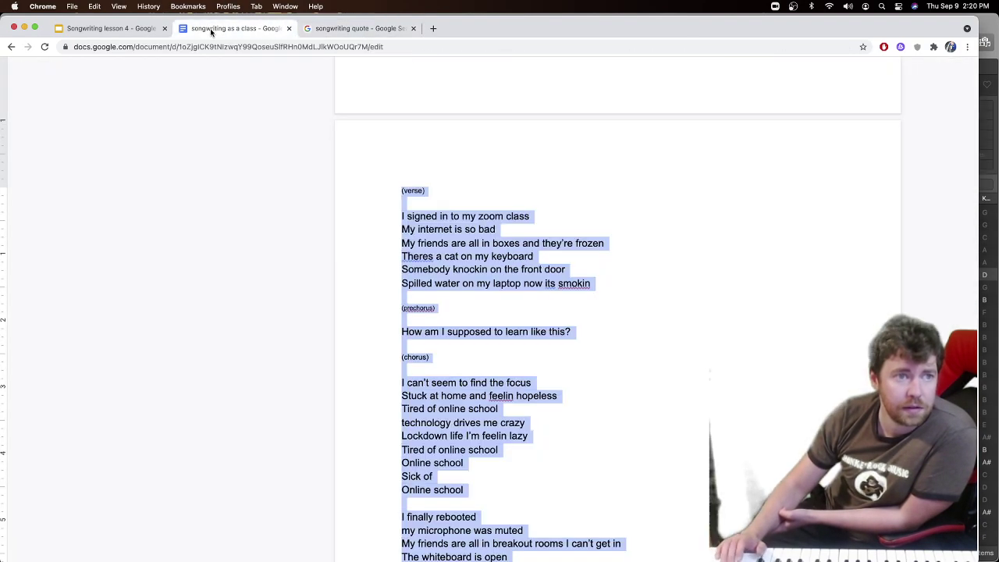
Switch to Logic Pro, play a moment of the arrangement, and delete the Acoustic Layers Beat 02 and Crosstown Disco Piano loop regions.
key(ctrl+Up)
click(397, 305)
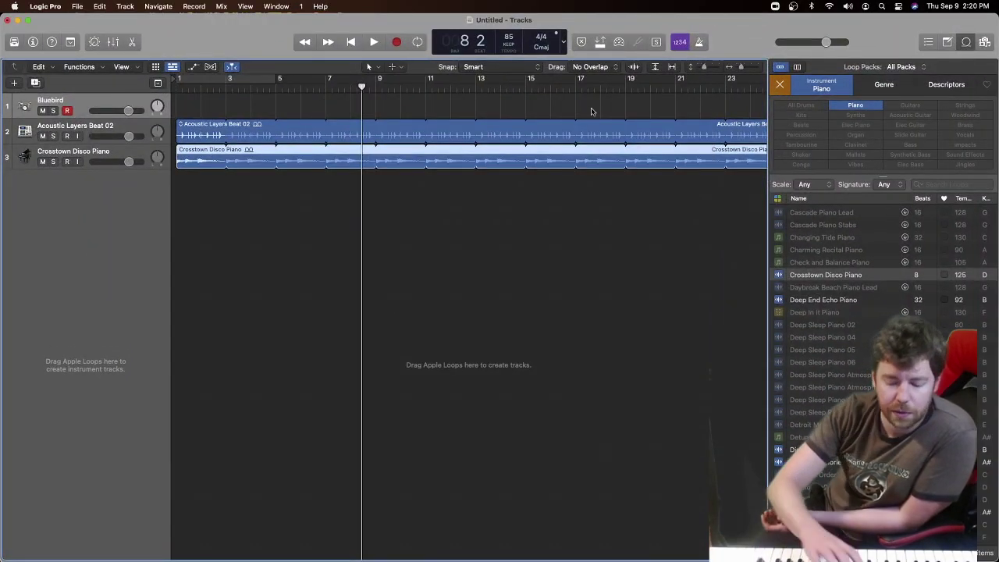
key(space)
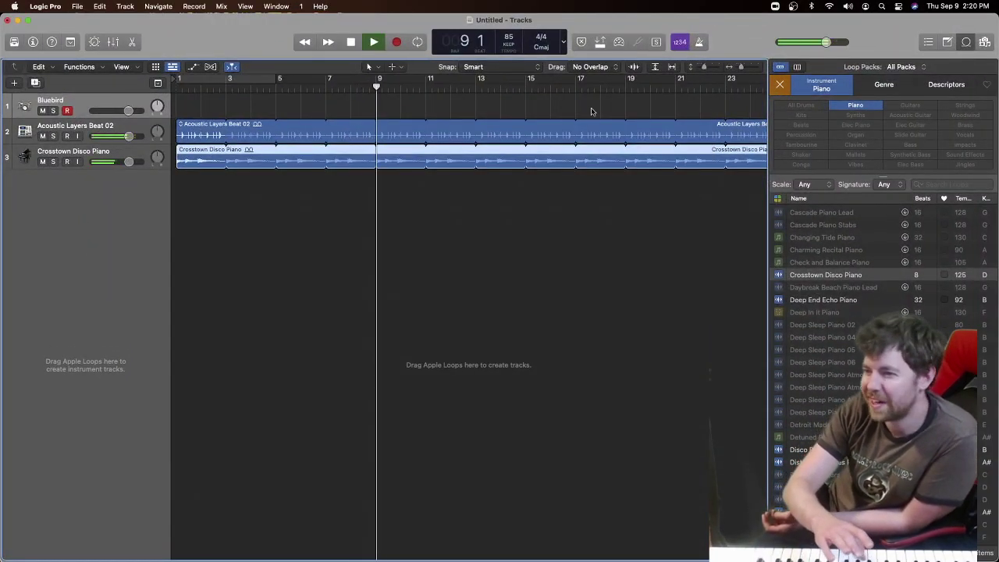
key(space)
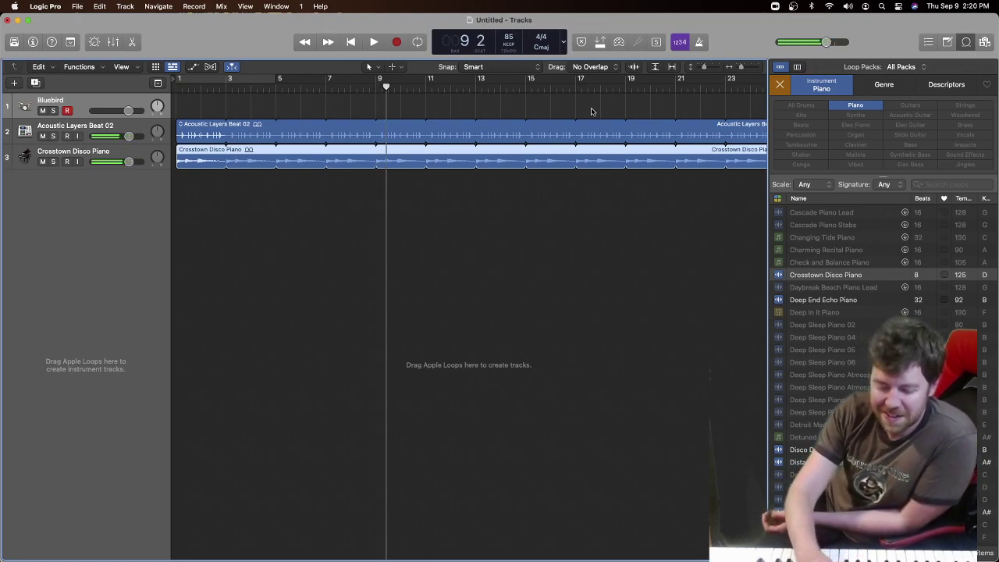
key(Return)
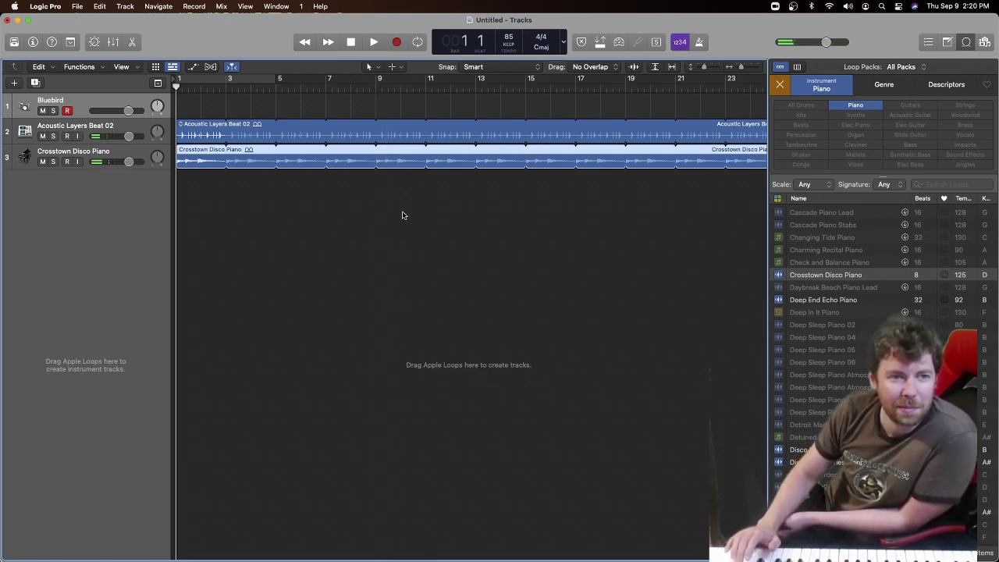
drag(402, 215, 375, 129)
key(Delete)
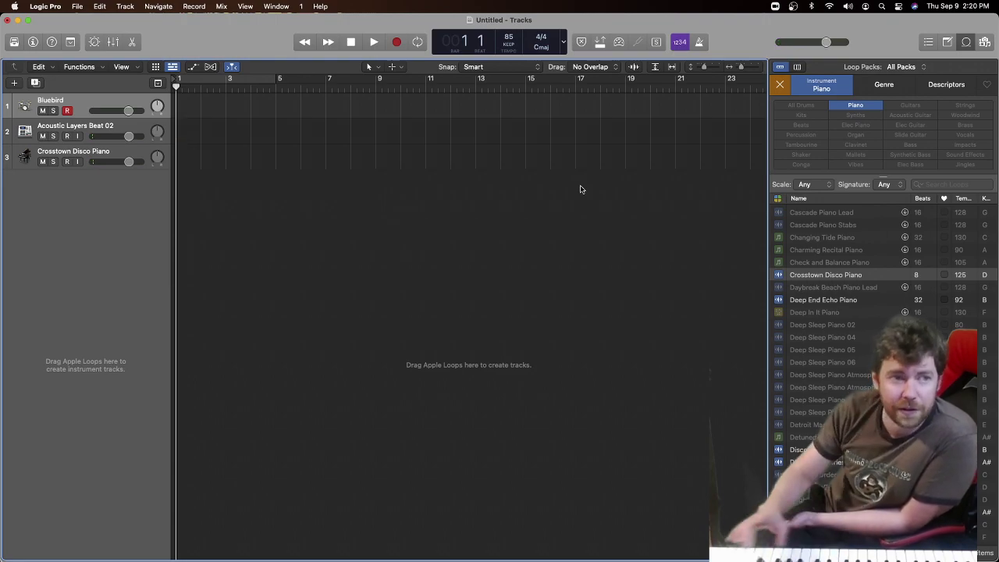
Replace the loop browser with the project Note Pad and paste the copied lyrics into it.
click(780, 88)
click(947, 44)
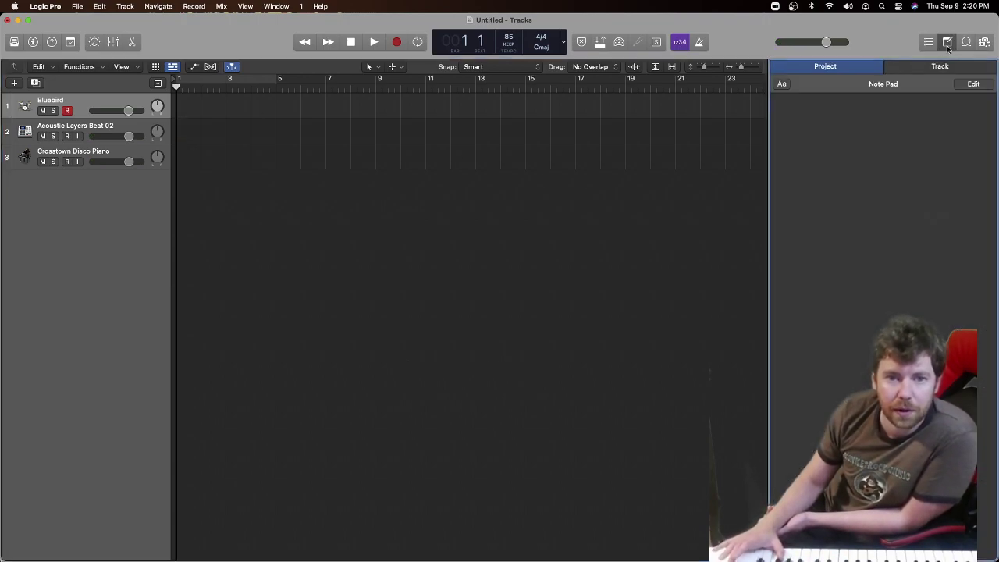
click(861, 181)
key(super+v)
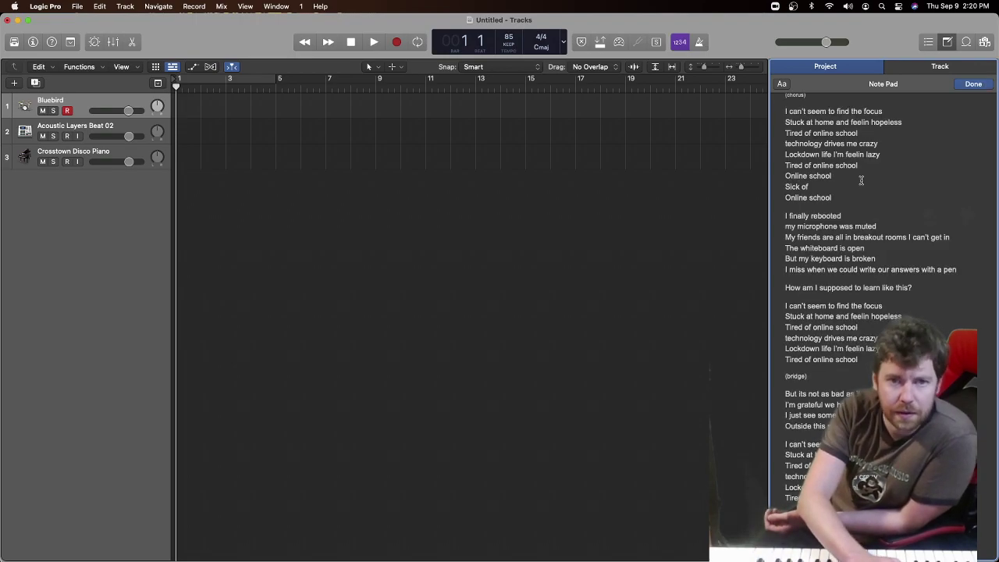
scroll(860, 181, up, 5)
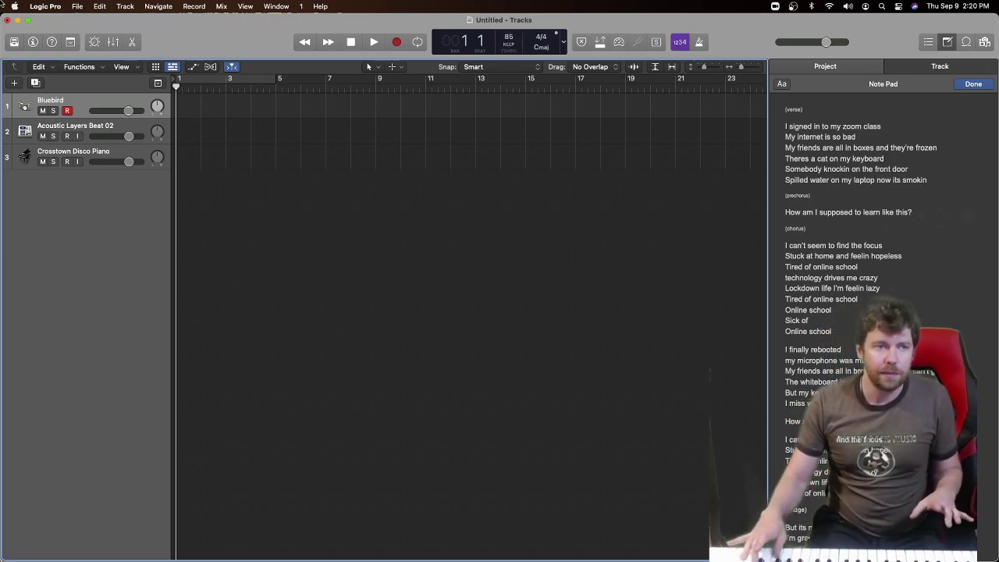
Set the project tempo to 90, enable the metronome, and play the click from bar 1 to test the pace.
click(51, 156)
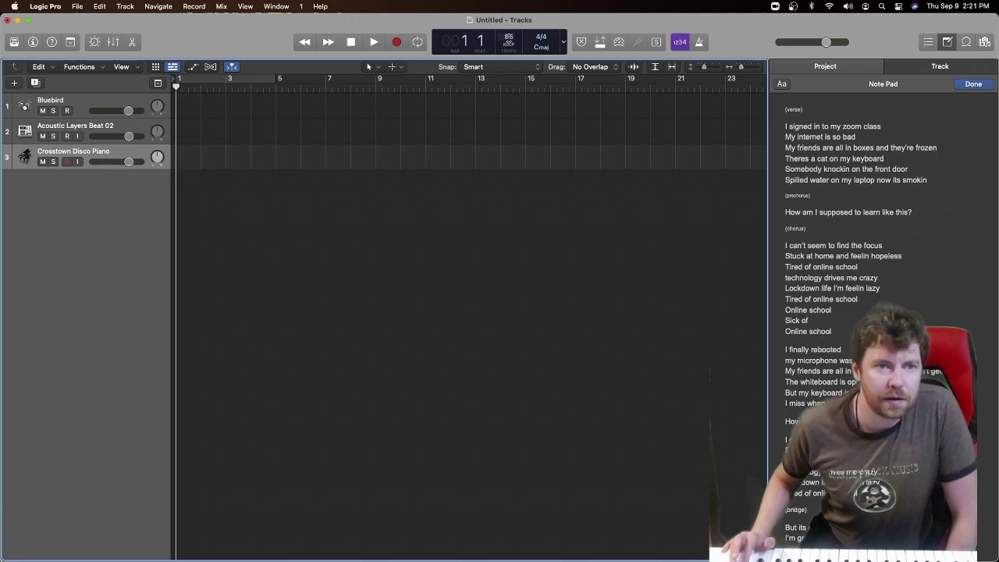
drag(511, 43, 511, 39)
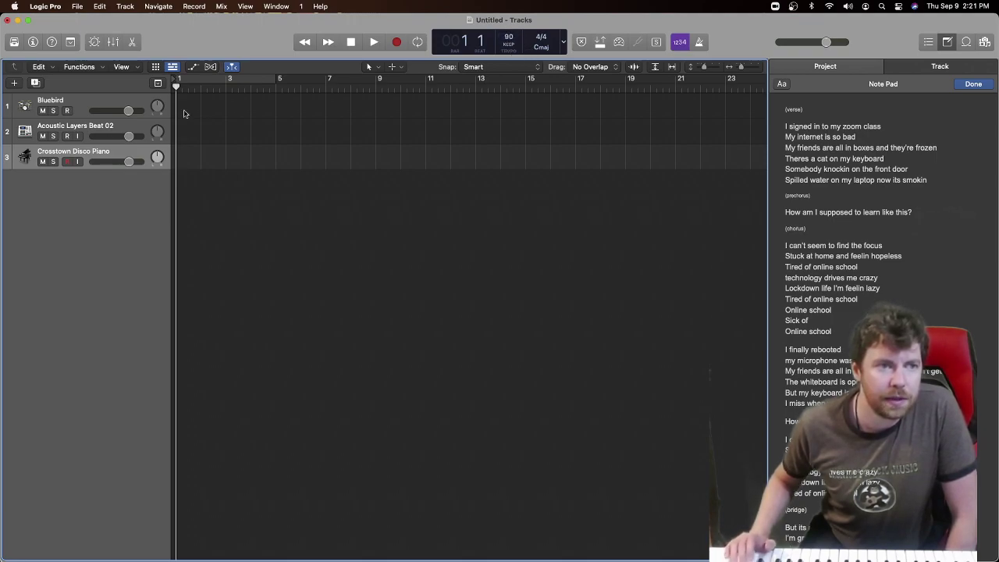
key(k)
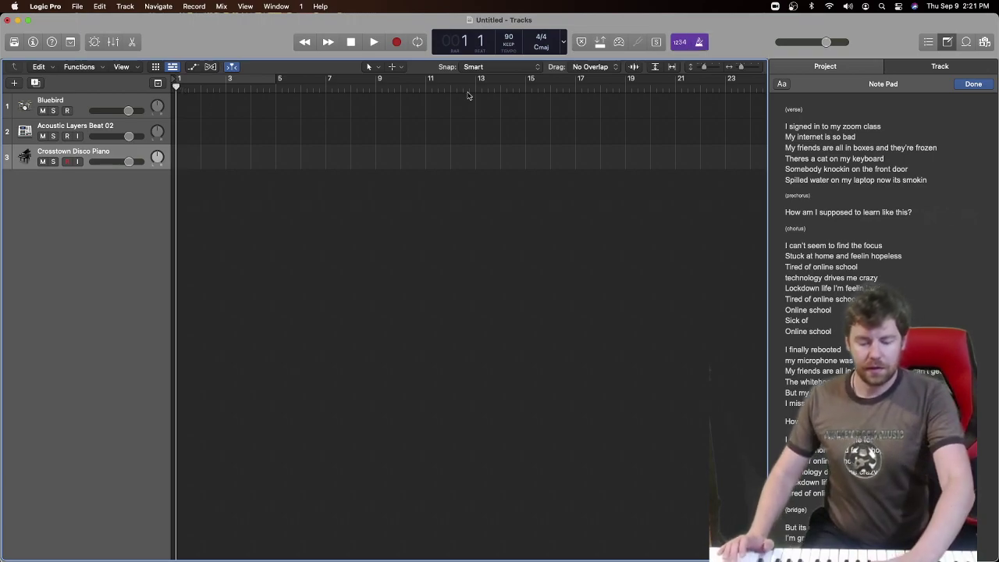
key(space)
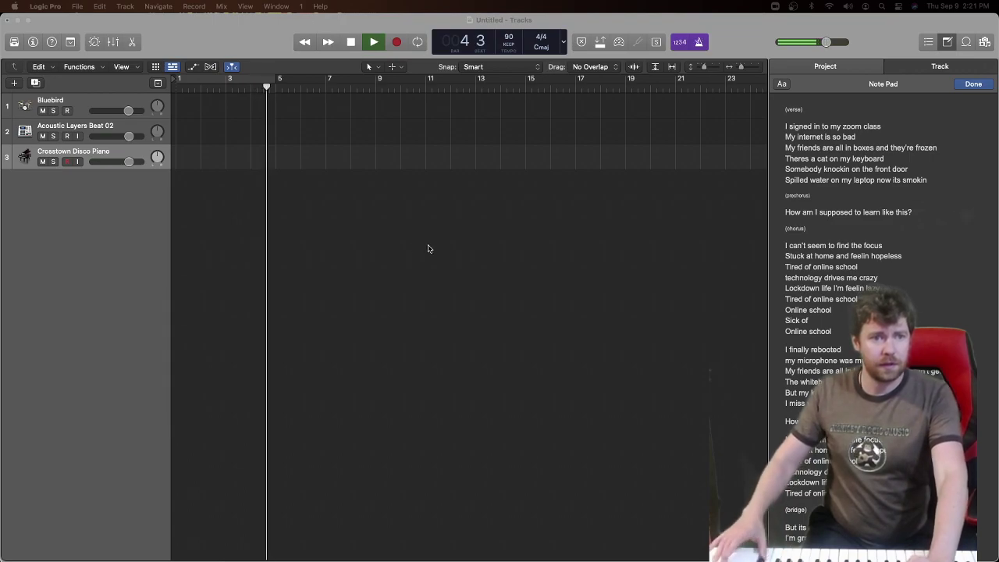
key(space)
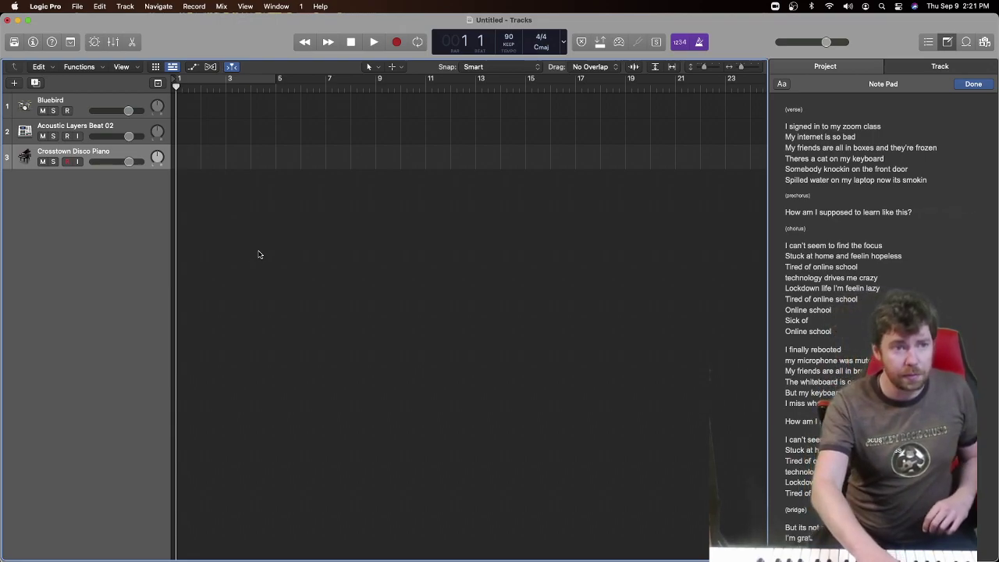
Try to record on the Crosstown Disco Piano track.
key(r)
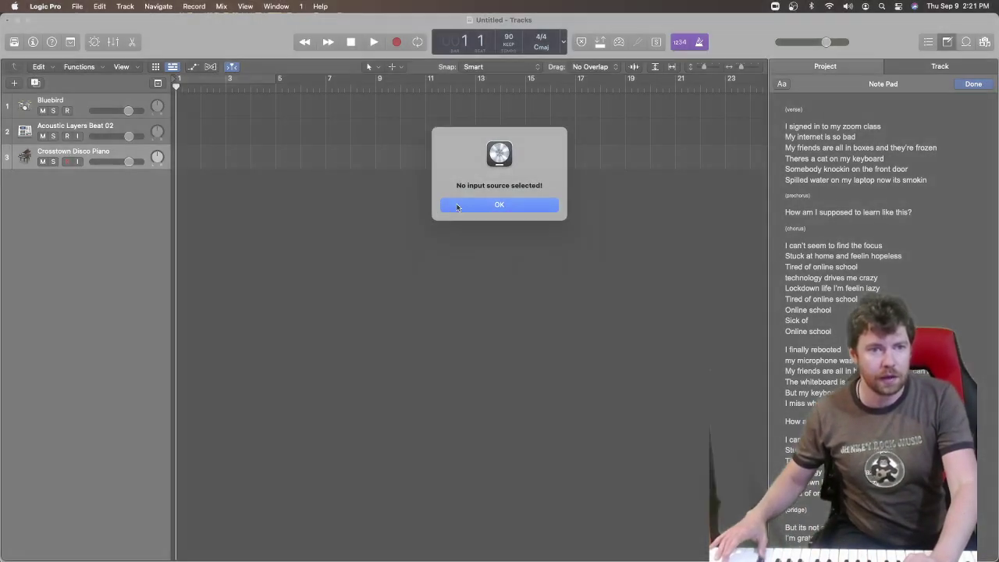
click(457, 206)
key(space)
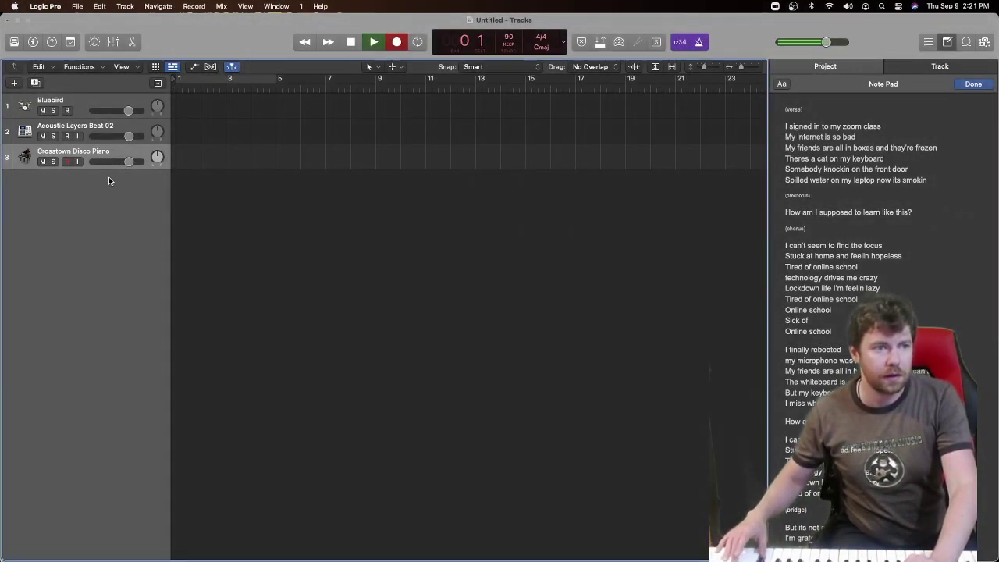
key(r)
click(522, 205)
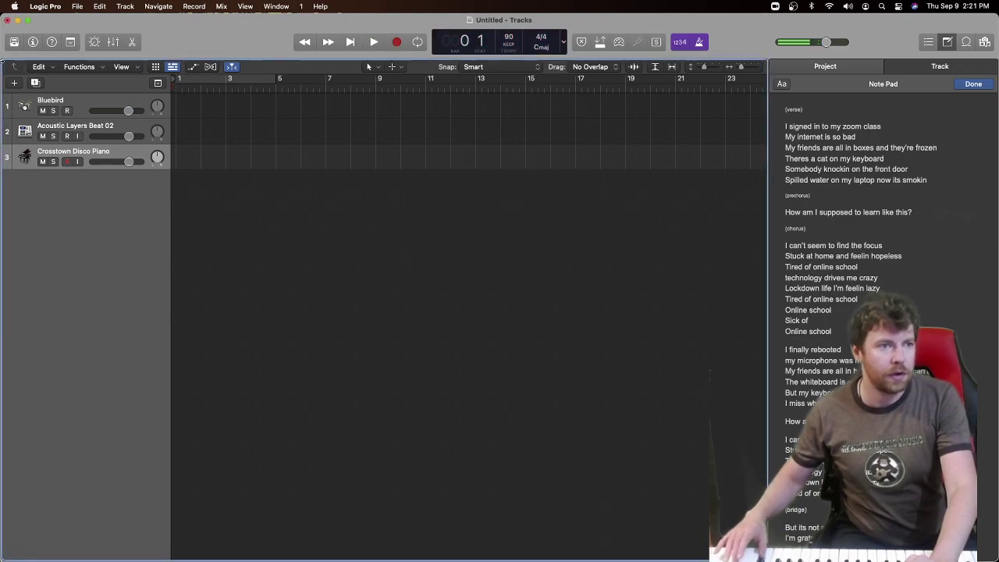
Add a software instrument track with the default patch and delete the Acoustic Layers Beat 02 and Crosstown Disco Piano tracks.
click(14, 82)
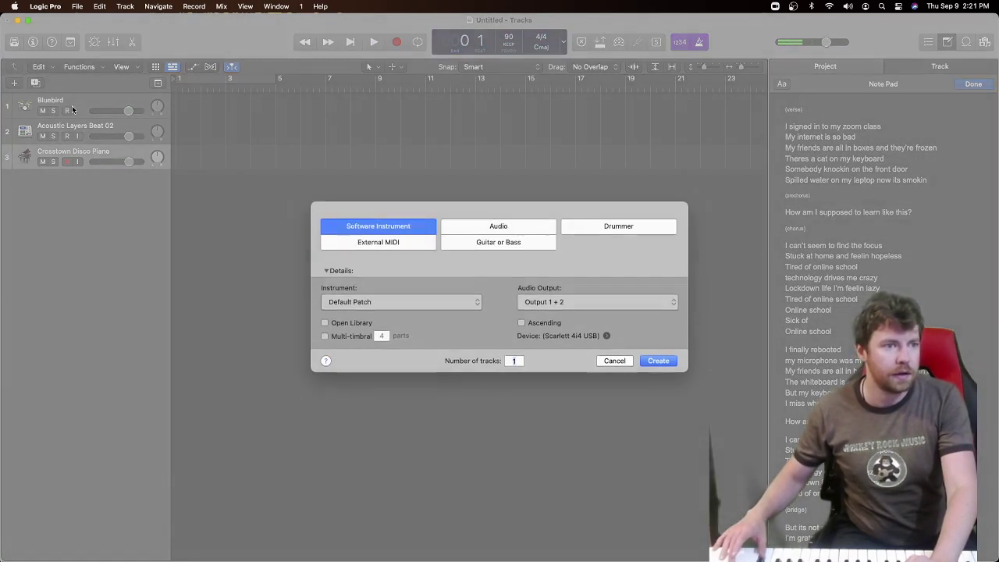
double_click(355, 228)
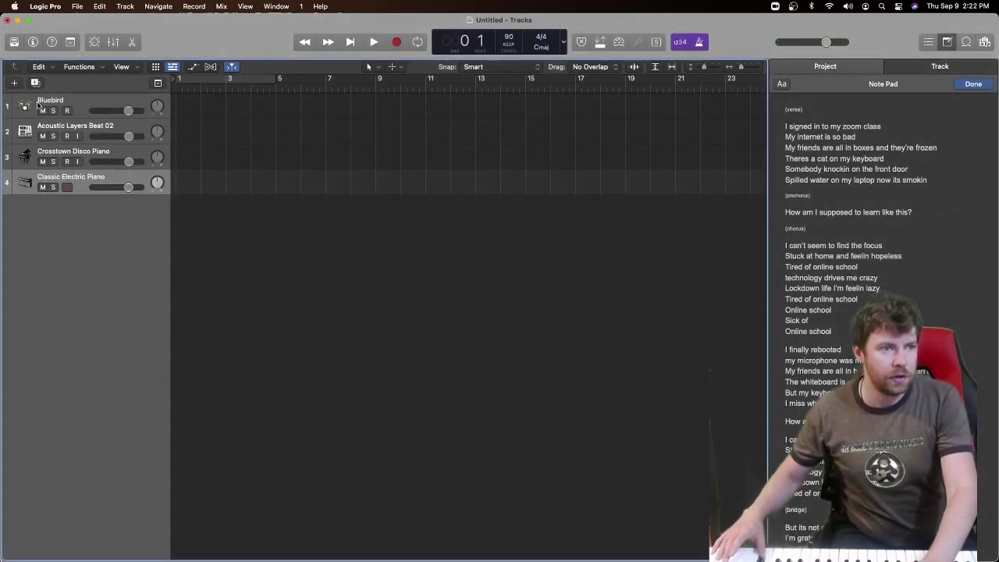
click(39, 106)
click(46, 131)
key(super+BackSpace)
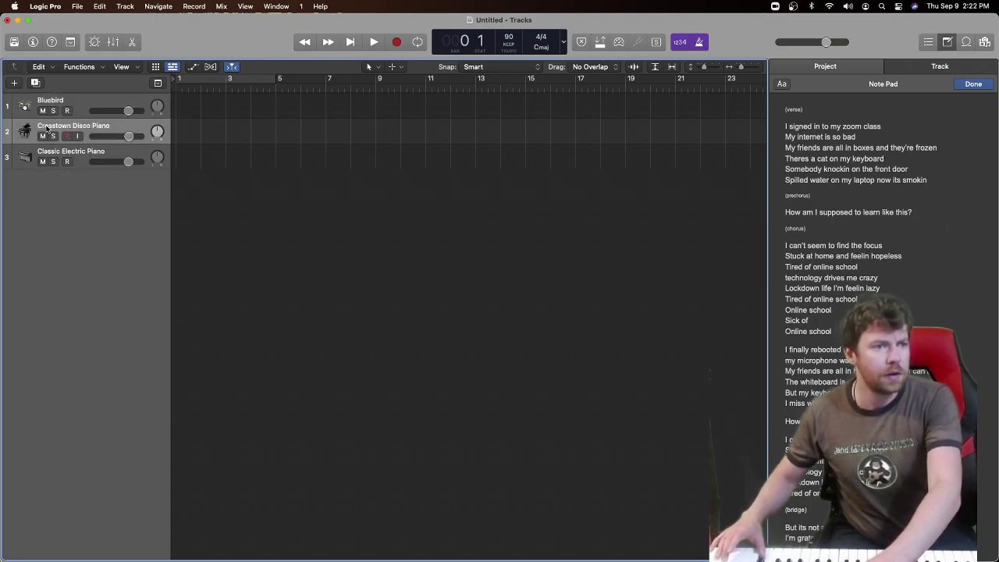
key(super+BackSpace)
Record a four-bar chord part on the Classic Electric Piano track from bar 1, and loop the region for playback.
click(176, 87)
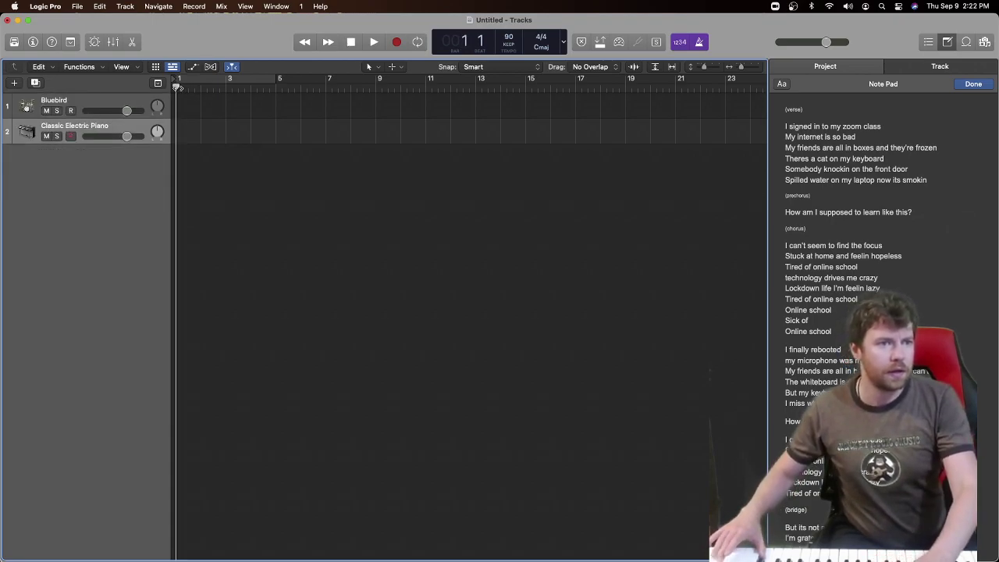
key(r)
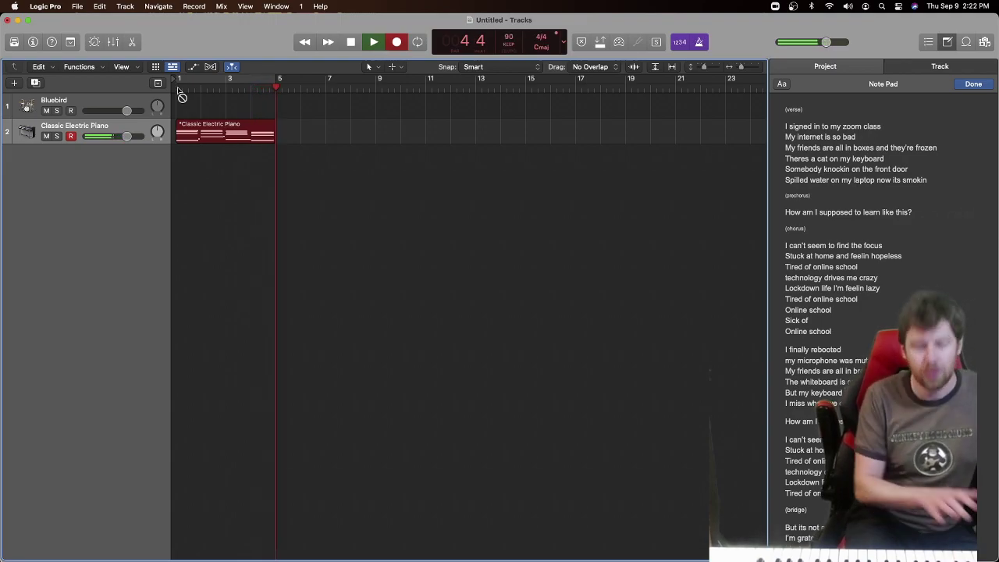
key(space)
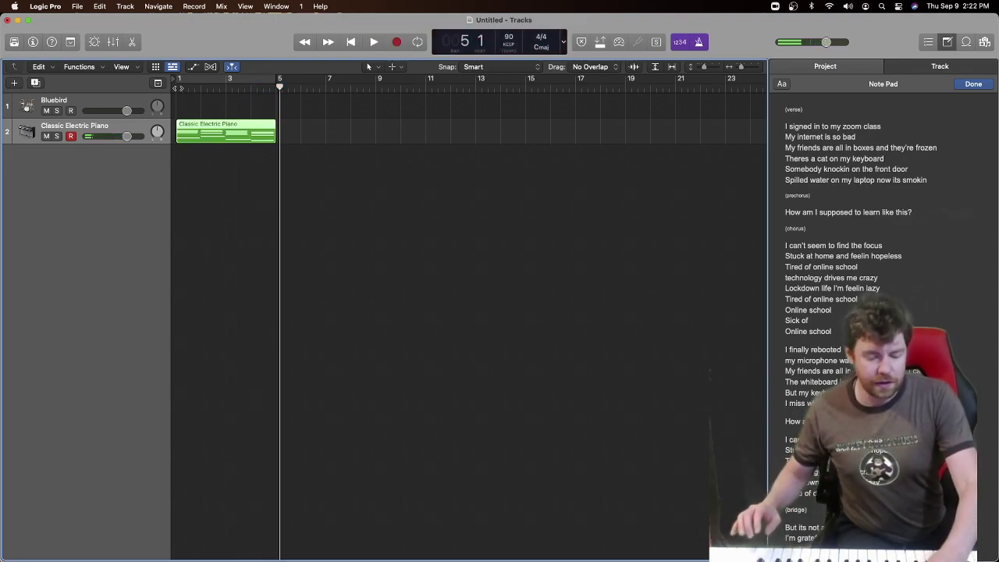
key(l)
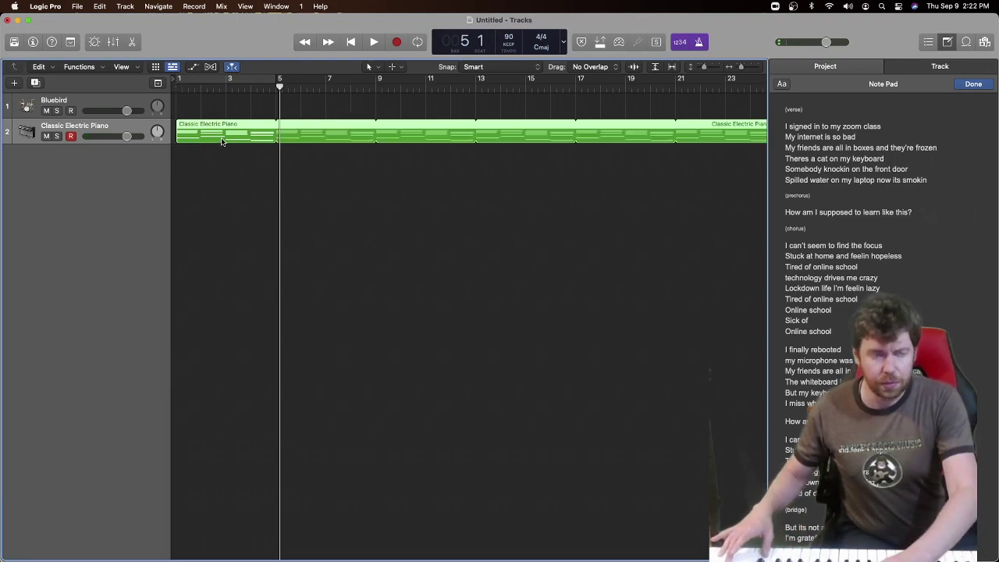
key(Return)
key(space)
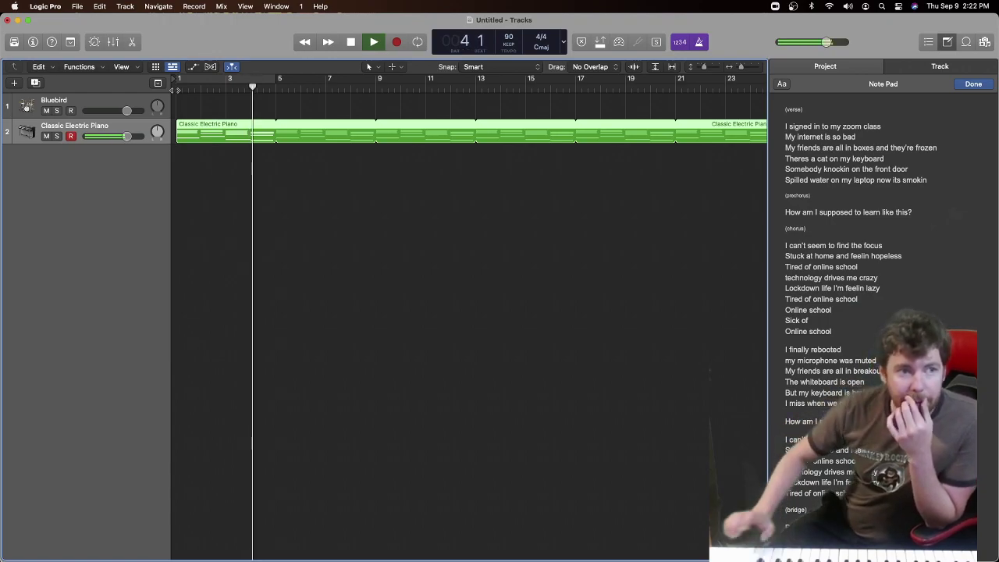
Try recording a four-bar drum part from bar 1 on the Bluebird track over the looped piano, and delete the take.
click(113, 107)
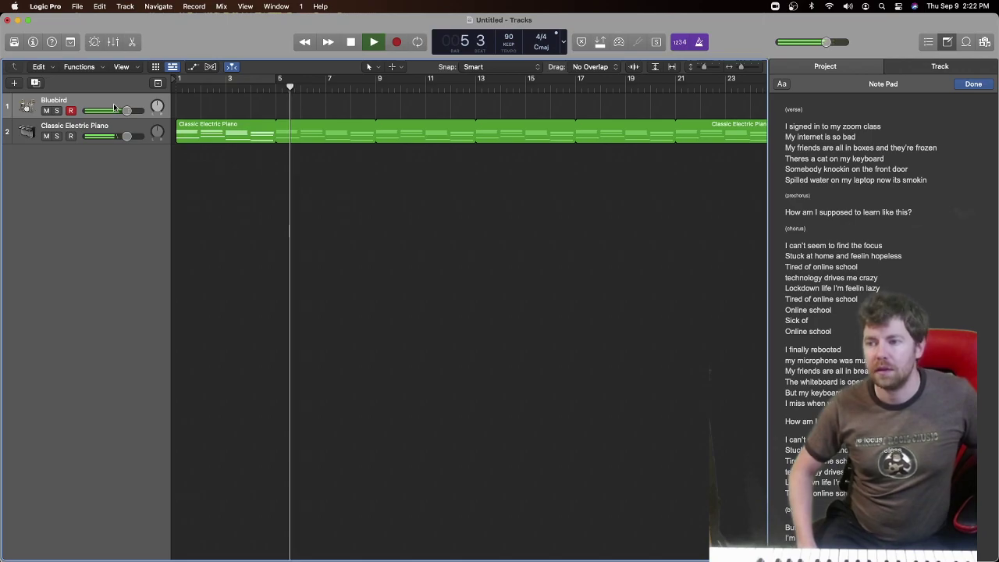
key(space)
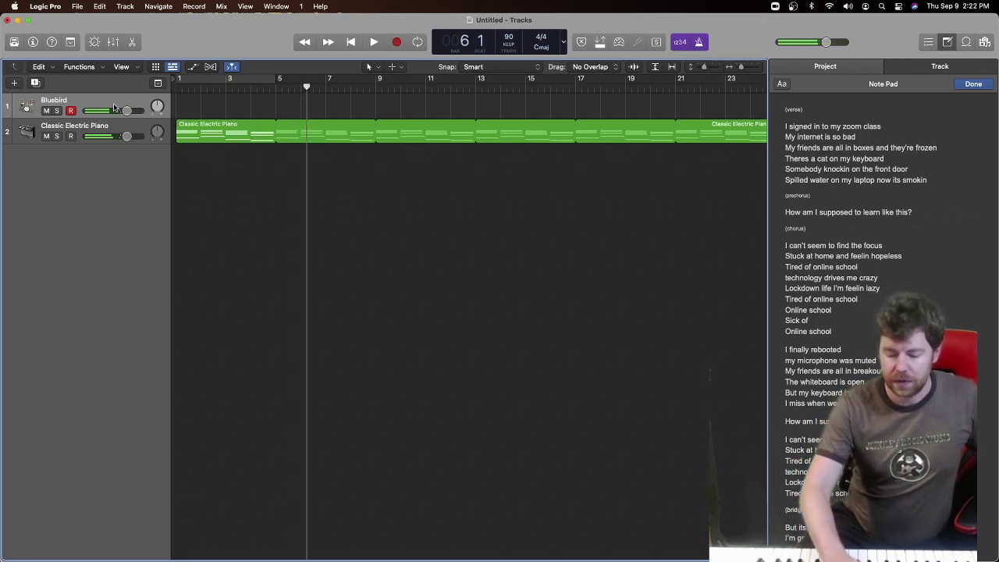
key(Return)
key(r)
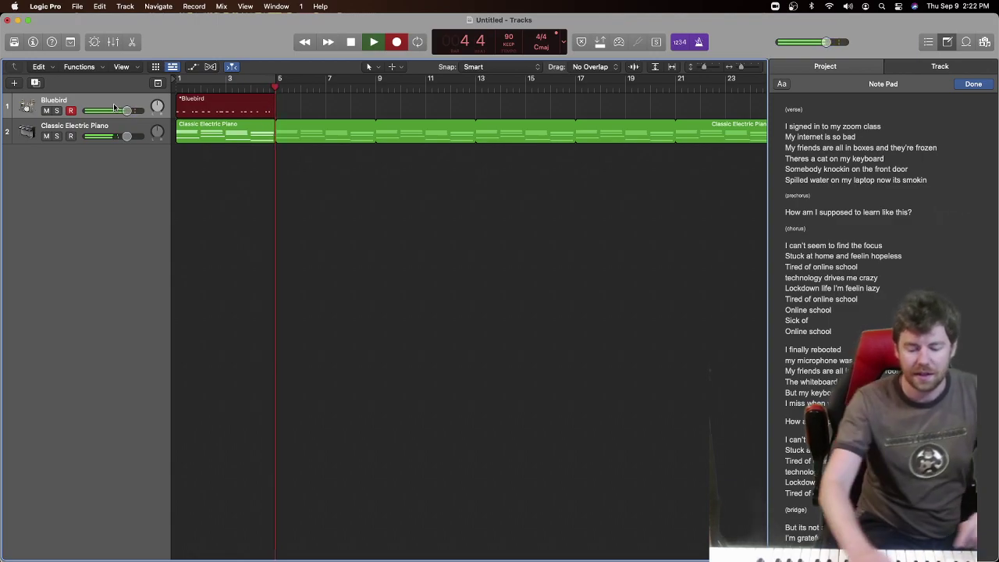
key(space)
key(Delete)
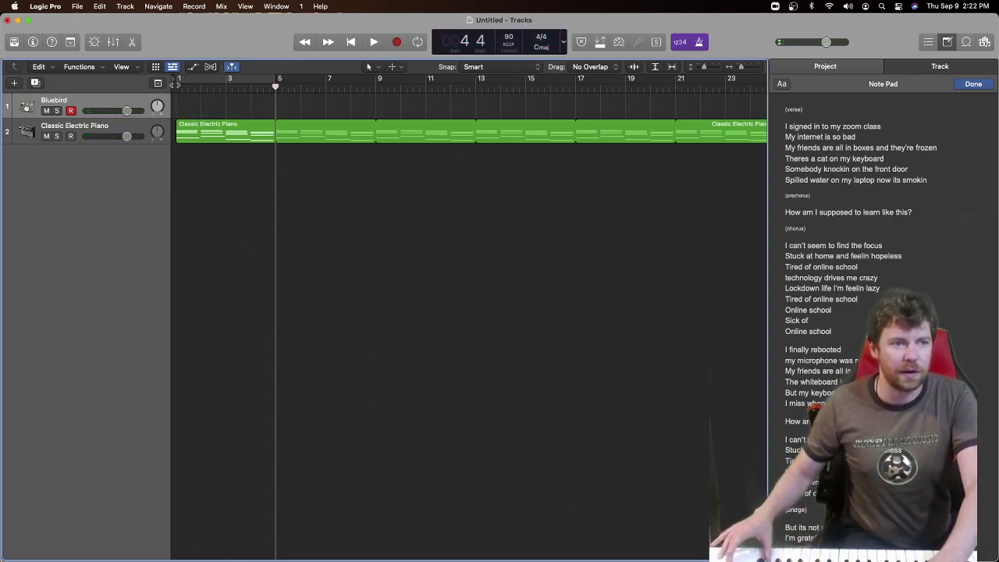
Record a one-bar drum part on the Bluebird track from bar 1, loop the region, and play it with the piano.
click(175, 84)
key(space)
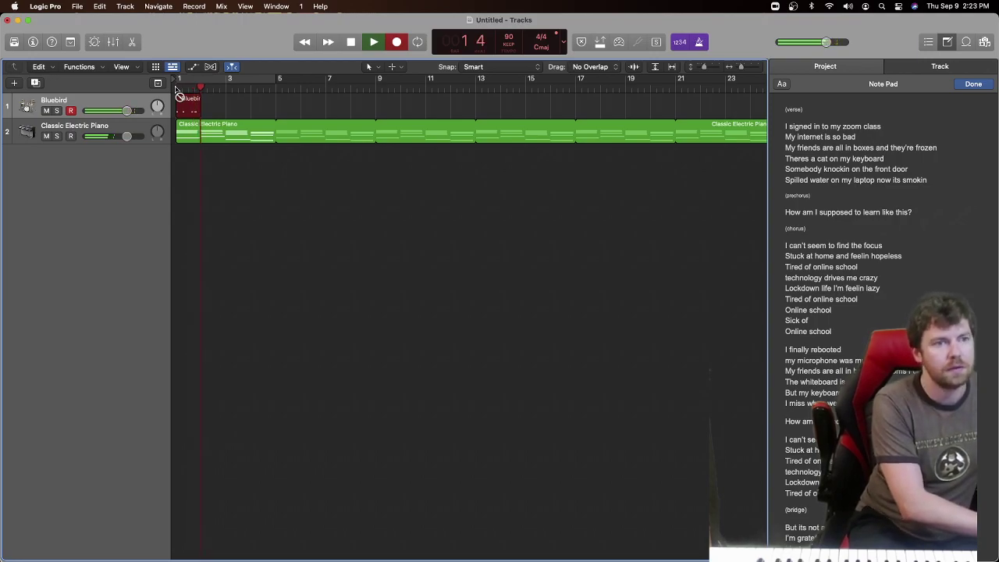
key(space)
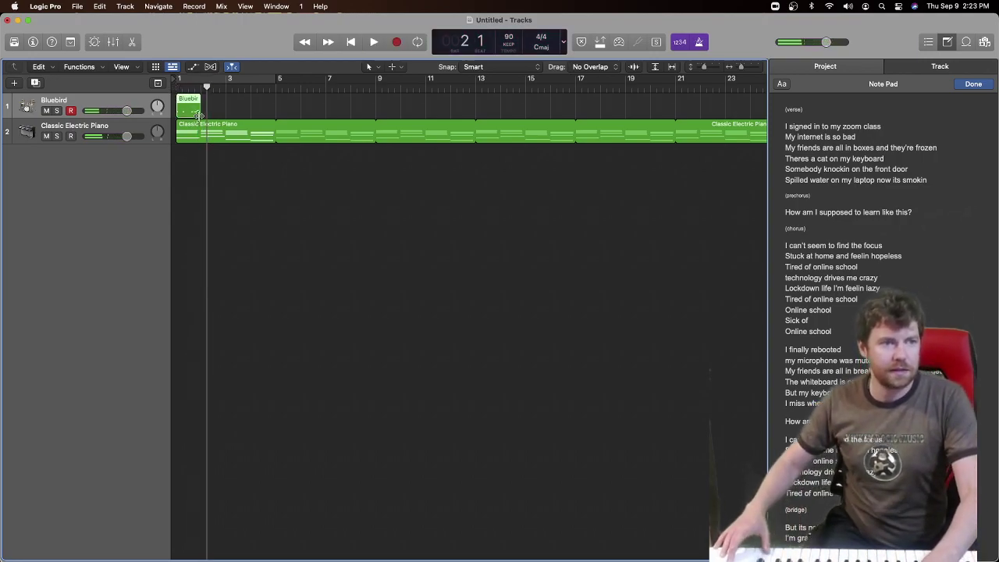
key(l)
key(space)
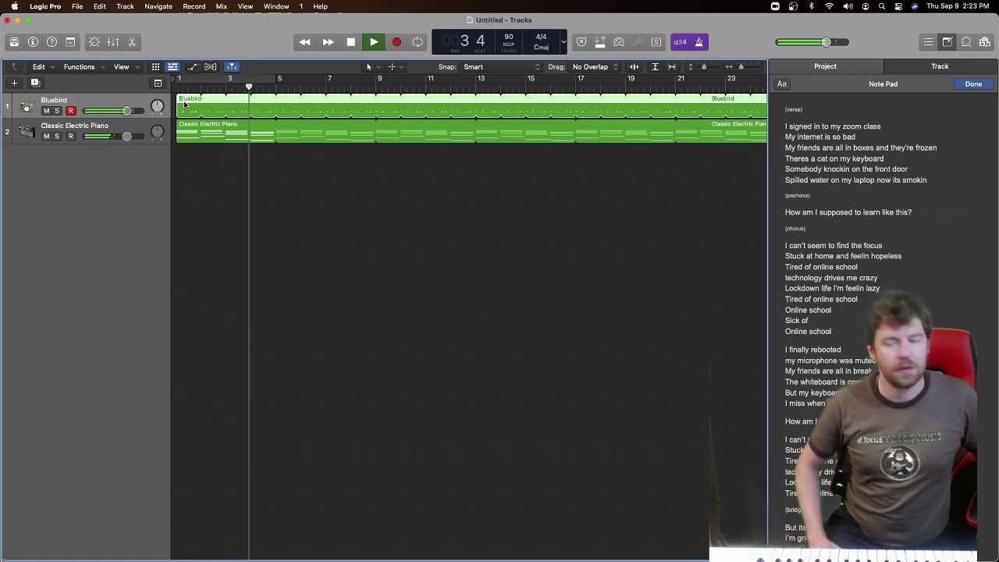
key(space)
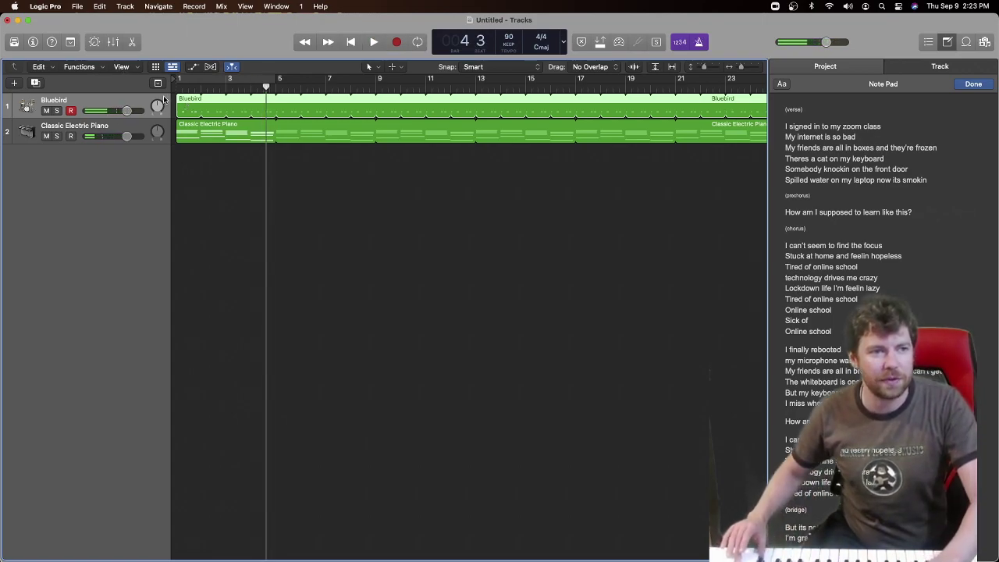
Try re-recording the one-bar Bluebird drum part from bar 1, play the looped take with the piano, and undo it.
click(175, 85)
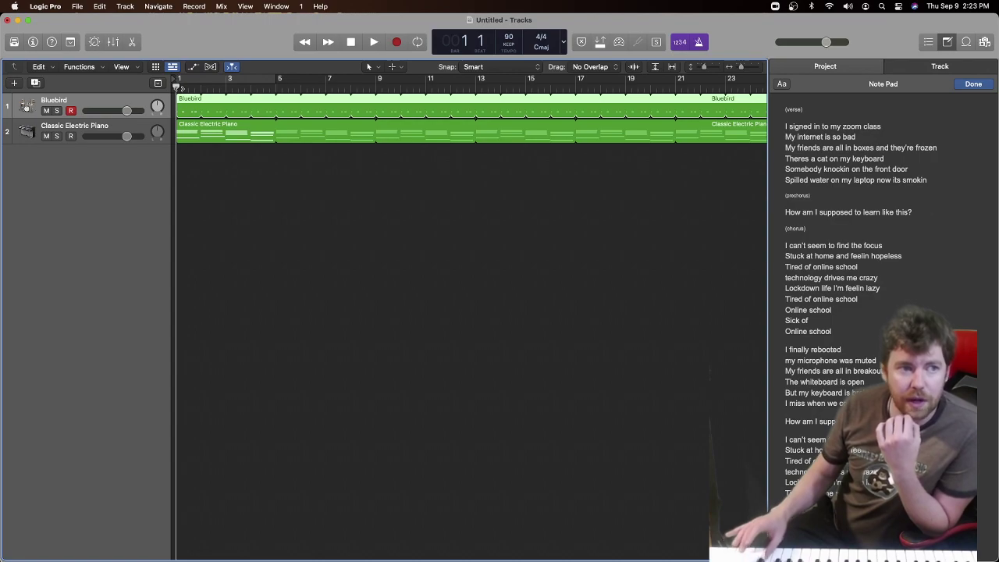
key(r)
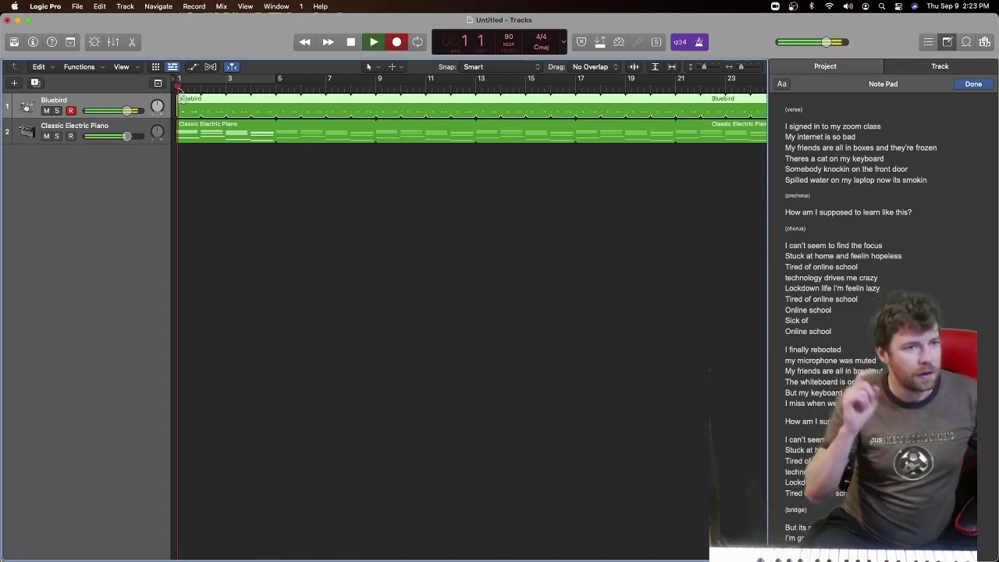
key(space)
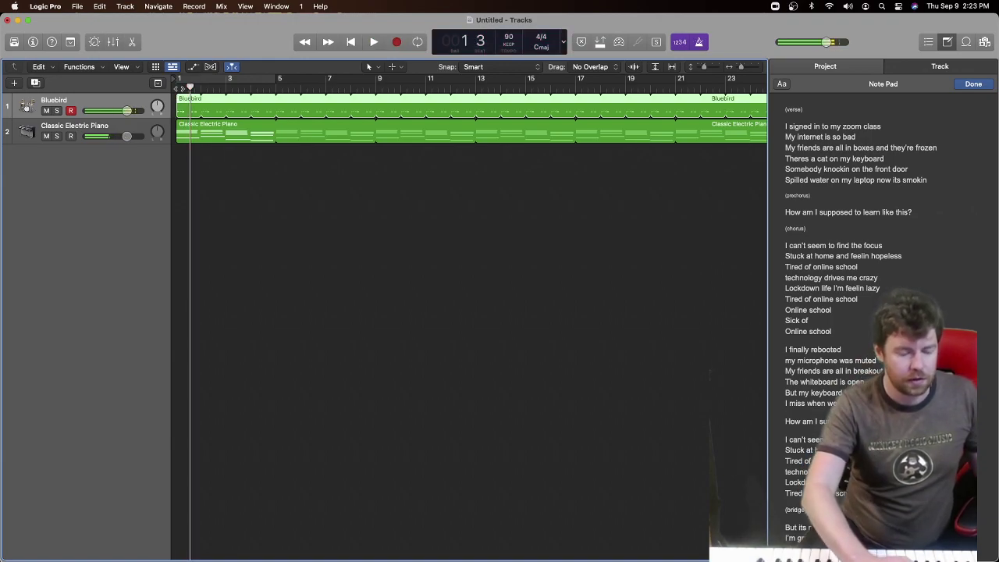
key(r)
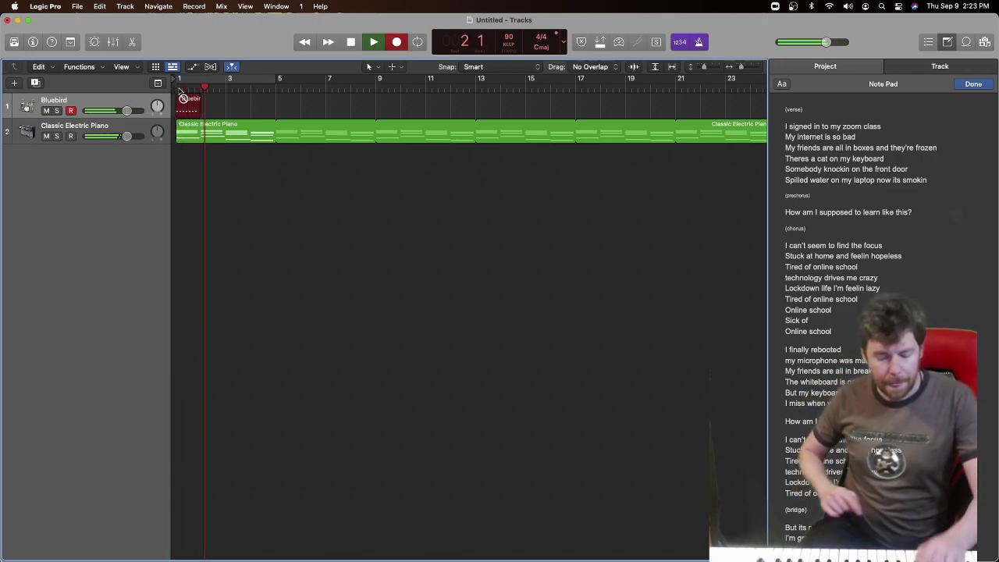
key(space)
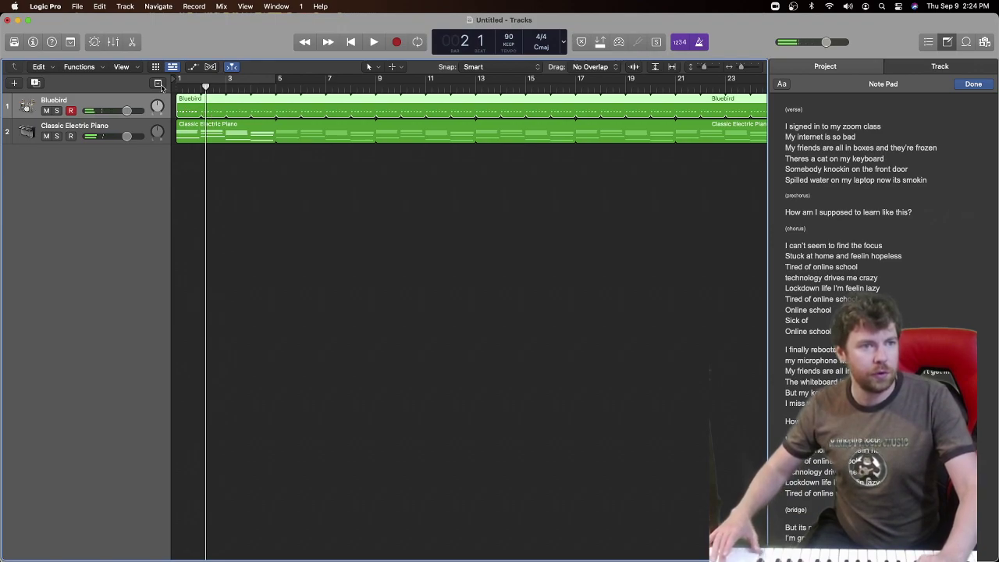
key(Return)
key(space)
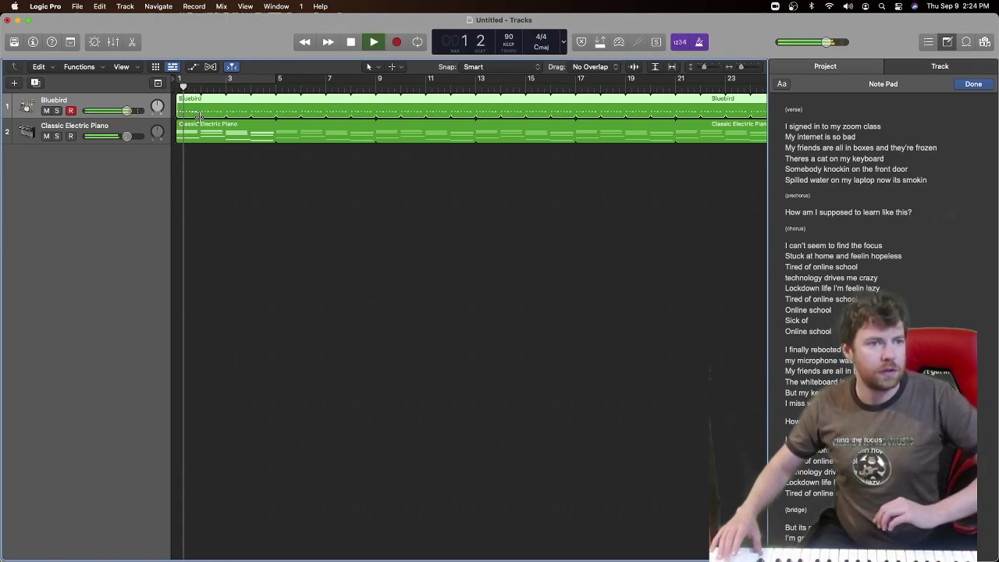
scroll(199, 116, up, 6)
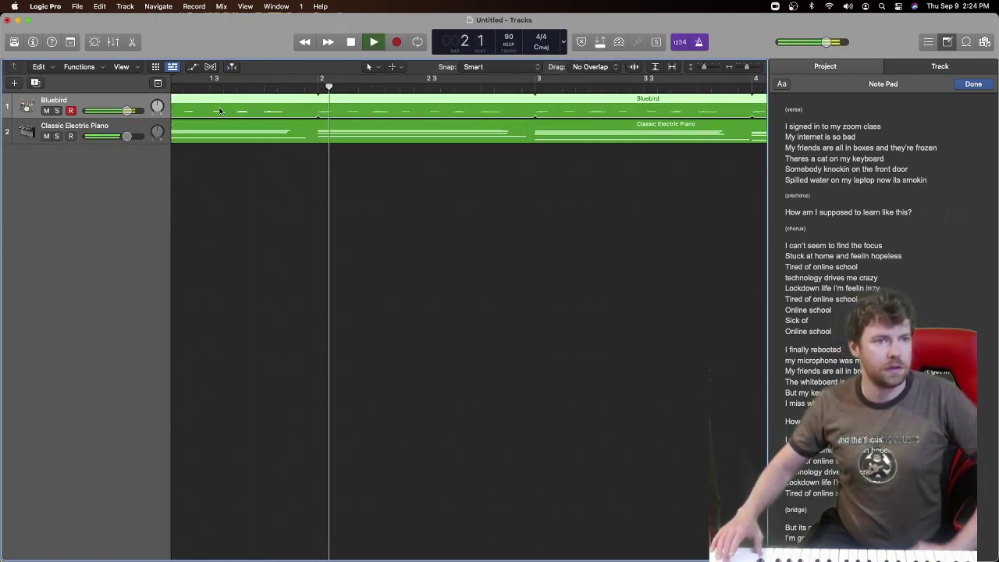
key(super+z)
scroll(241, 109, left, 2)
key(space)
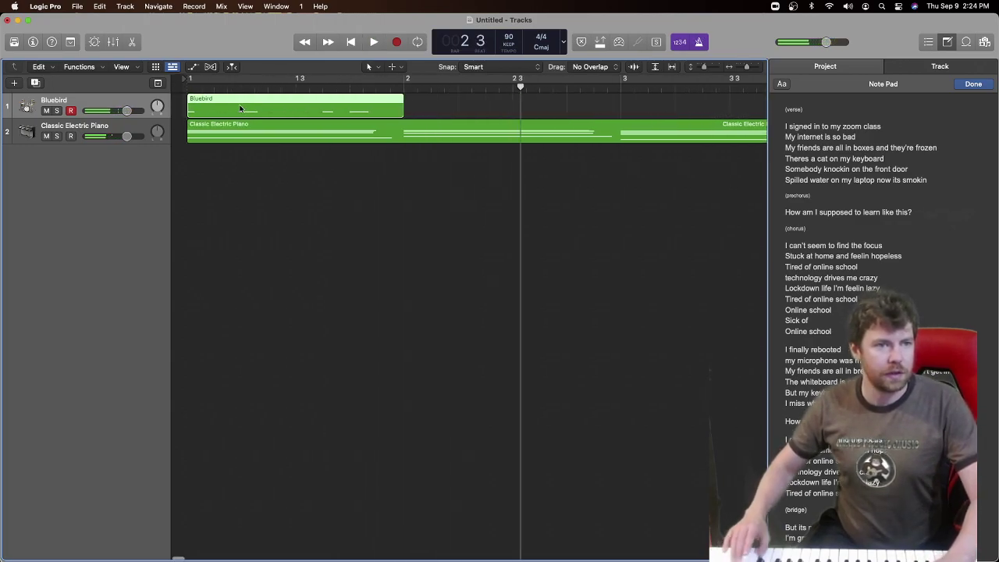
Record a replacement one-bar drum loop on the Bluebird track from bar 1 and play it over the looped piano chords.
click(177, 88)
key(space)
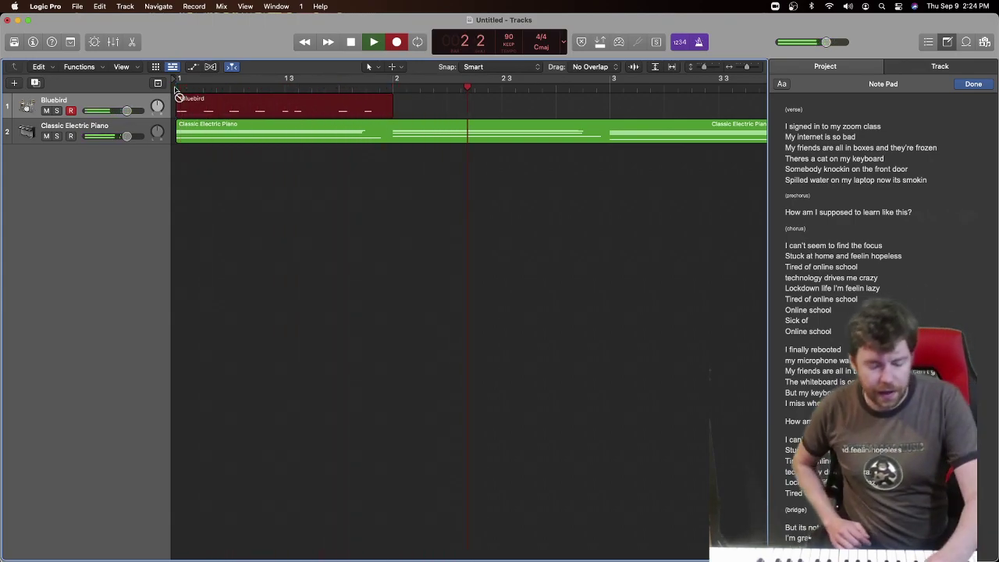
key(r)
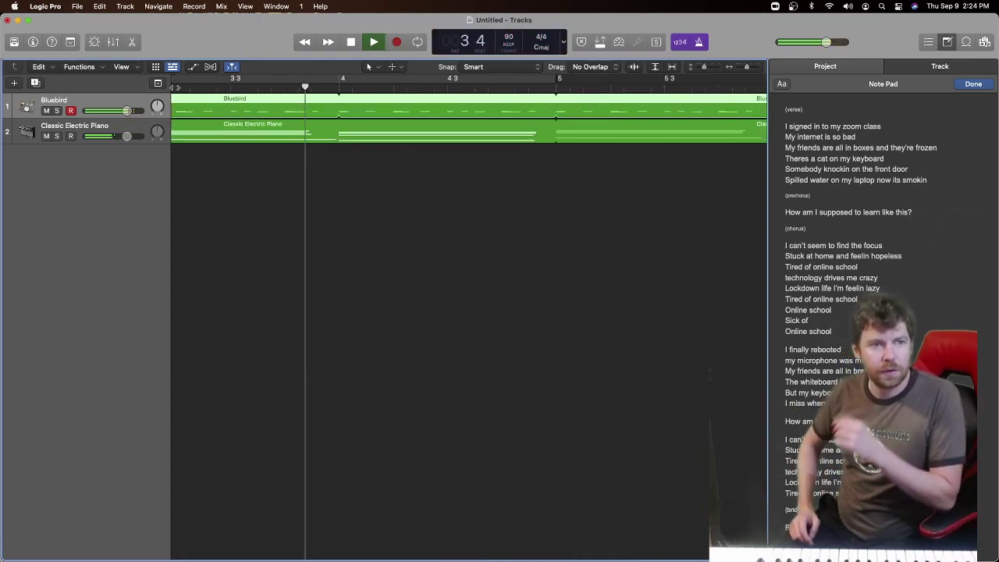
click(15, 82)
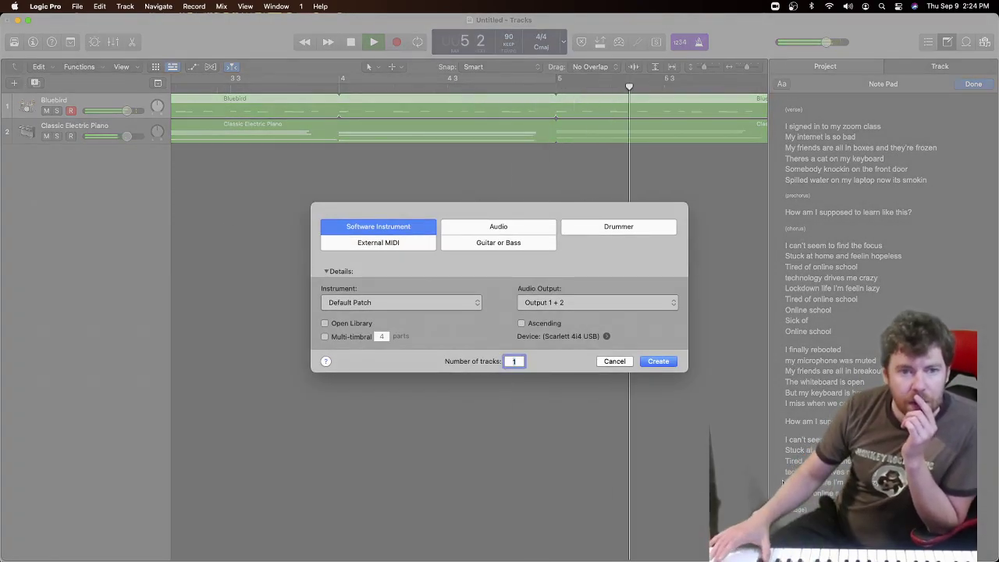
click(605, 361)
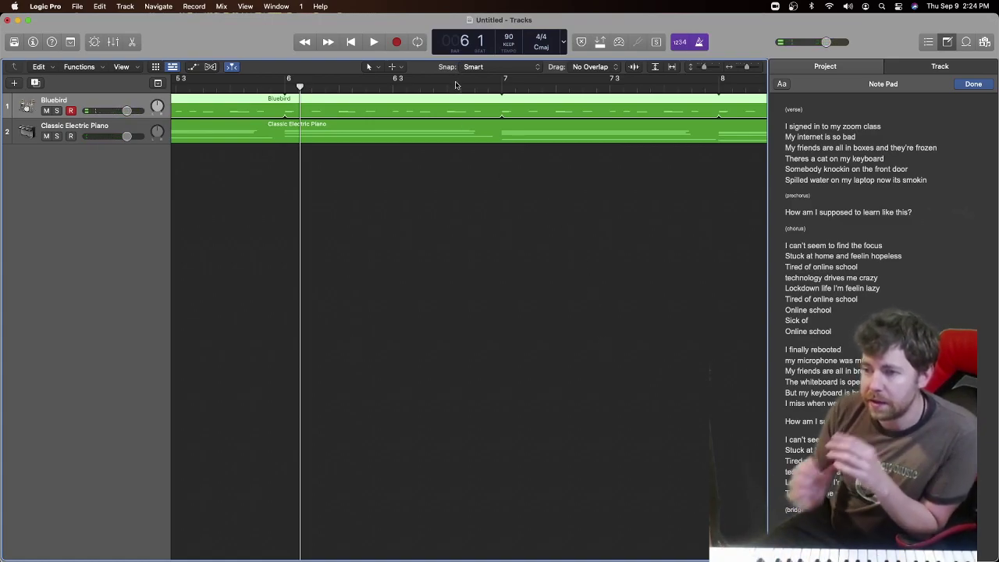
Open the recent project online school.logicx, closing the untitled project without saving it.
click(125, 6)
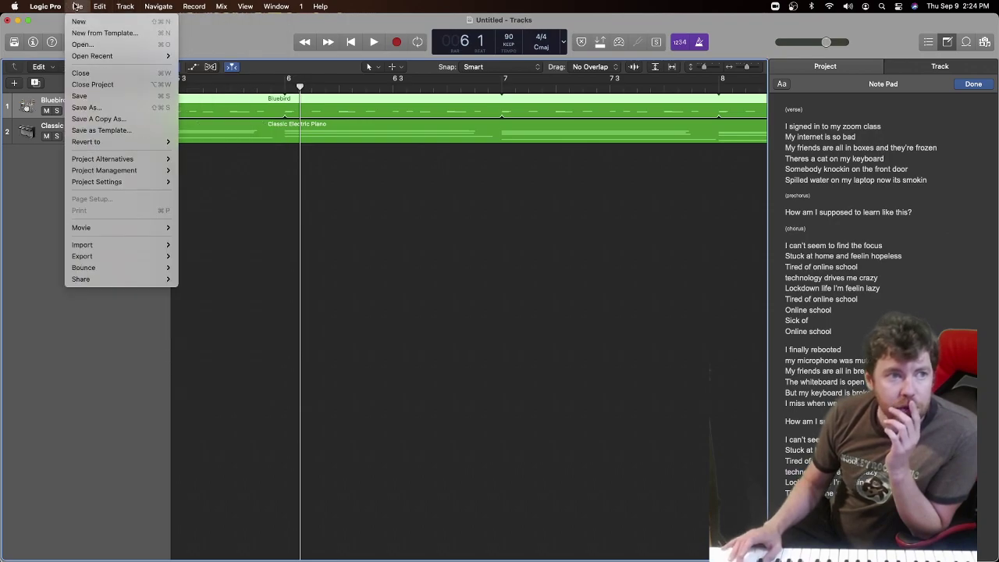
mouse_move(93, 56)
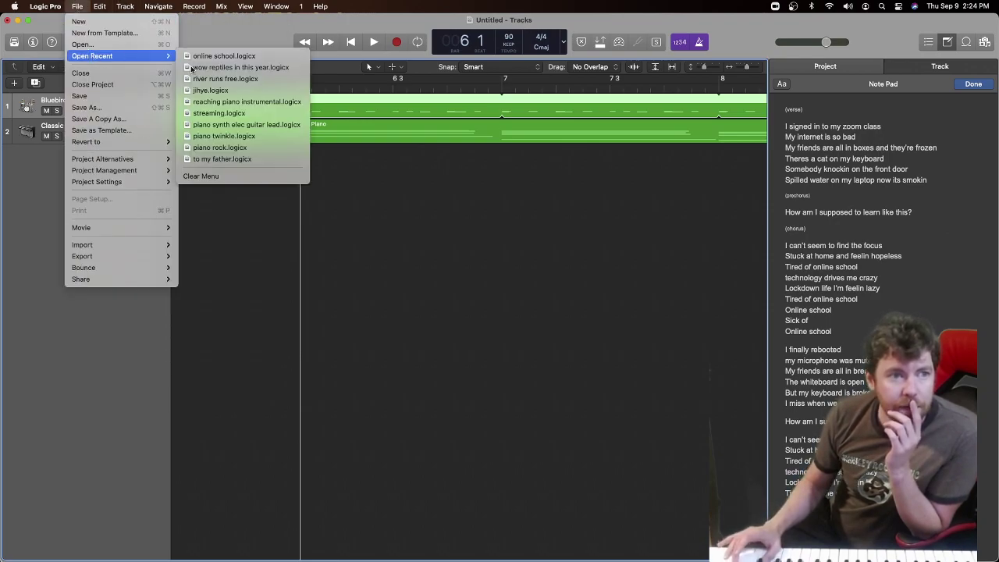
click(258, 56)
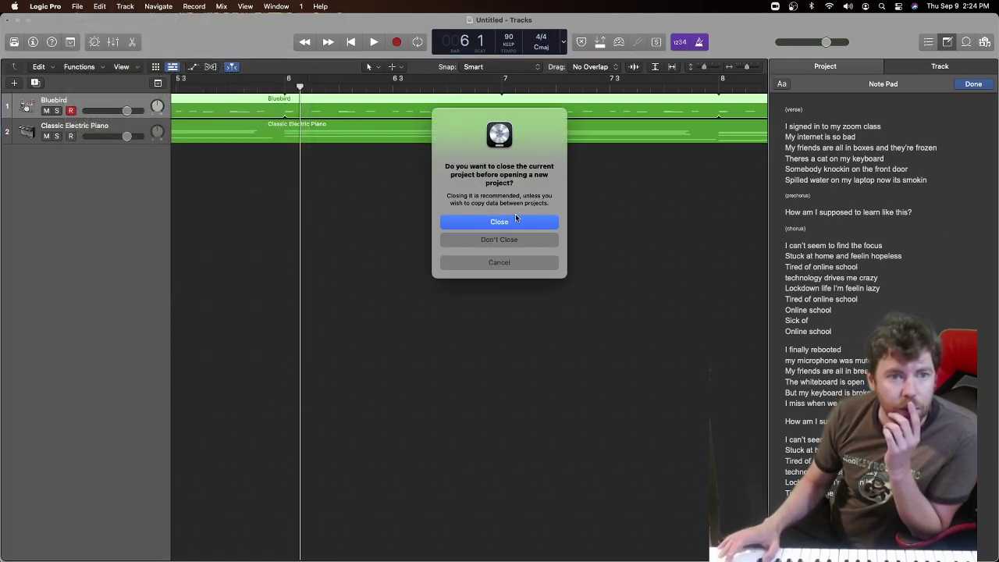
click(515, 221)
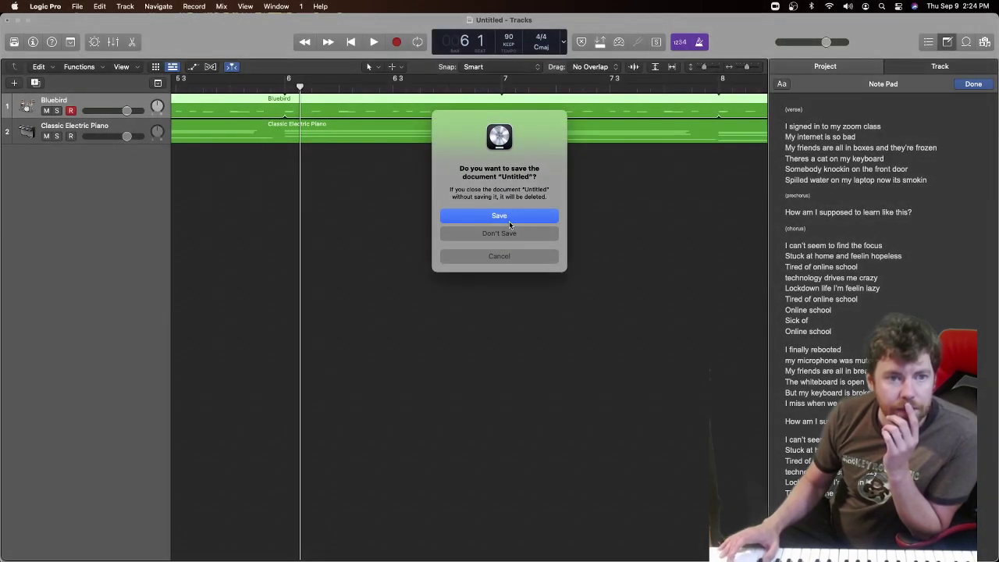
click(499, 234)
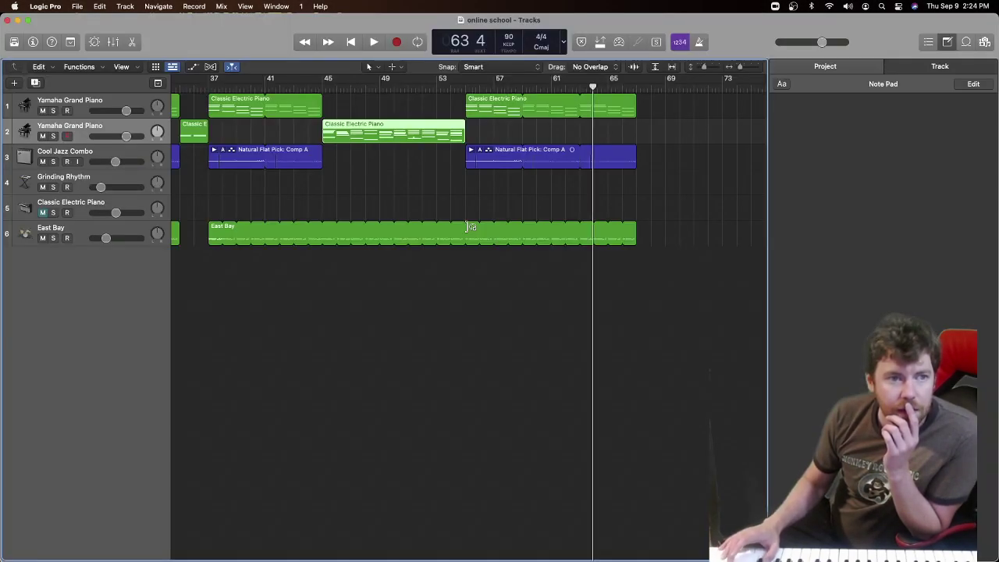
Show the global tracks and play the Cool Jazz Combo track soloed from bar 1, clearing the solo during playback.
click(156, 84)
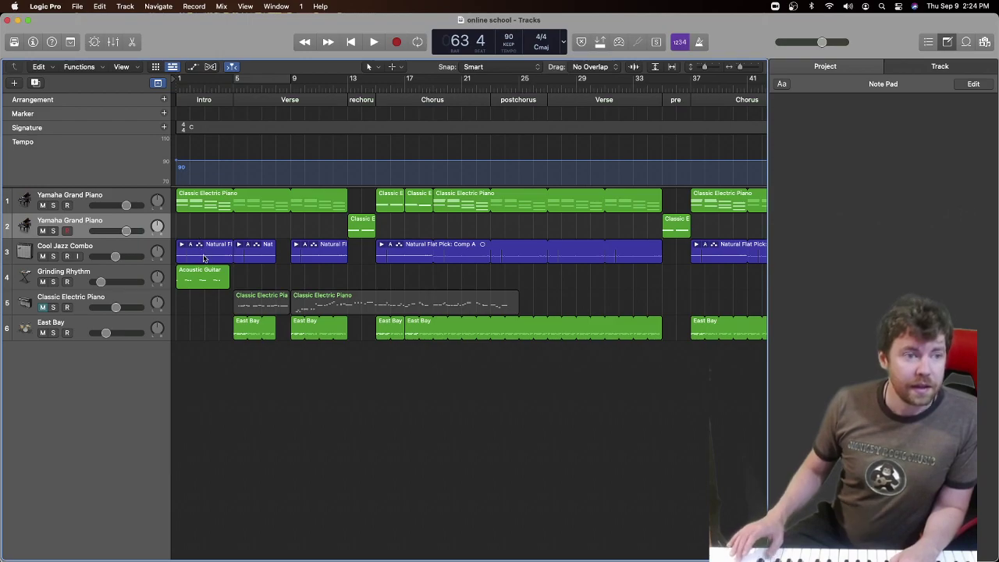
scroll(199, 255, up, 5)
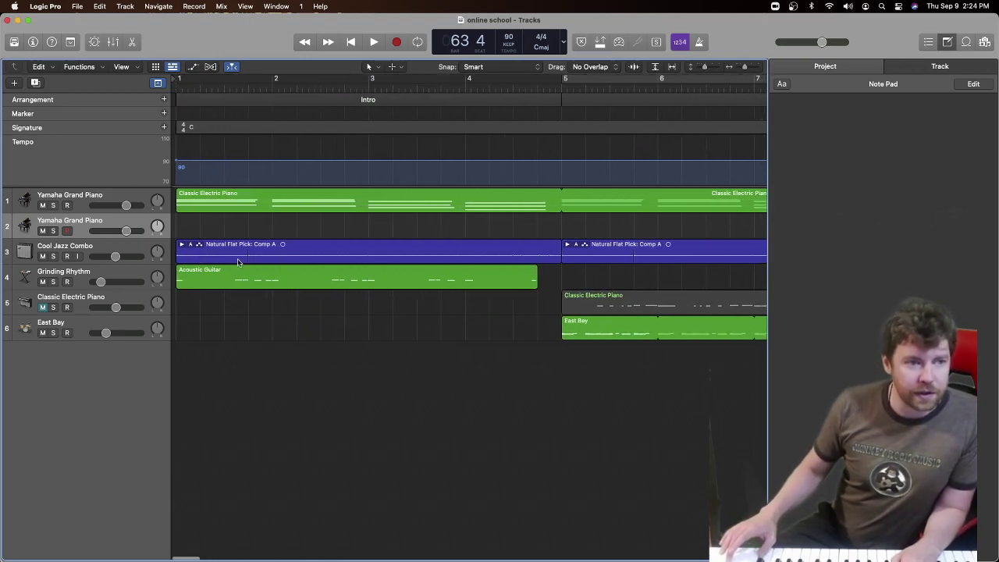
click(238, 263)
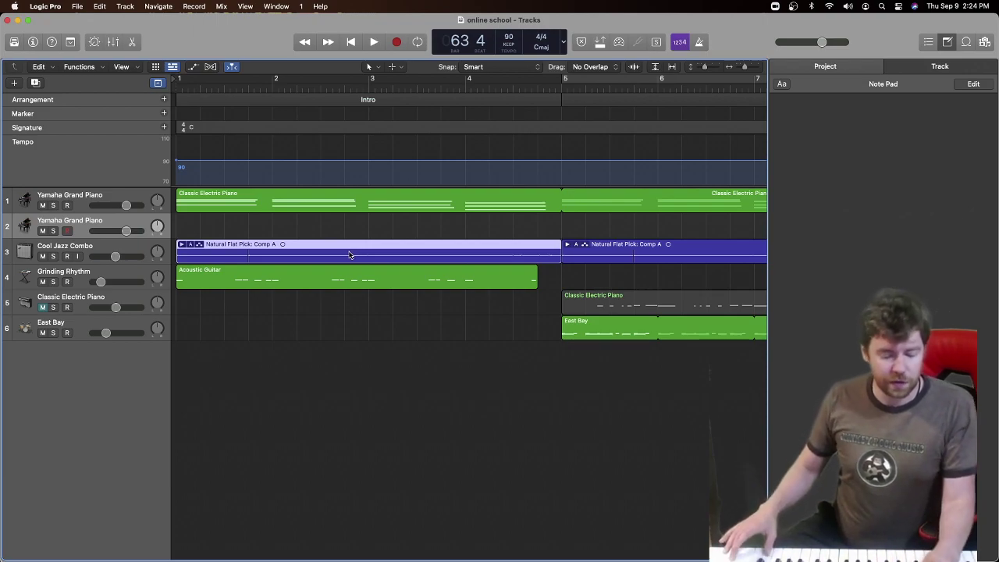
key(ctrl+s)
key(ctrl+s)
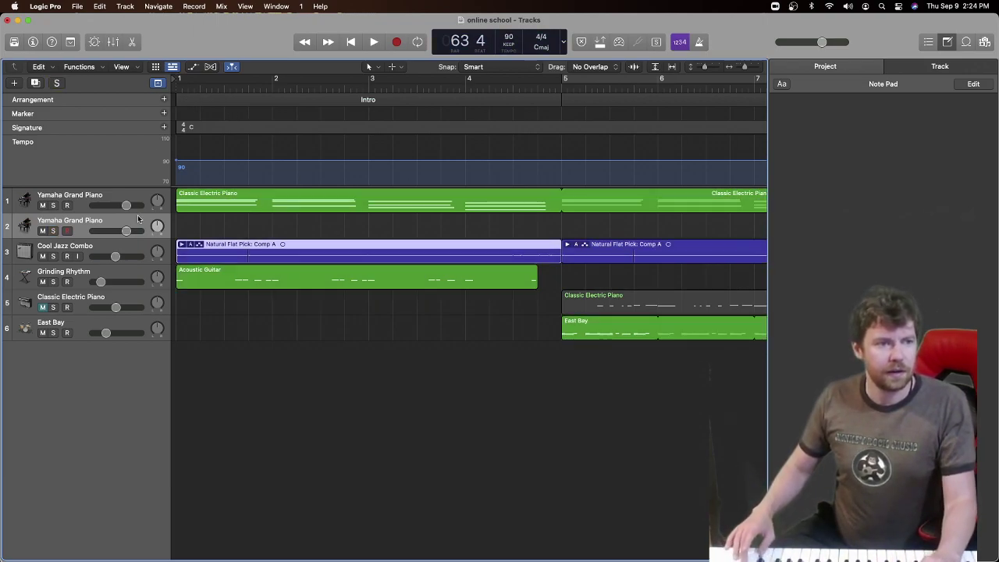
click(102, 246)
key(ctrl+s)
key(Return)
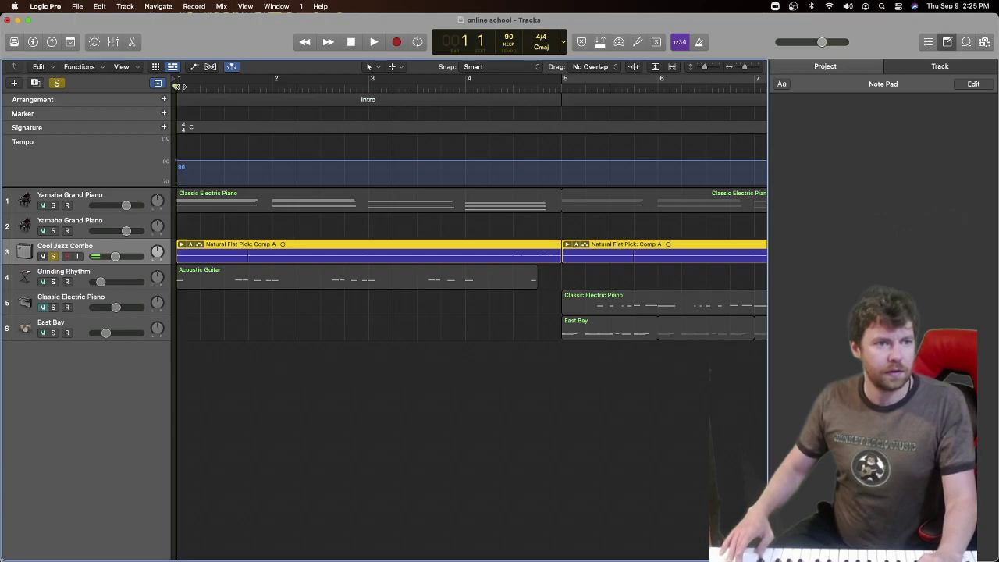
key(space)
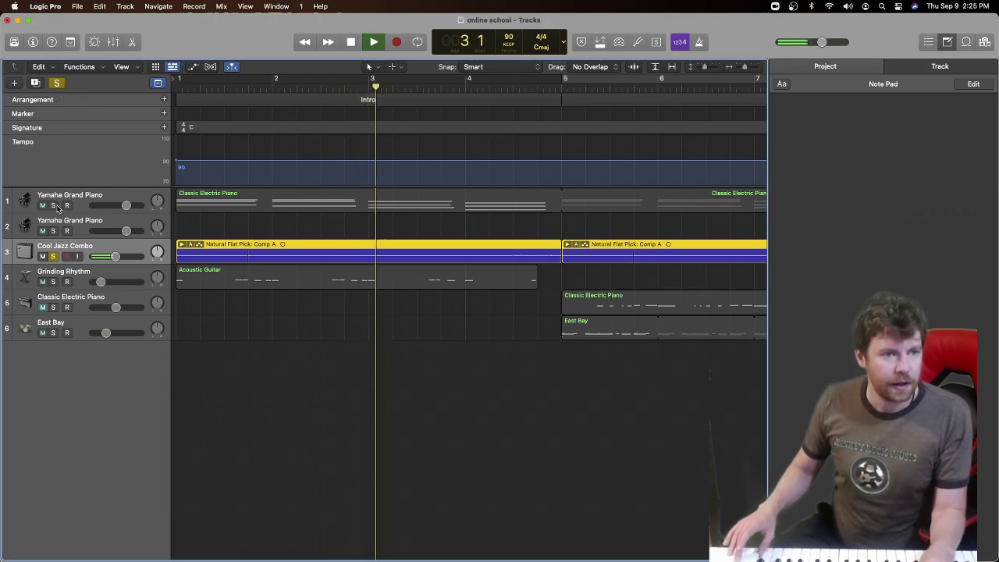
key(s)
Play the four-bar Intro from bar 1 with all unmuted tracks to hear how the parts fit together.
scroll(288, 181, right, 2)
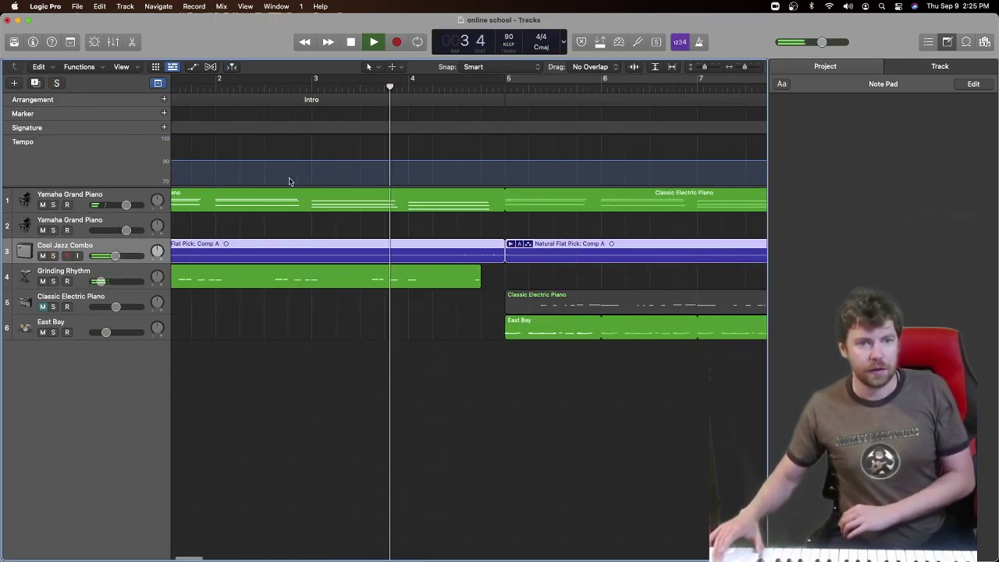
key(space)
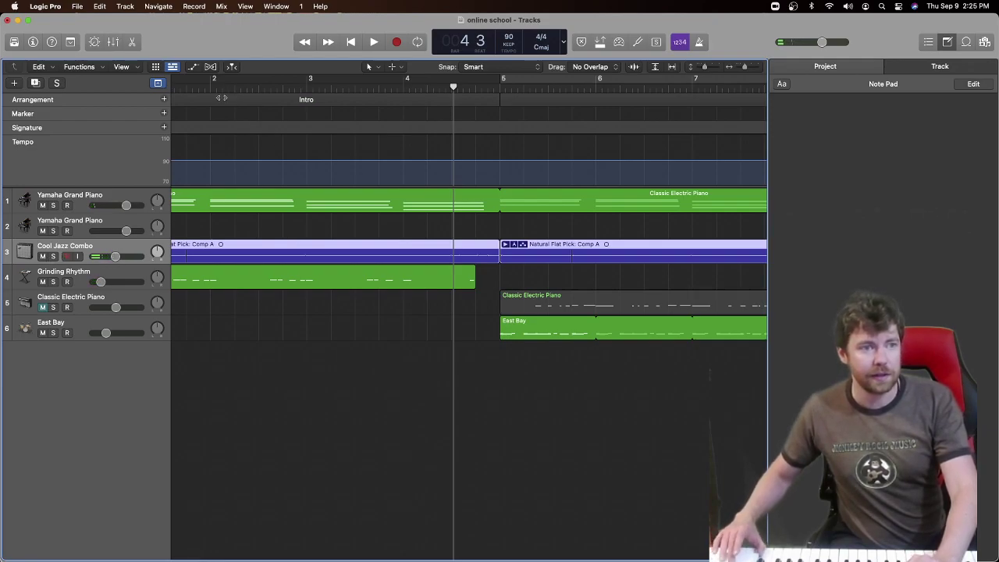
scroll(220, 97, left, 2)
key(Return)
key(space)
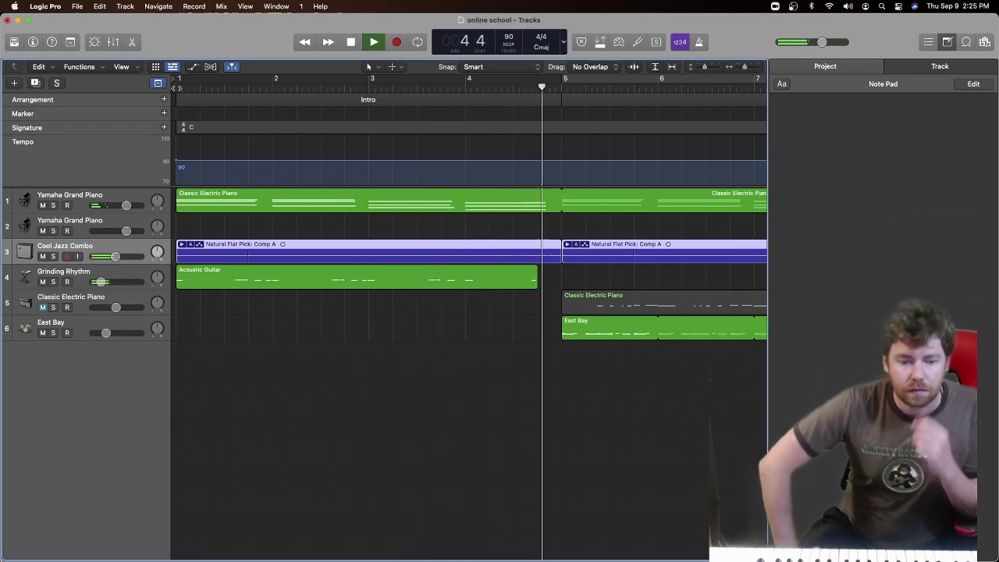
key(space)
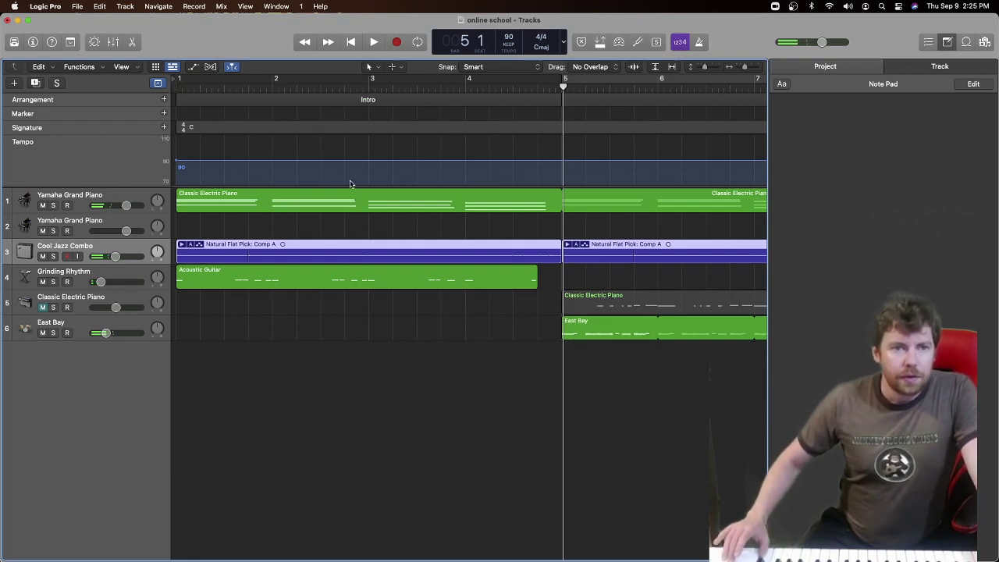
Review the arrangement's section layout, moving the playhead from the start of the Intro to the Verse at bar 5.
scroll(355, 185, right, 3)
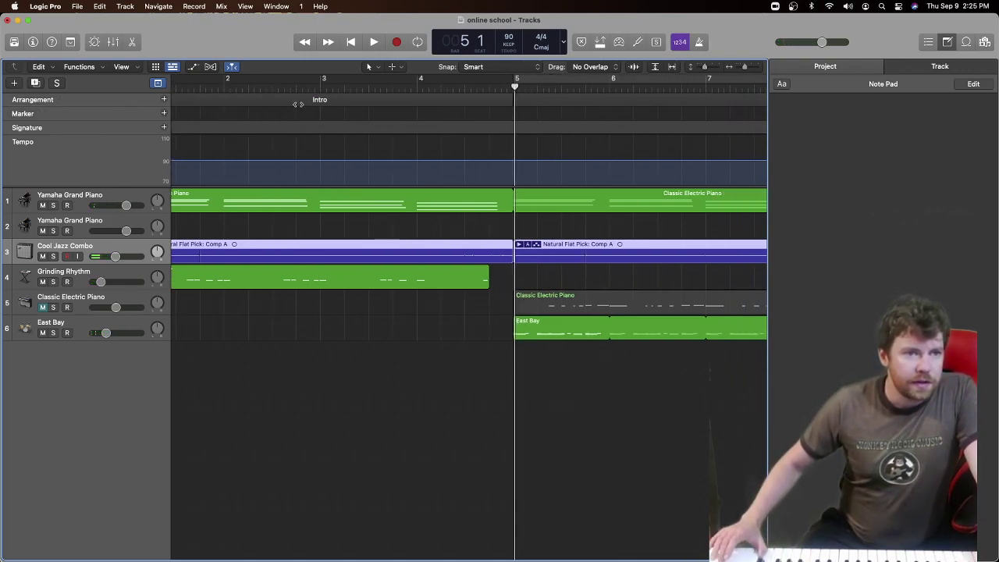
key(super+Left)
key(super+Left)
scroll(297, 104, left, 2)
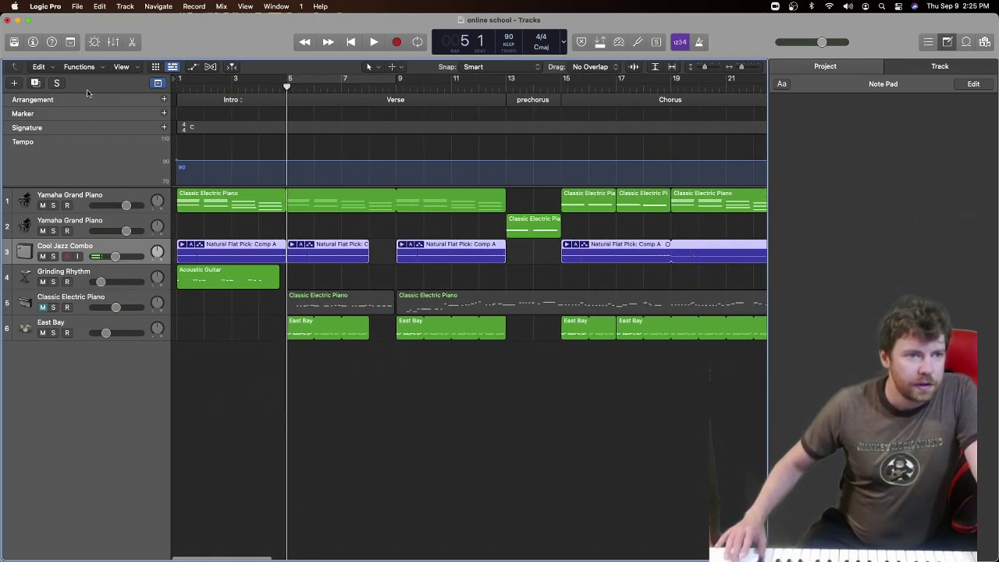
key(Return)
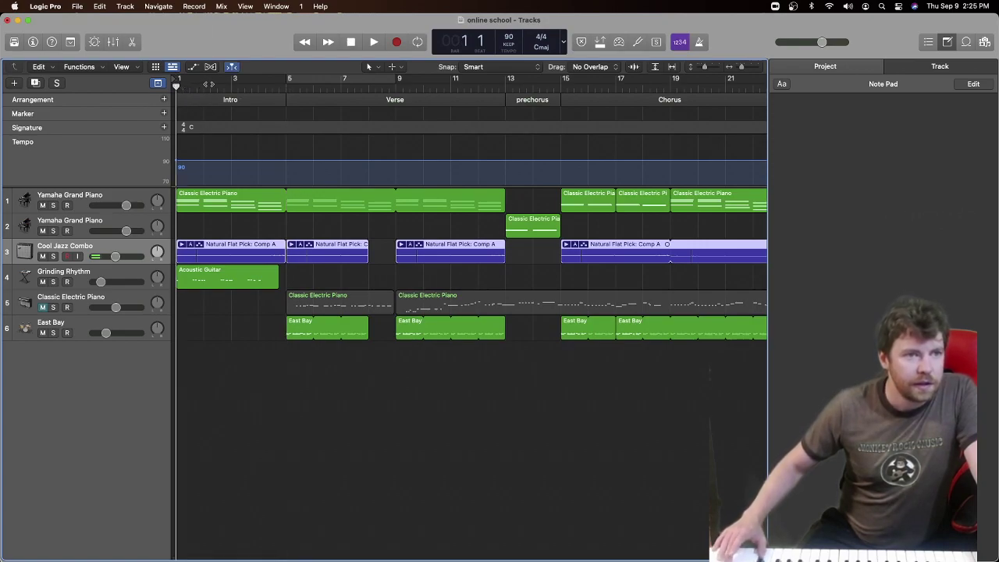
click(225, 88)
click(287, 87)
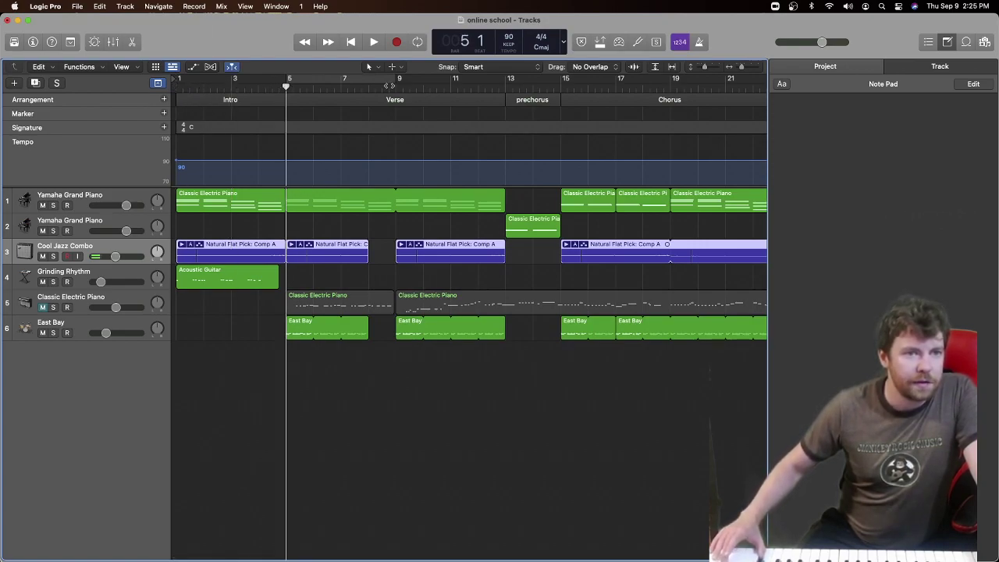
Play the prechorus, starting from the end of the Verse in bar 12 and stopping at the Chorus in bar 15.
click(505, 87)
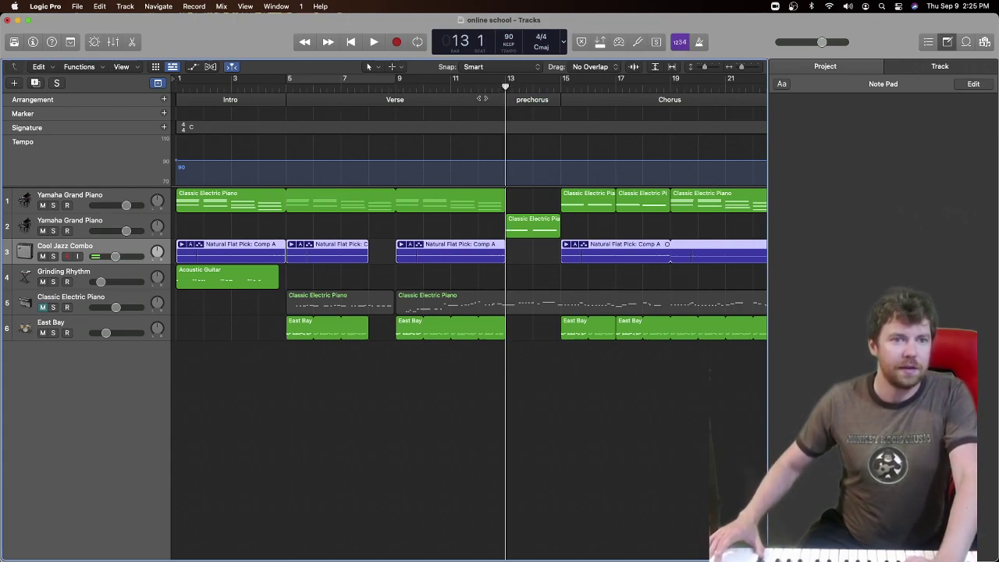
key(space)
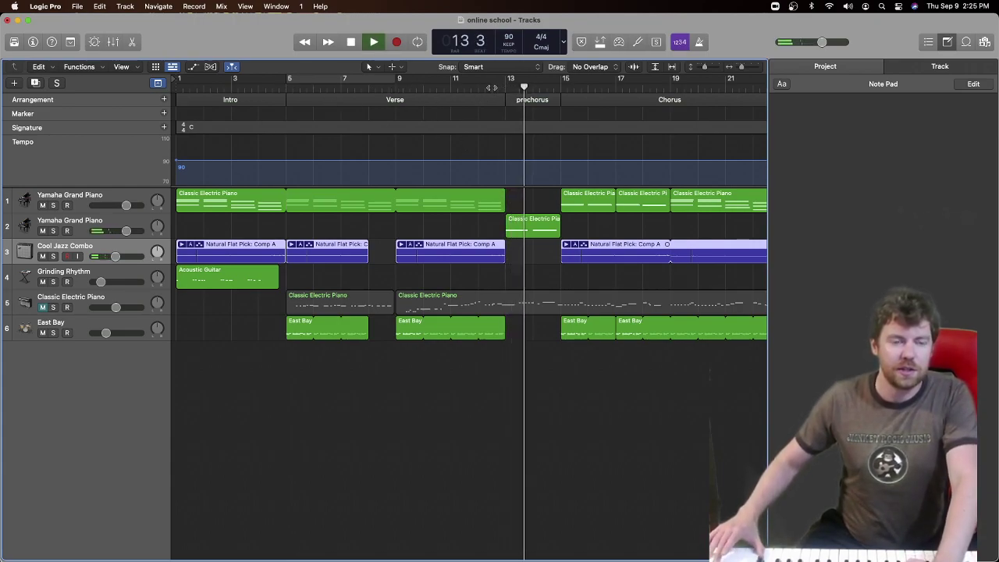
click(495, 87)
key(super+Right)
key(super+Right)
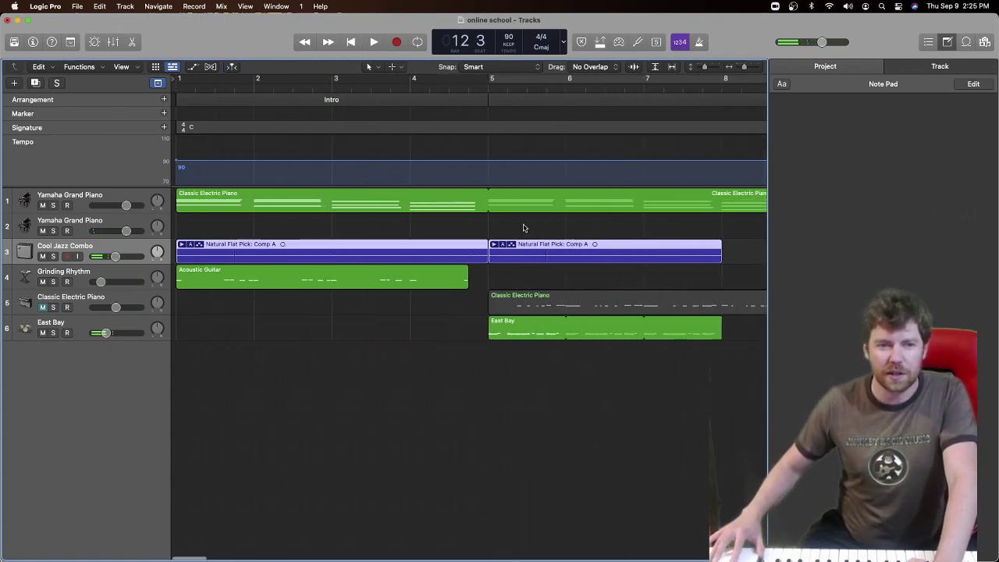
key(super+Right)
key(super+Right)
key(super+Right)
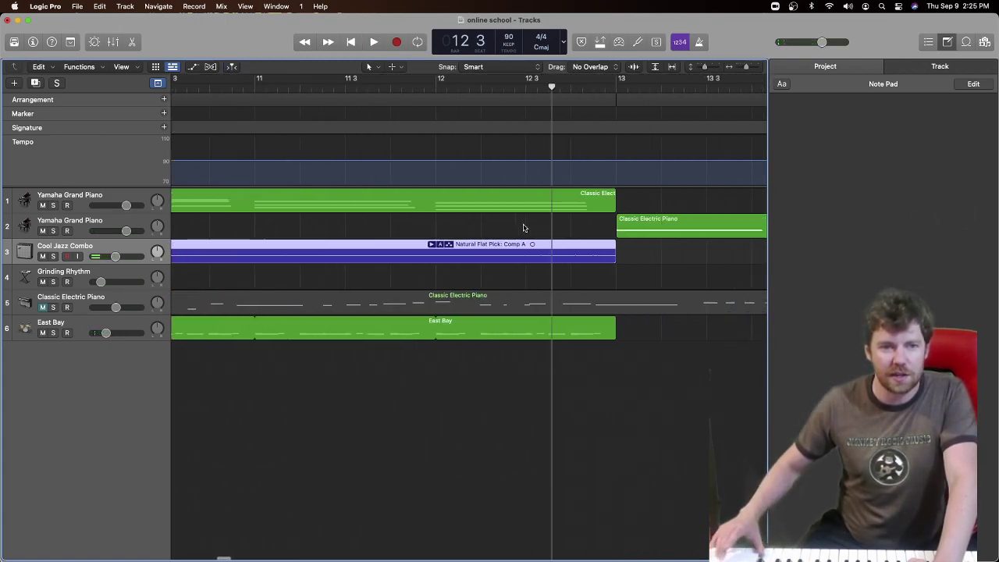
scroll(522, 227, right, 5)
click(341, 206)
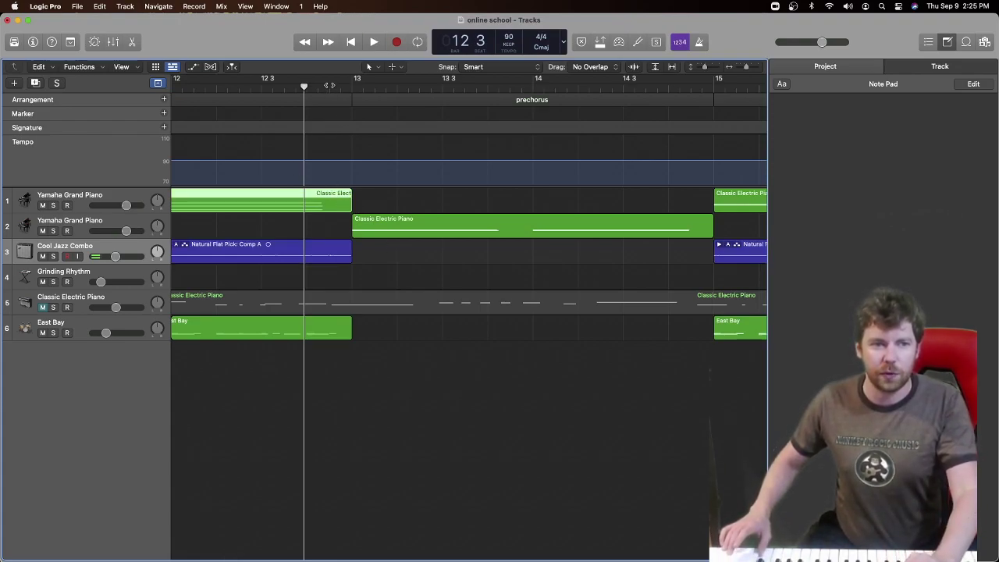
key(space)
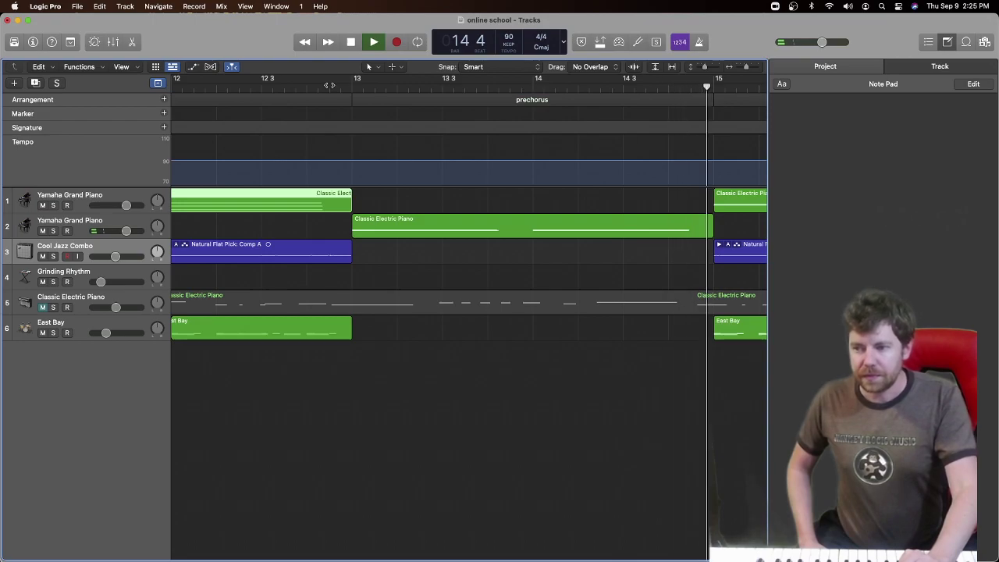
key(space)
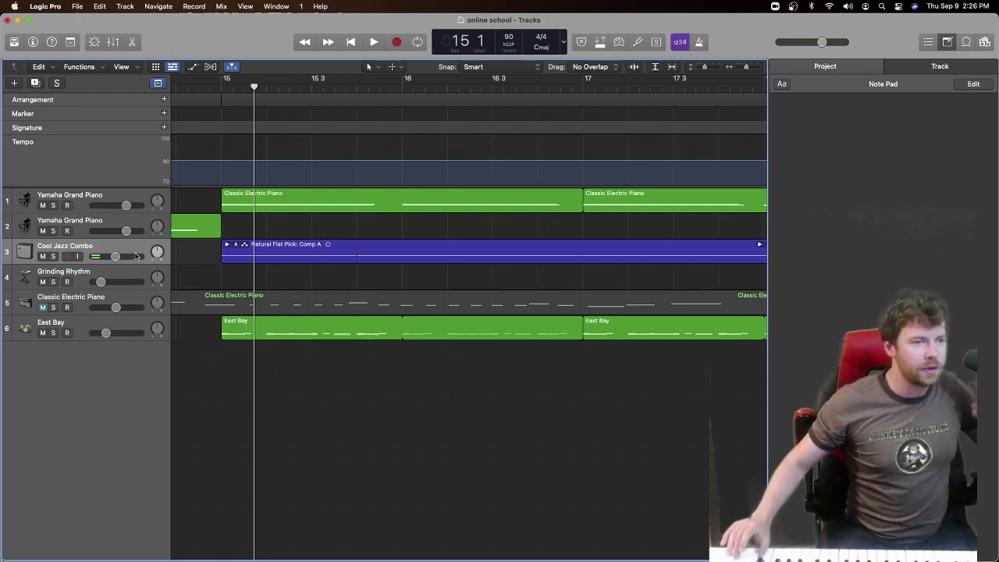
Paste the song lyrics into the project's Note Pad and return the playhead to bar 1.
click(864, 158)
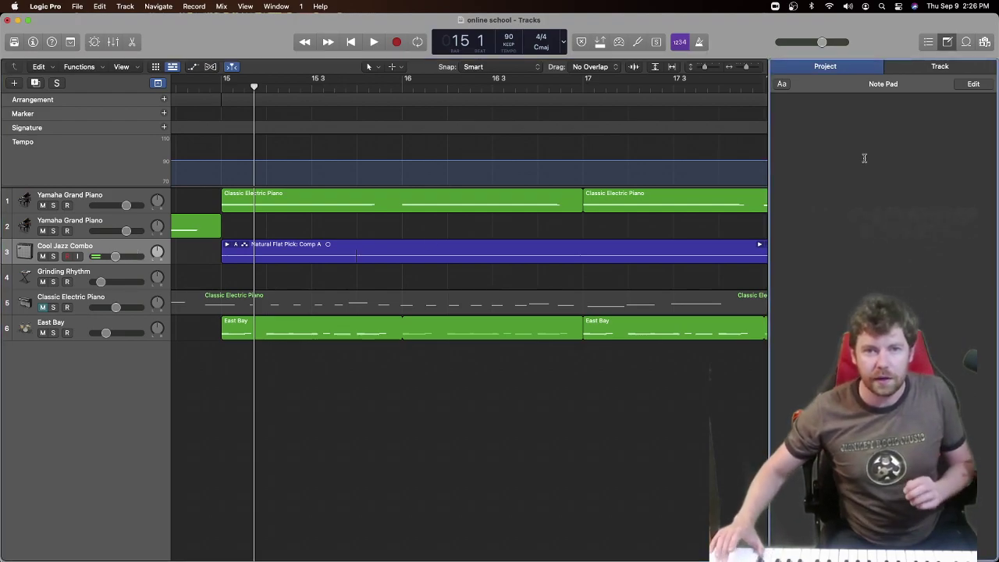
key(super+v)
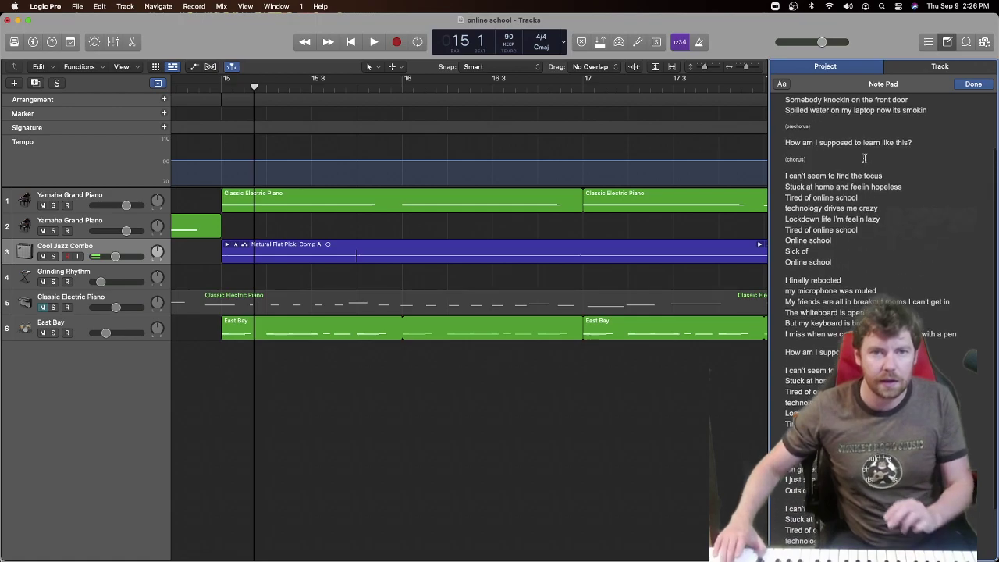
scroll(223, 172, left, 15)
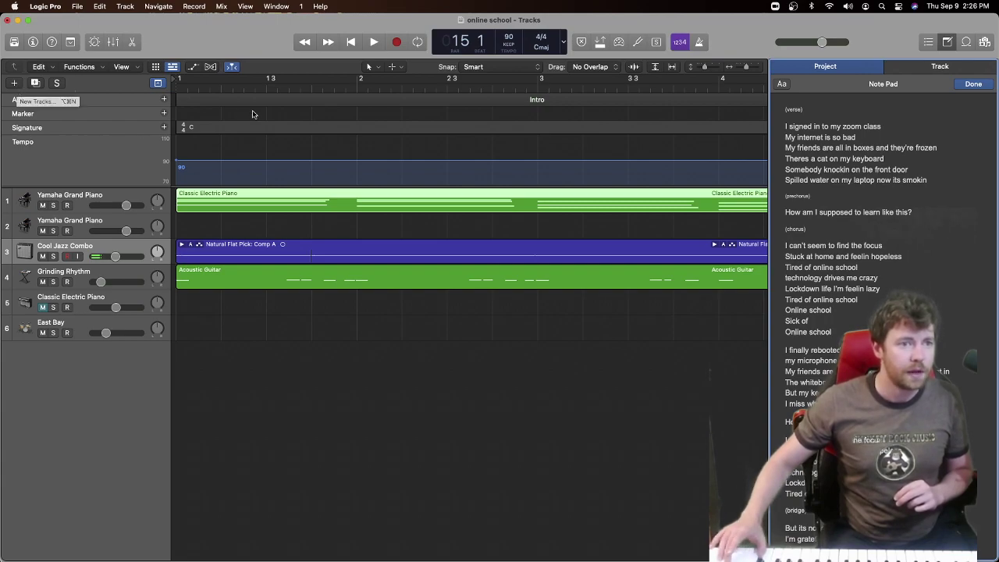
click(175, 86)
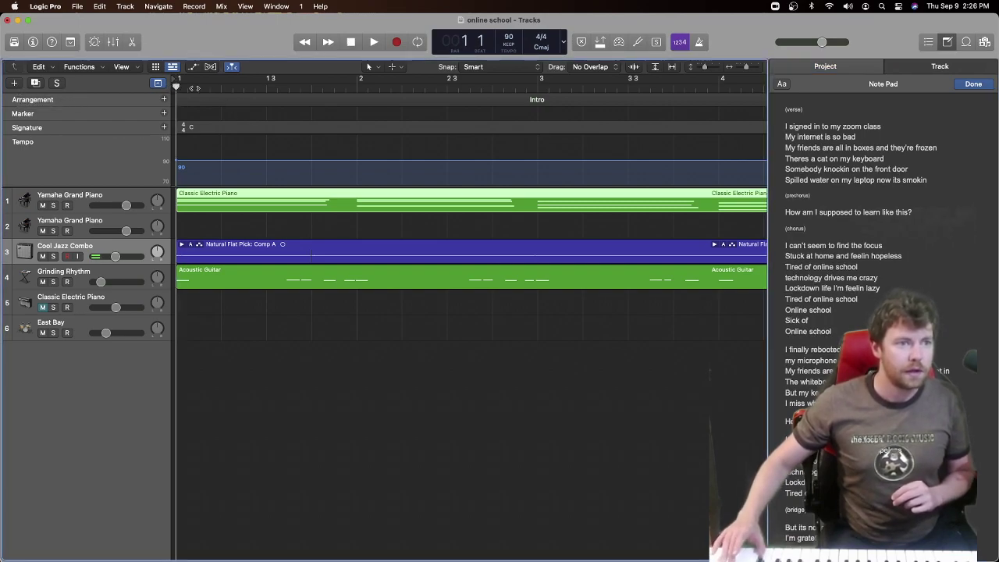
click(15, 84)
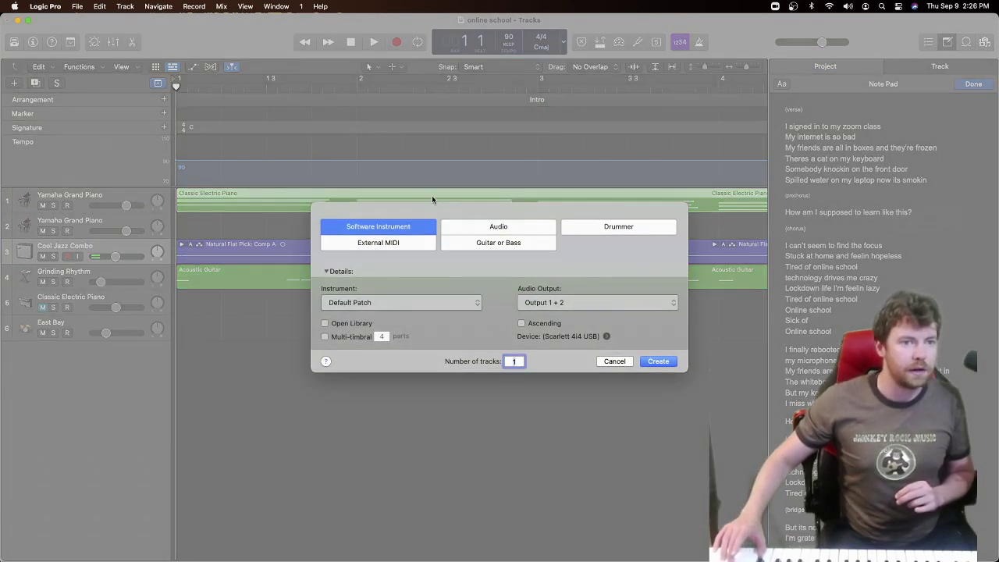
click(502, 226)
key(Return)
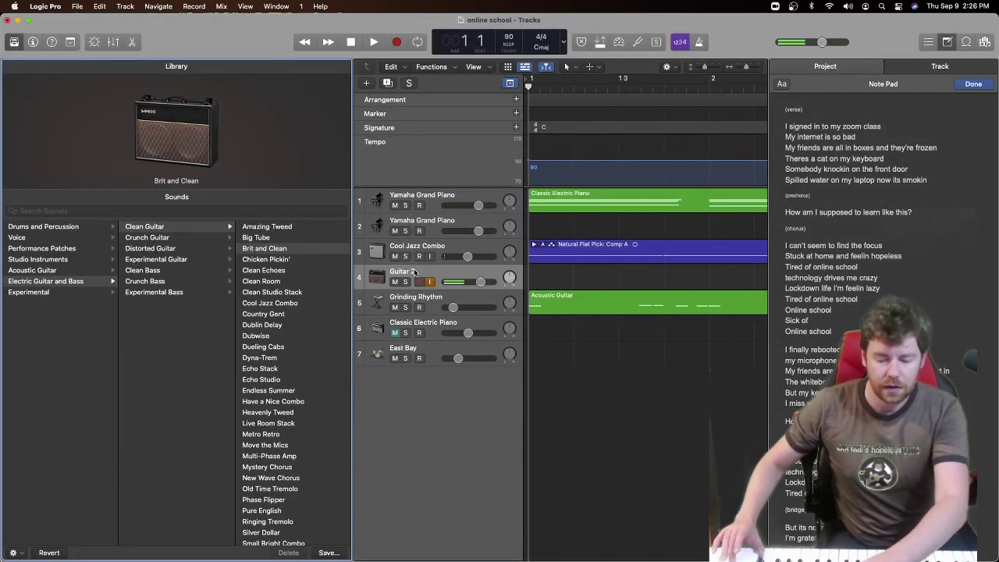
key(super+Delete)
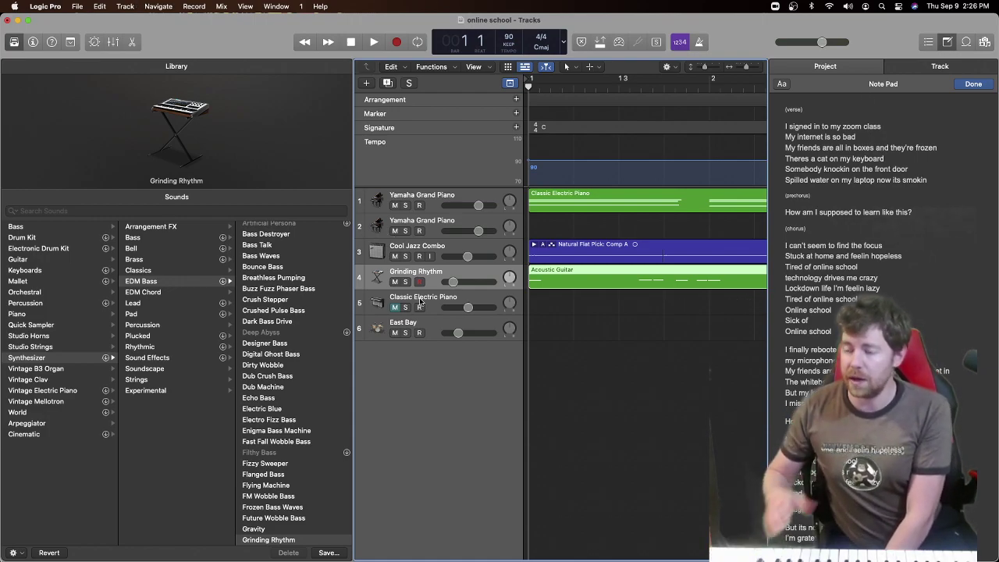
click(13, 43)
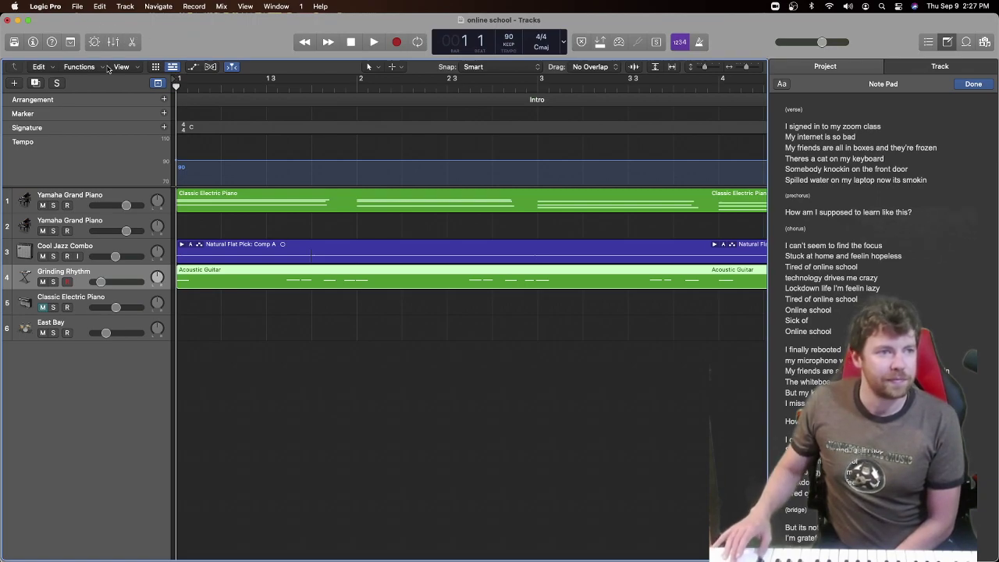
Create one audio track with Input 2 and Output 1 + 2 for the vocals, leaving the Library and inspector hidden.
click(15, 84)
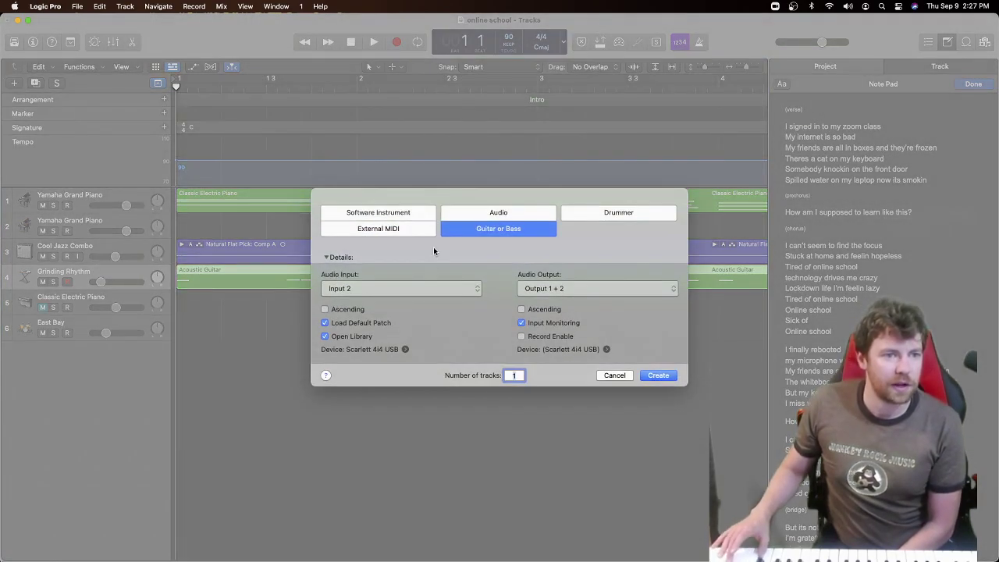
click(483, 216)
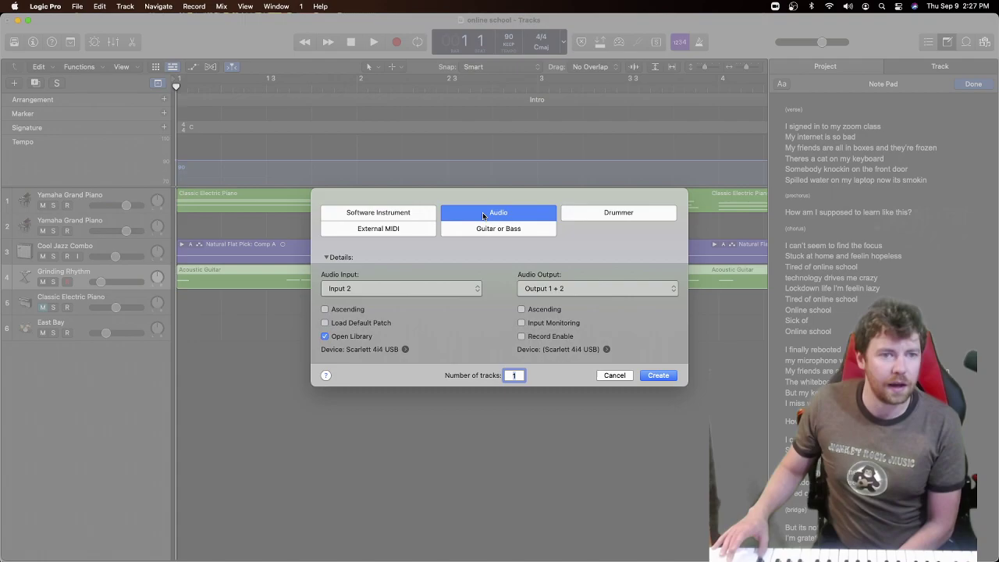
click(652, 375)
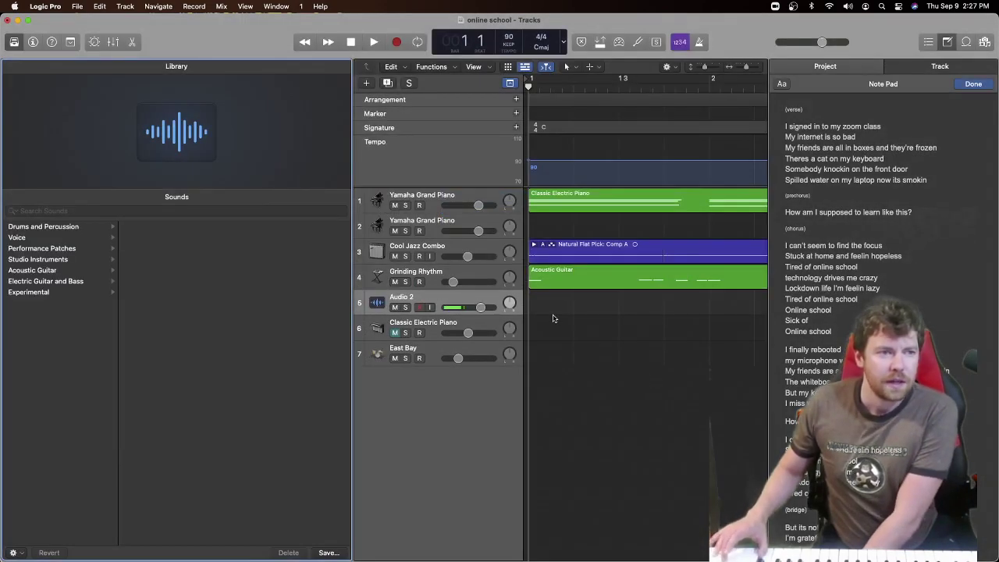
click(33, 43)
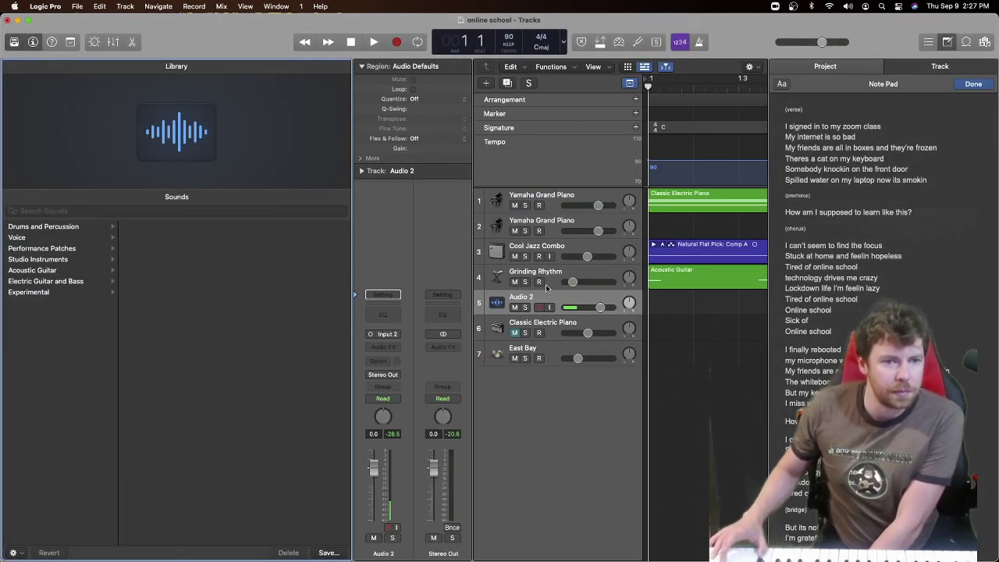
click(14, 43)
click(30, 43)
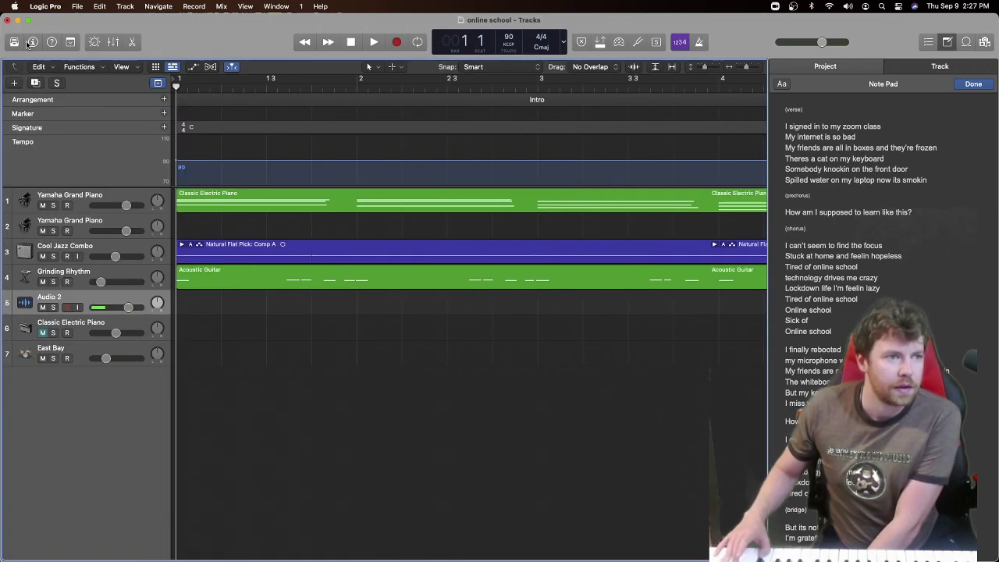
click(29, 43)
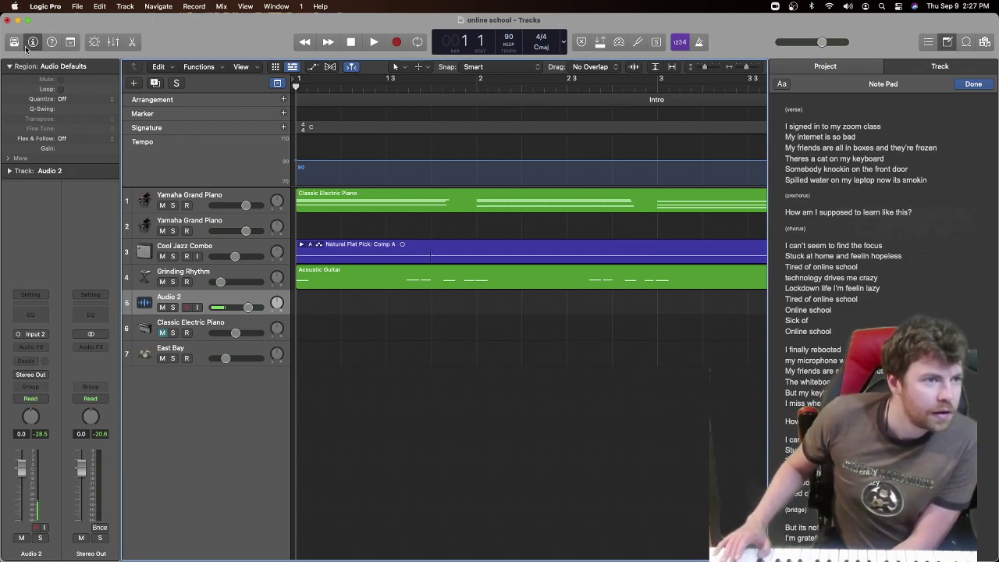
click(32, 43)
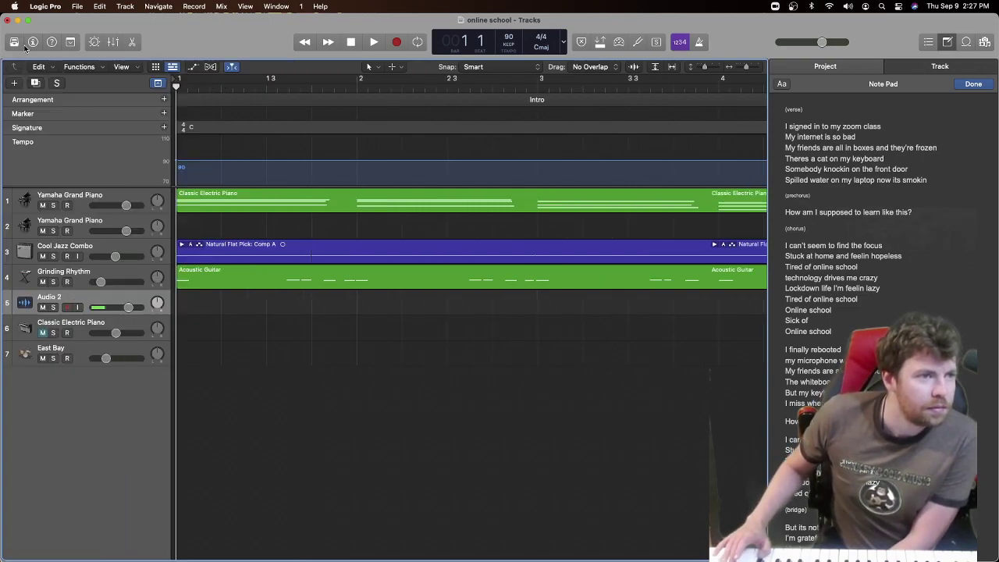
Show the mixer and insert a mono Pitch Correction effect on the Audio 2 channel, keeping its factory default settings.
click(114, 42)
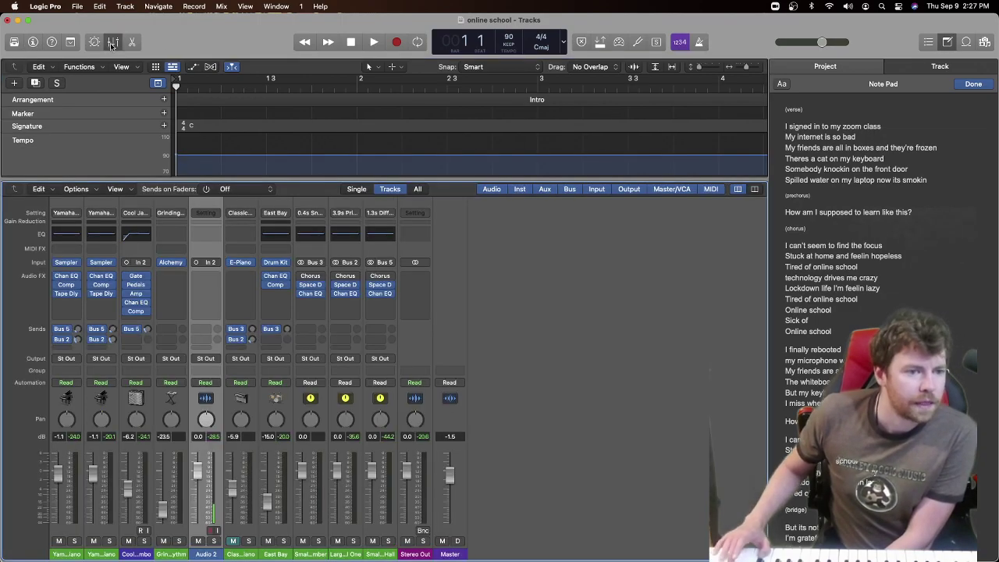
click(209, 276)
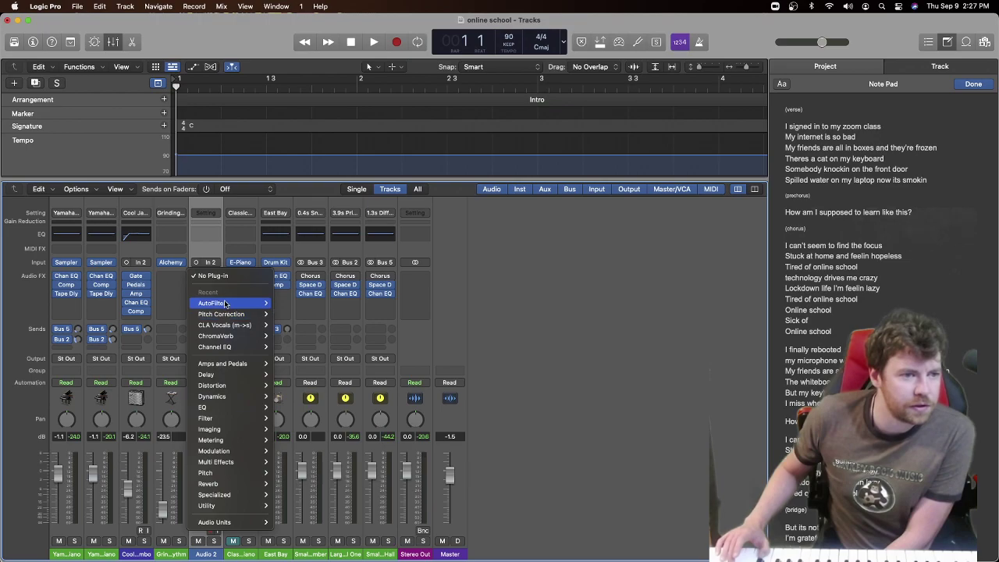
mouse_move(231, 315)
click(284, 314)
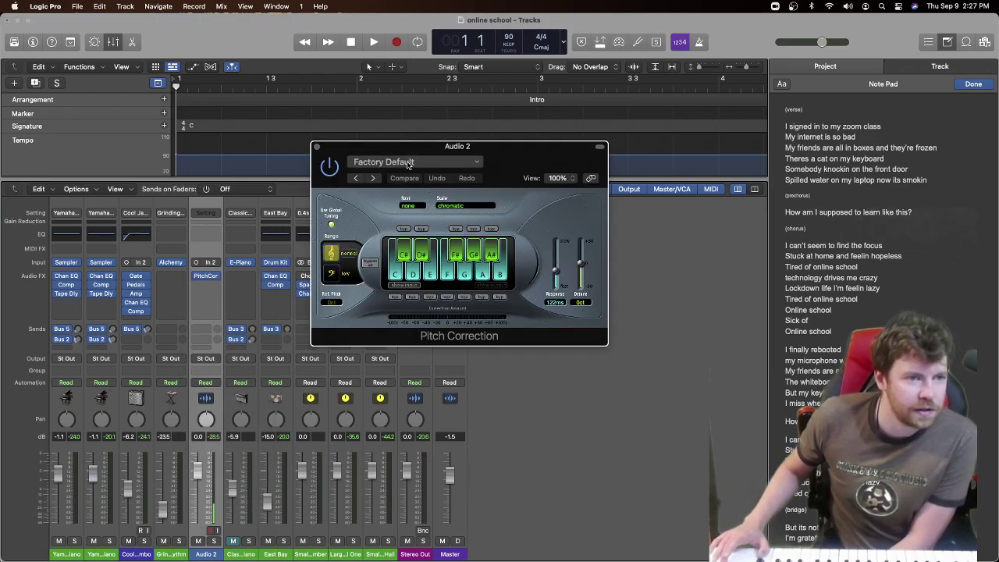
click(316, 147)
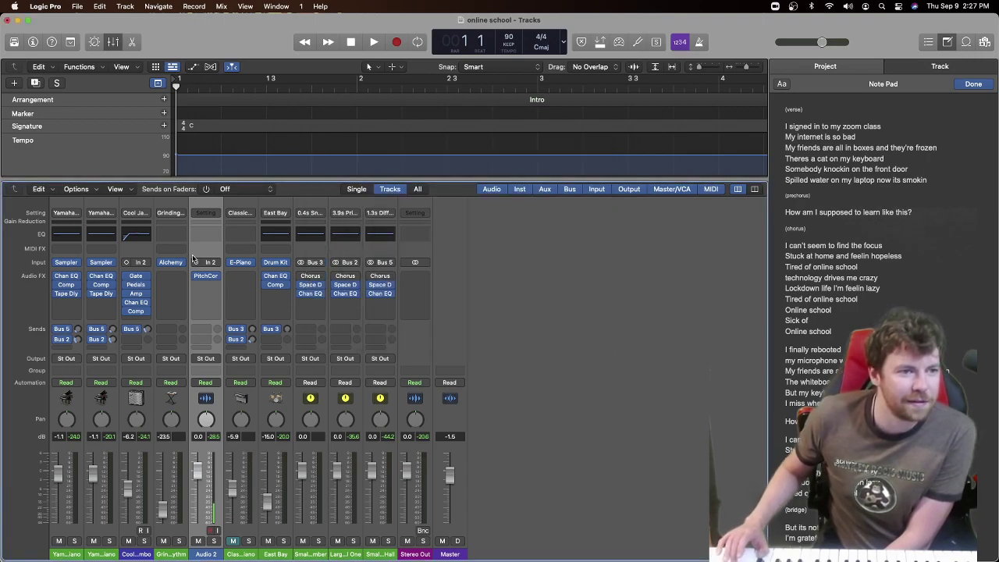
Add the CLA Vocals (m->s) plug-in below Pitch Correction on the Audio 2 channel and open its editor.
click(204, 286)
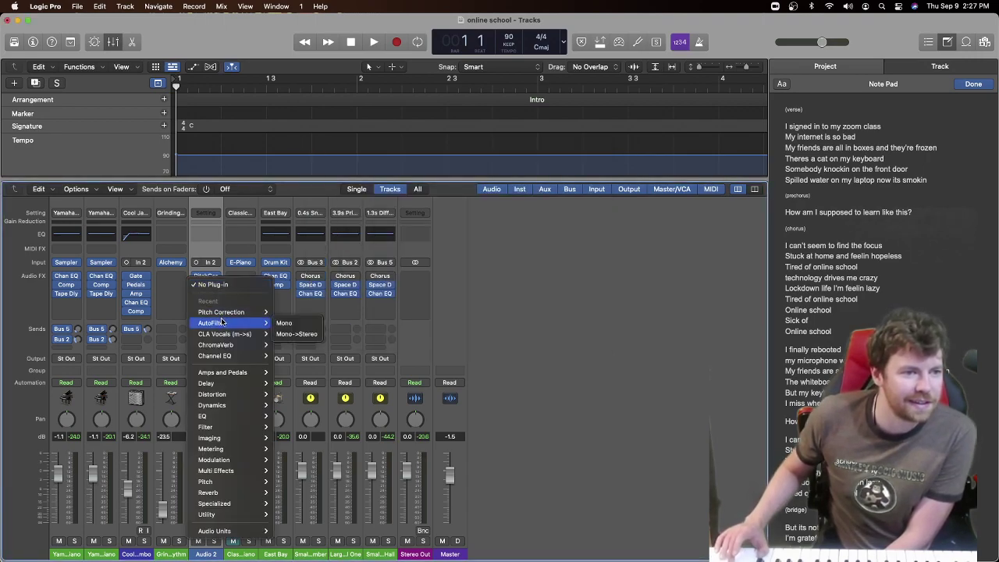
mouse_move(227, 334)
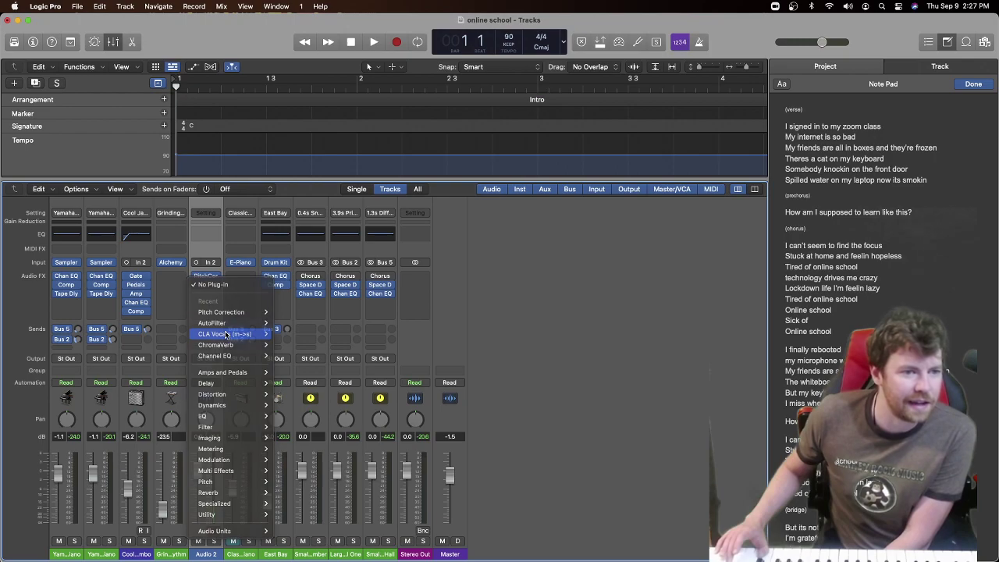
click(296, 336)
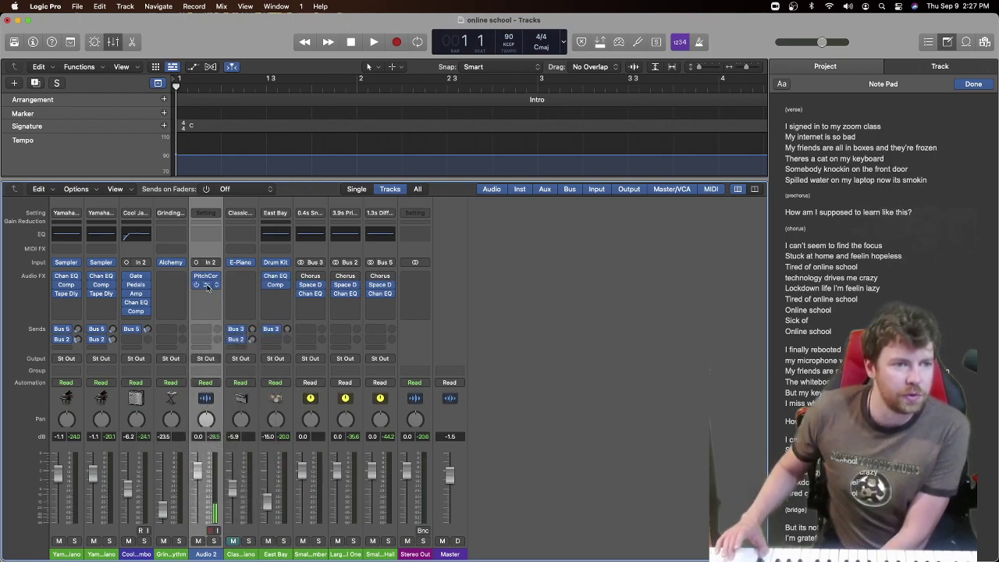
click(206, 285)
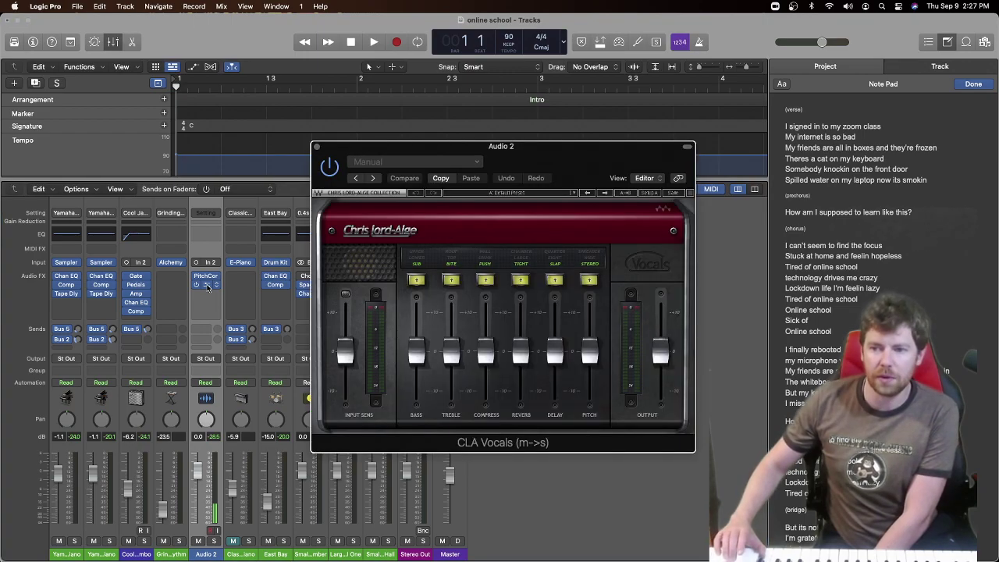
Switch off Pitch and Delay in CLA Vocals, raise the Reverb fader slightly, and close the plug-in window.
click(589, 281)
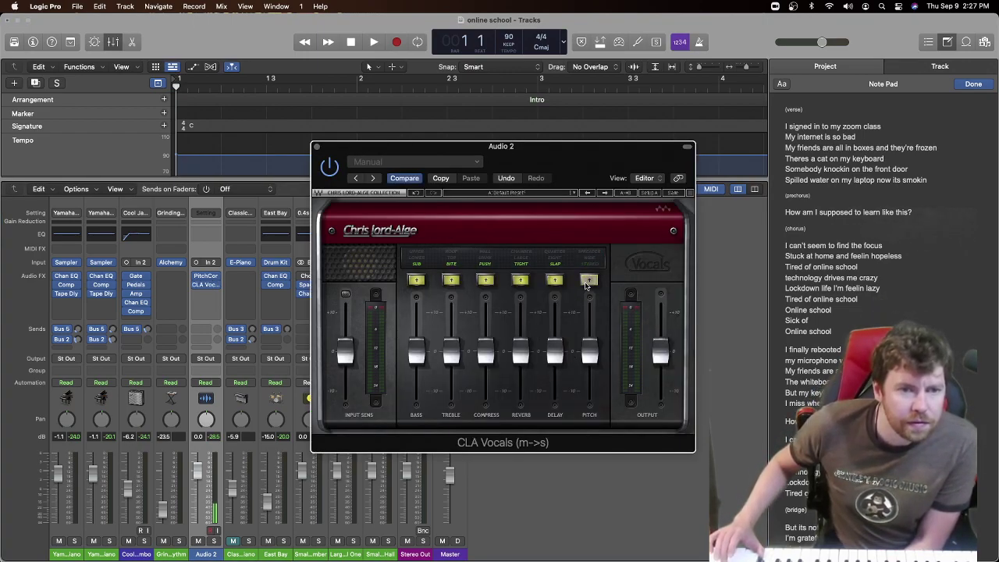
click(553, 281)
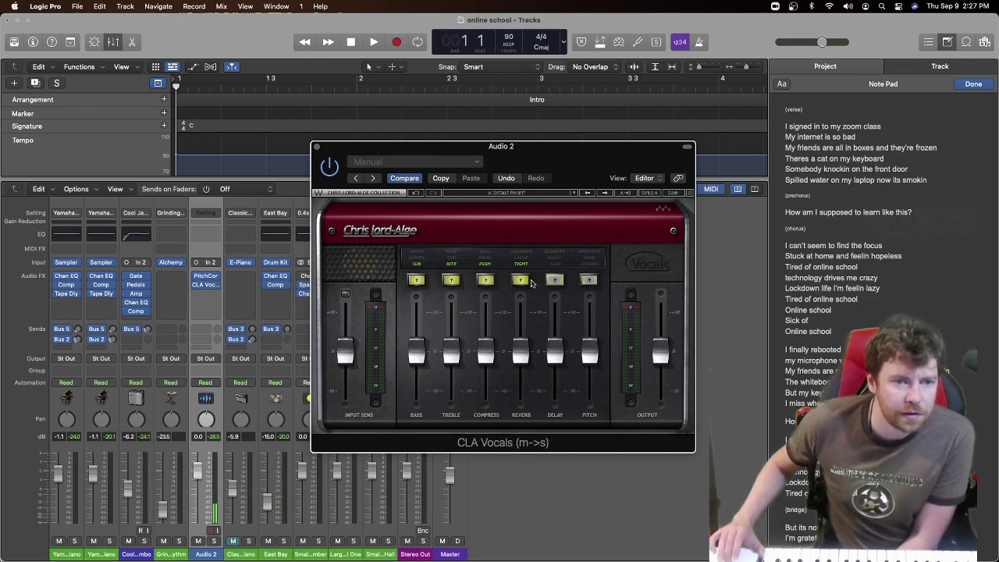
drag(521, 352, 485, 347)
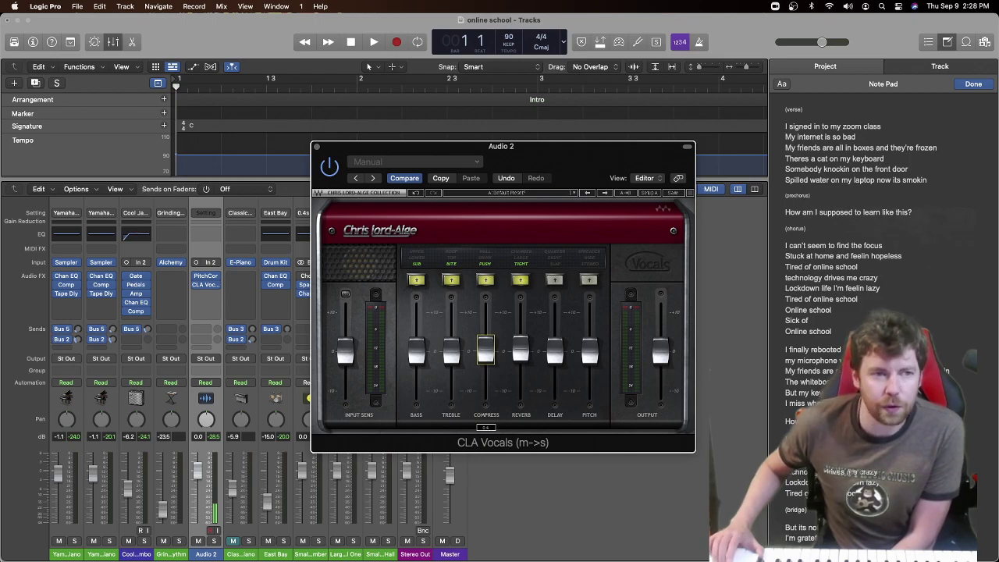
click(316, 147)
Hide the mixer and turn on input monitoring for the Audio 2 track.
click(112, 41)
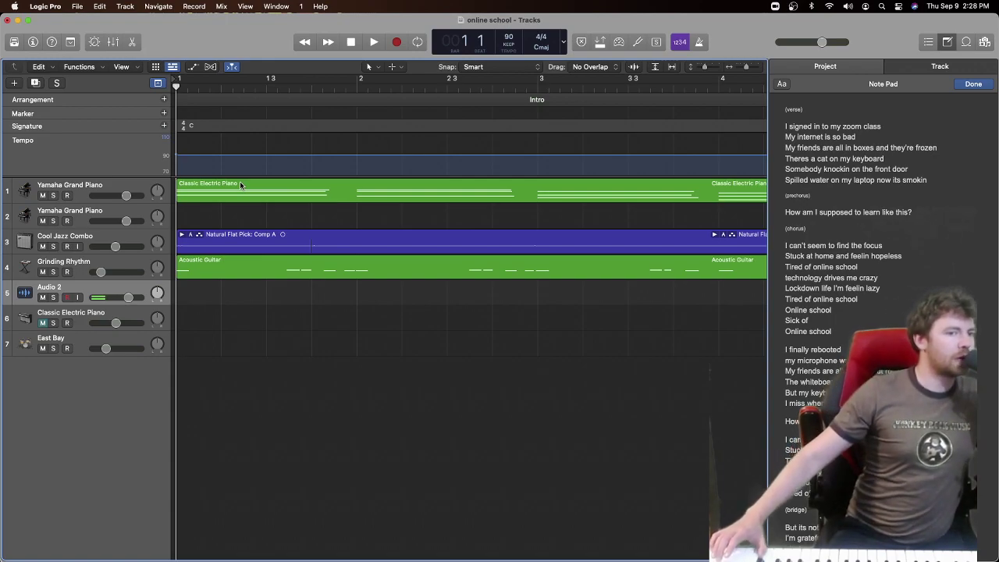
click(75, 297)
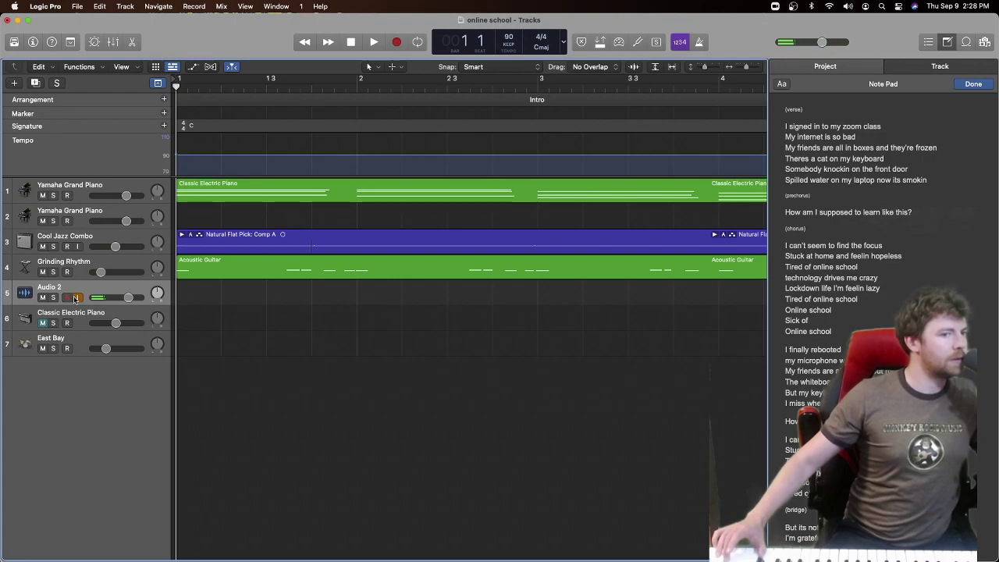
Change the Audio 2 channel's input to Input 1 in the mixer, hide the mixer, and turn on input monitoring for the track.
click(113, 41)
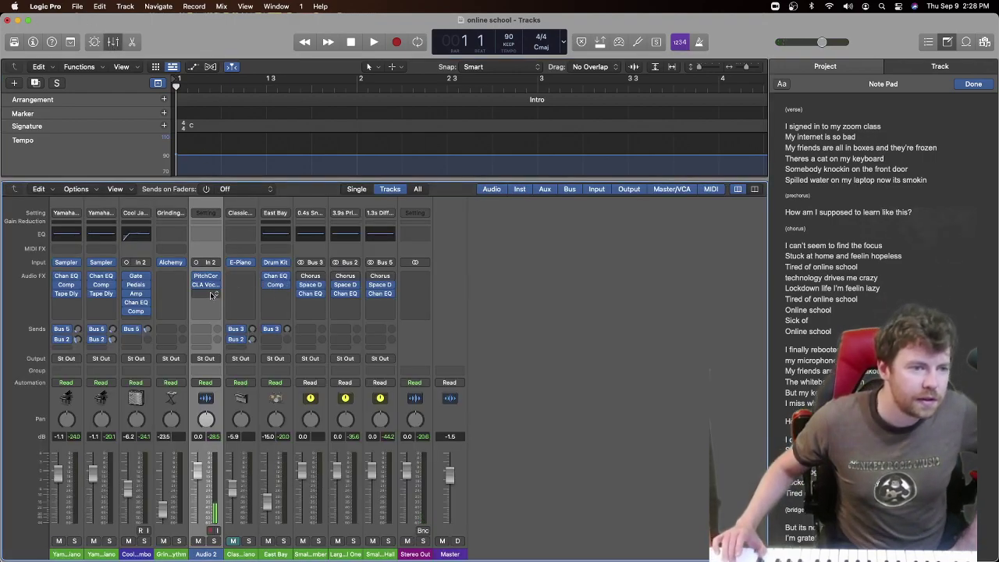
click(210, 262)
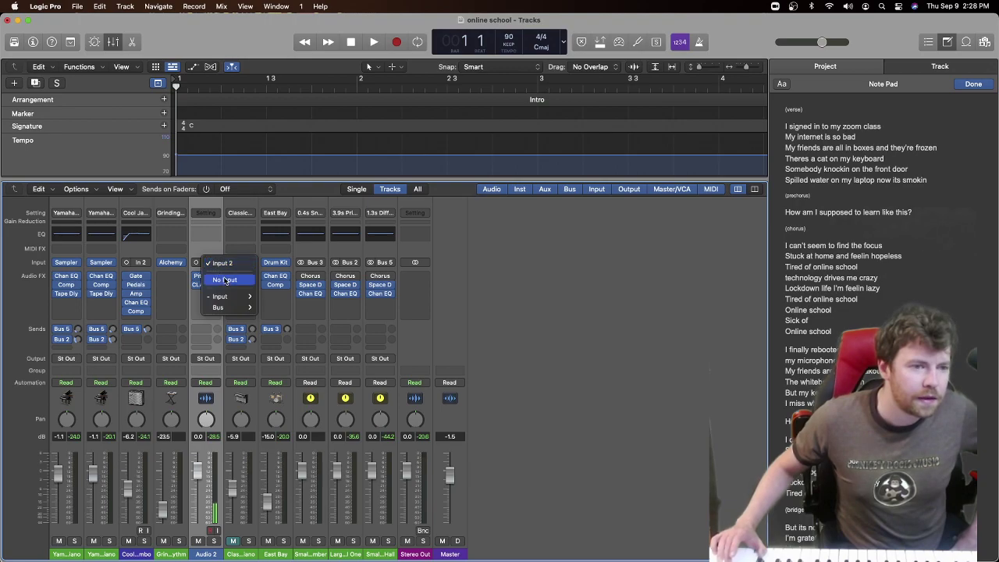
mouse_move(229, 297)
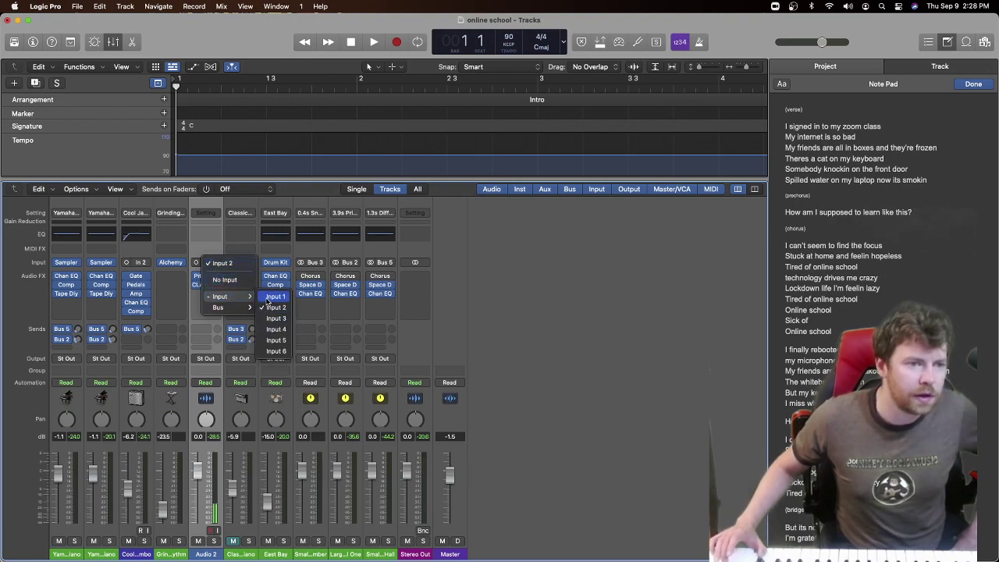
click(265, 301)
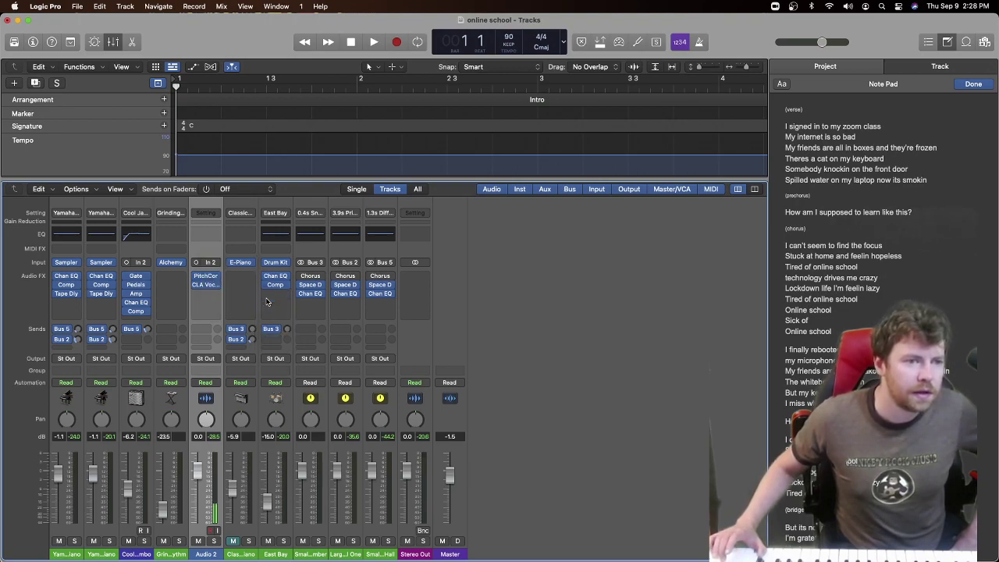
click(113, 41)
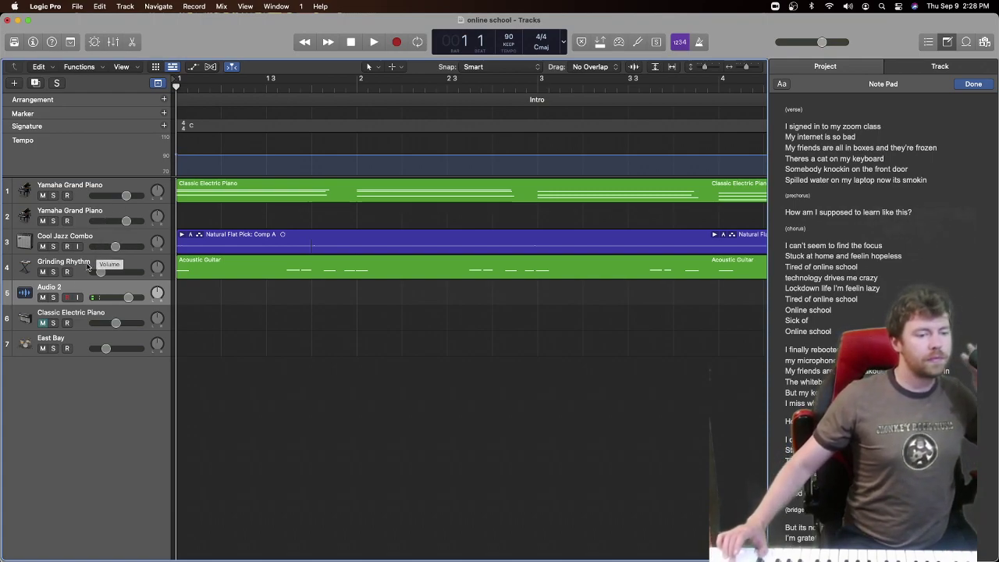
click(76, 298)
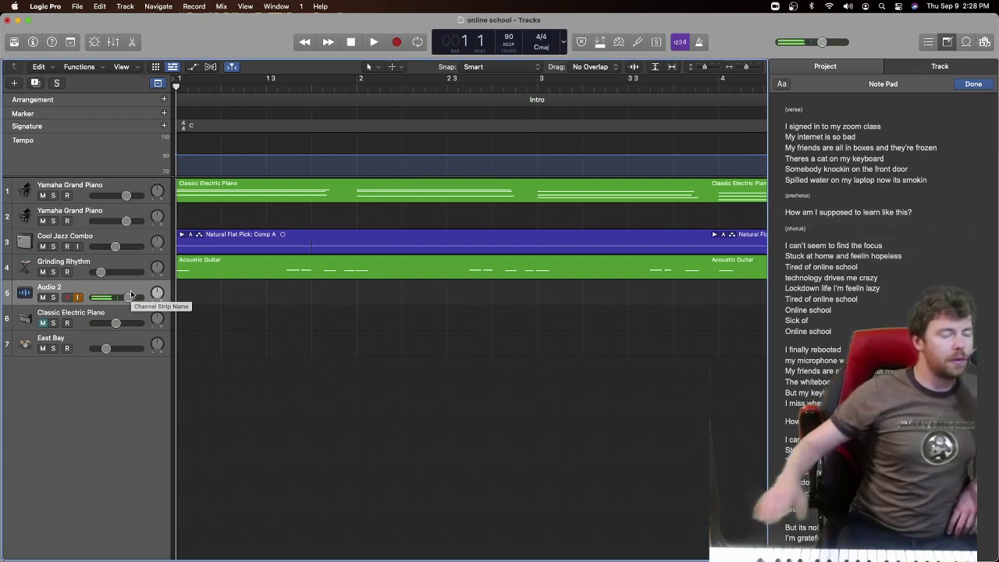
Record a vocal take on the Audio 2 track from bar 1 until just into the bridge, around bar 47.
key(space)
key(space)
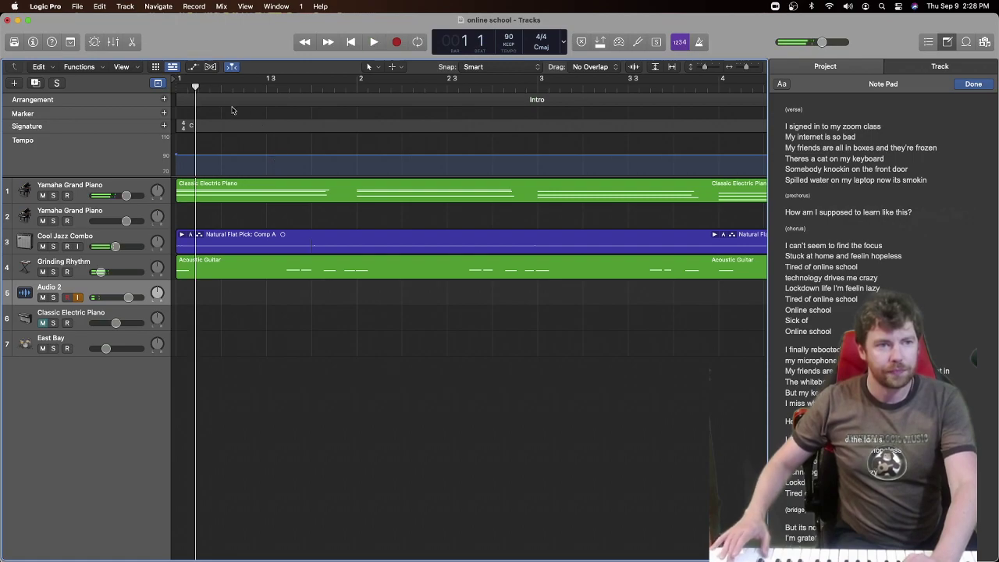
click(178, 87)
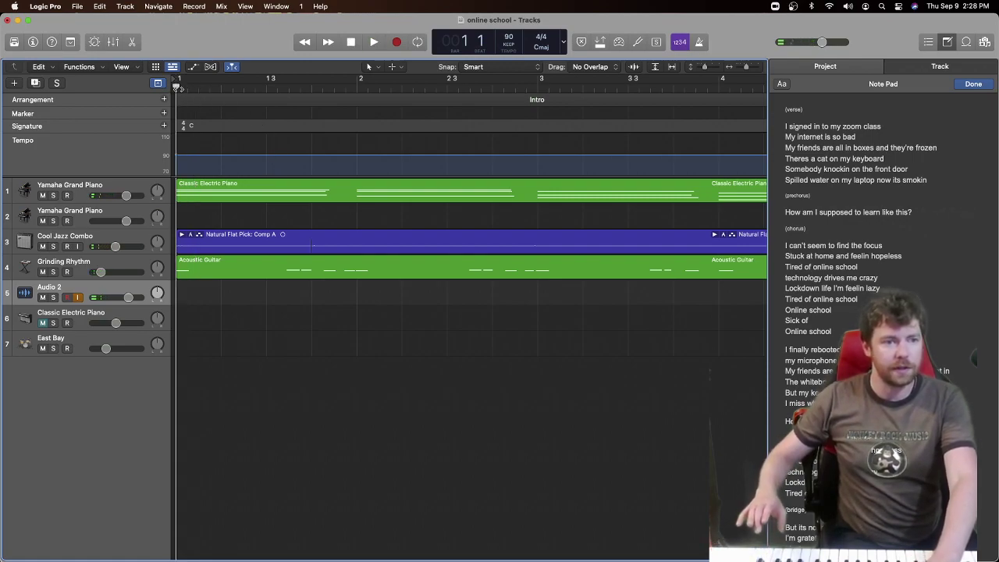
key(r)
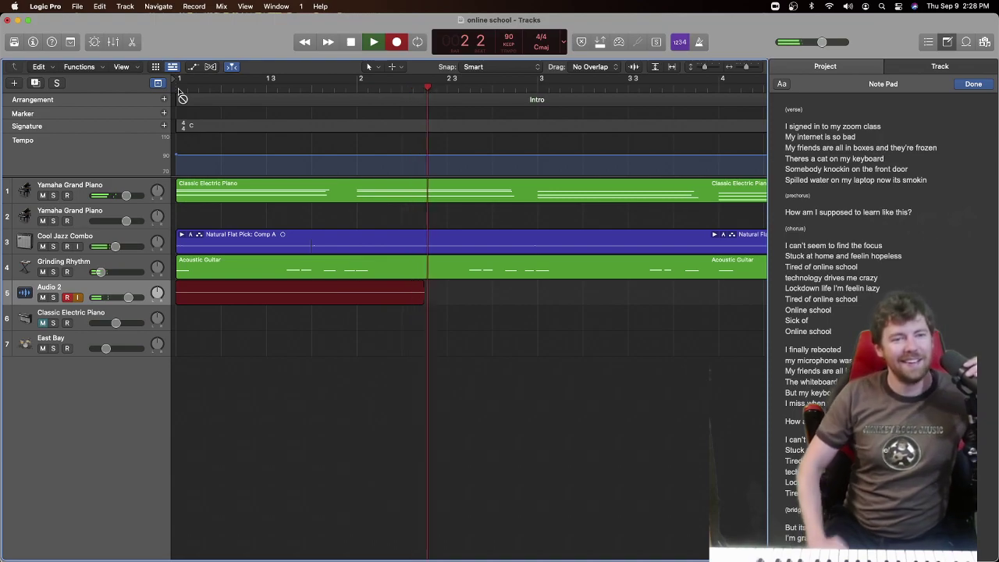
key(super+Left)
key(super+Left)
key(super+Left)
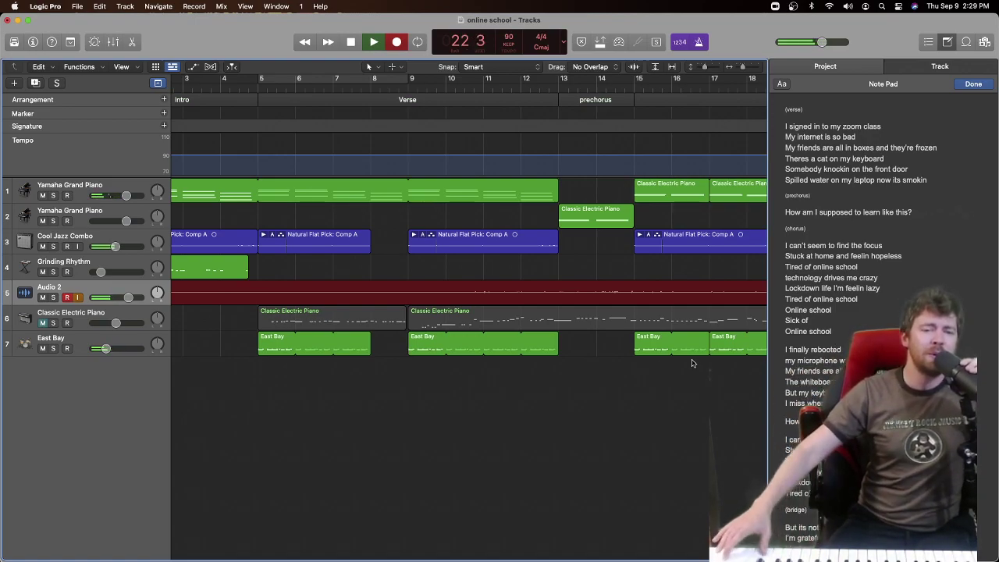
scroll(624, 367, right, 10)
scroll(626, 367, right, 5)
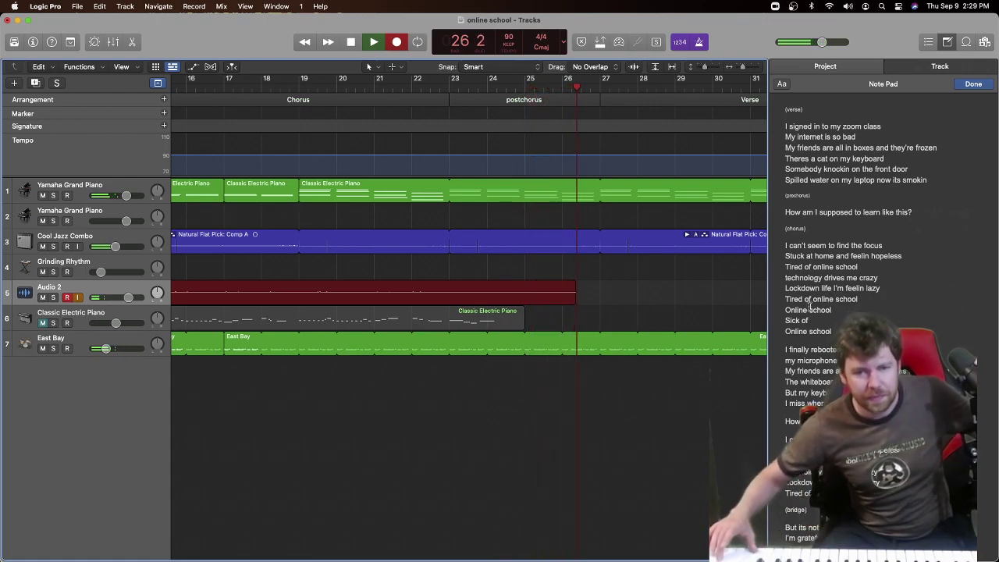
scroll(809, 306, down, 5)
scroll(809, 306, down, 1)
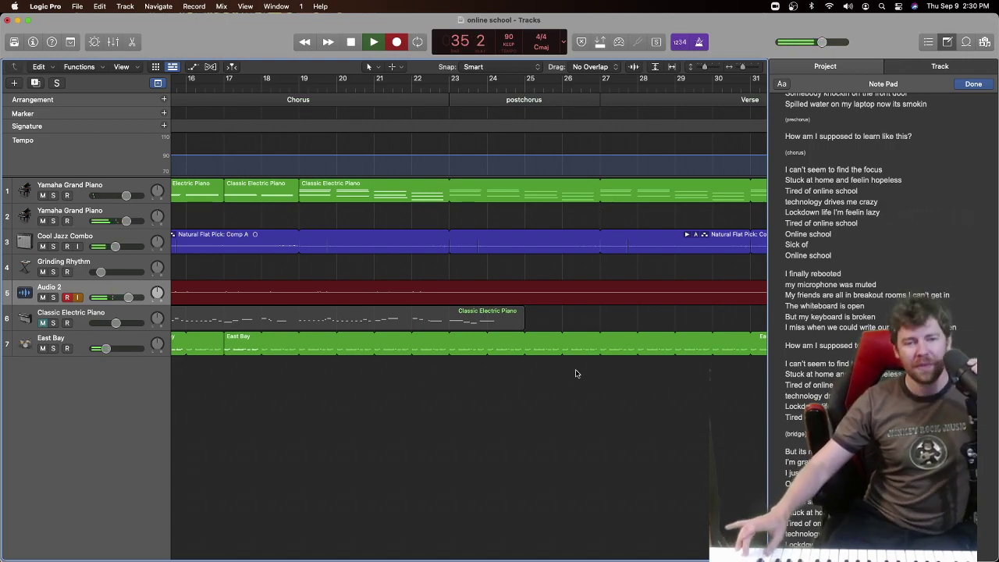
scroll(575, 374, down, 10)
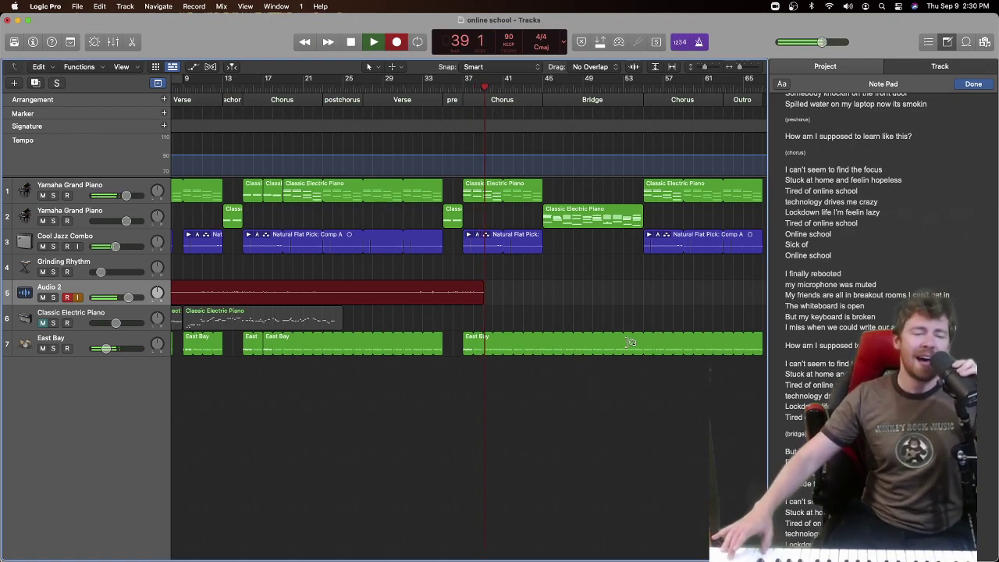
scroll(589, 362, right, 3)
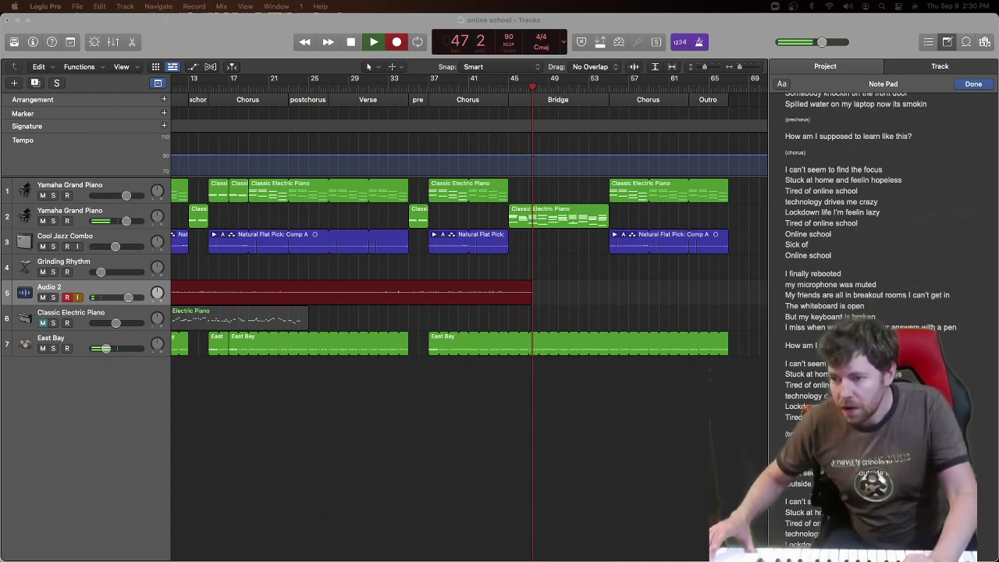
key(space)
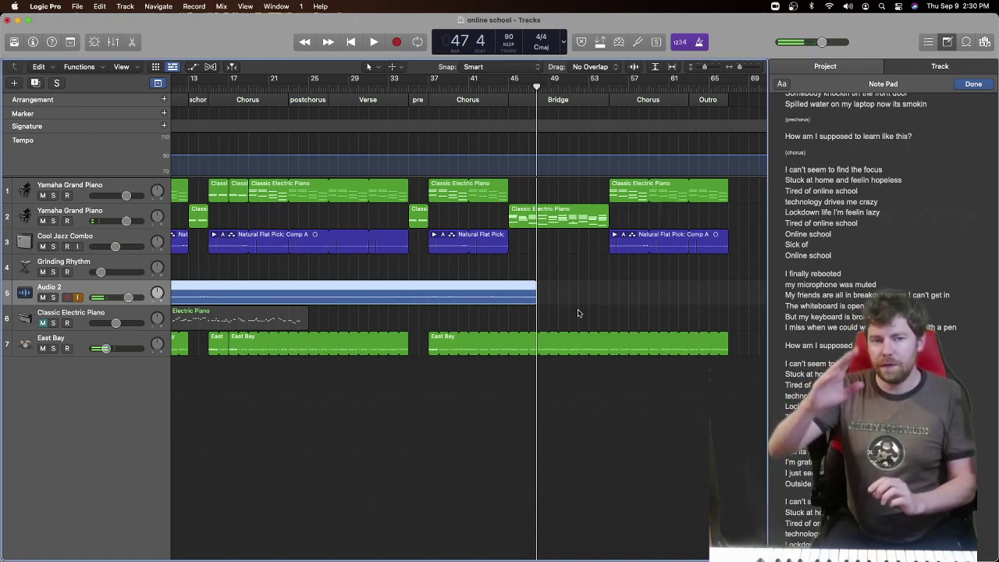
Trim the vocal region's end back to bar 45 and record the bridge, last chorus and outro from there to bar 67.
drag(535, 301, 509, 295)
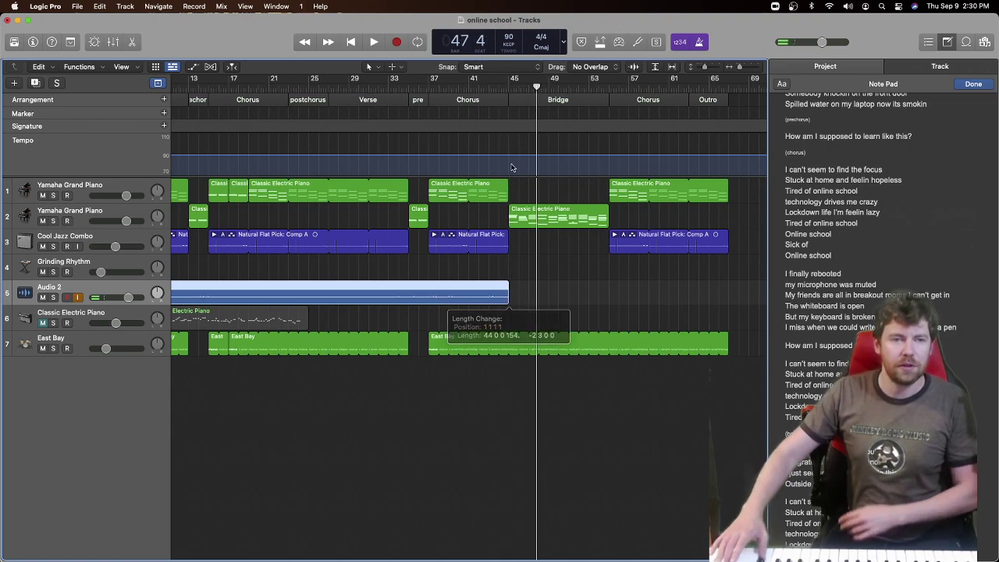
click(508, 88)
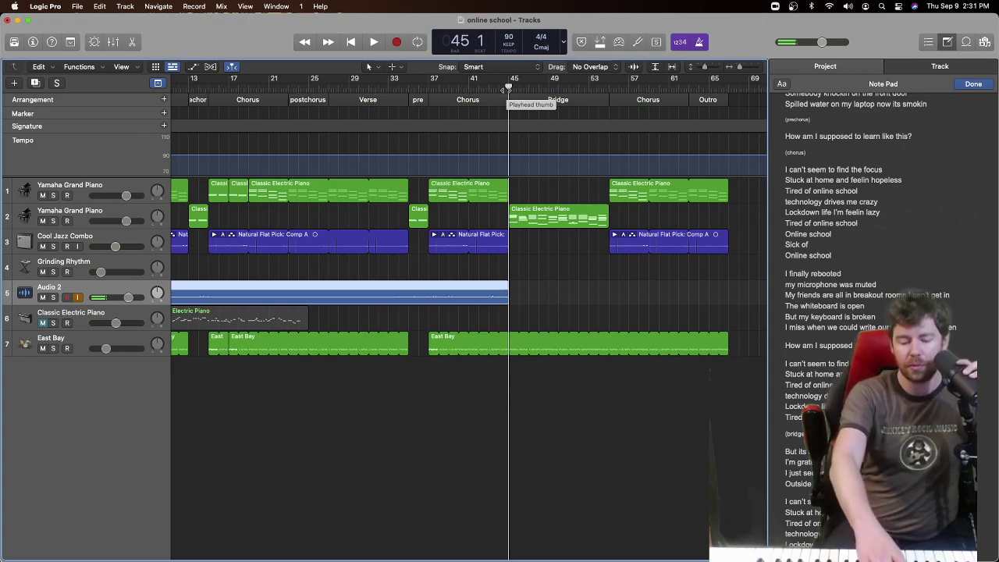
key(r)
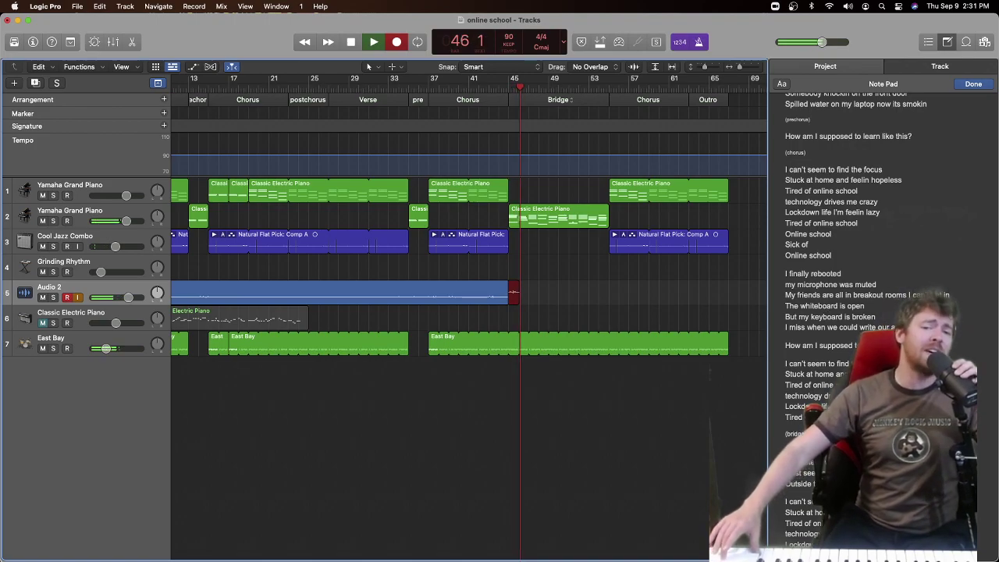
scroll(881, 312, down, 1)
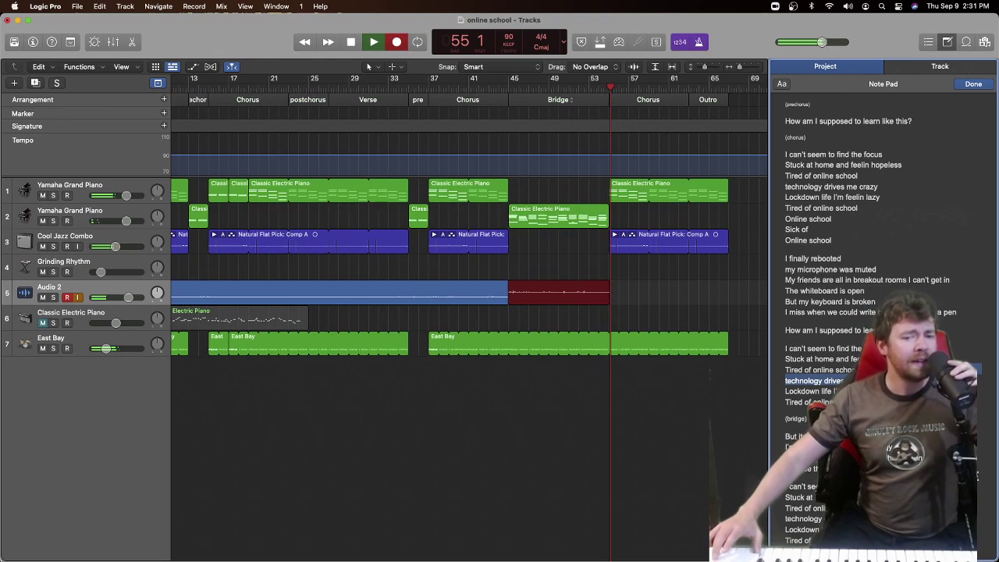
scroll(881, 312, down, 1)
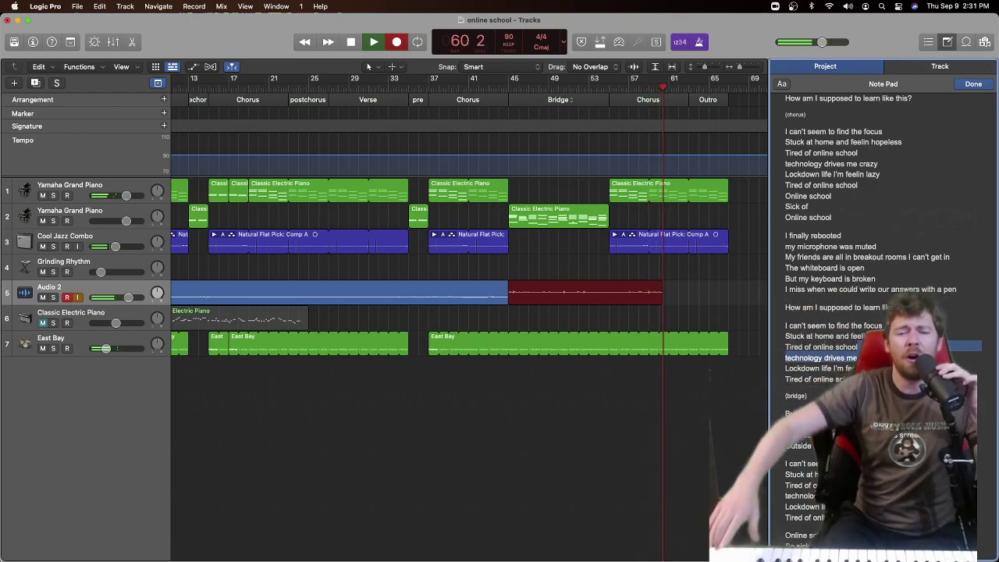
scroll(881, 312, down, 1)
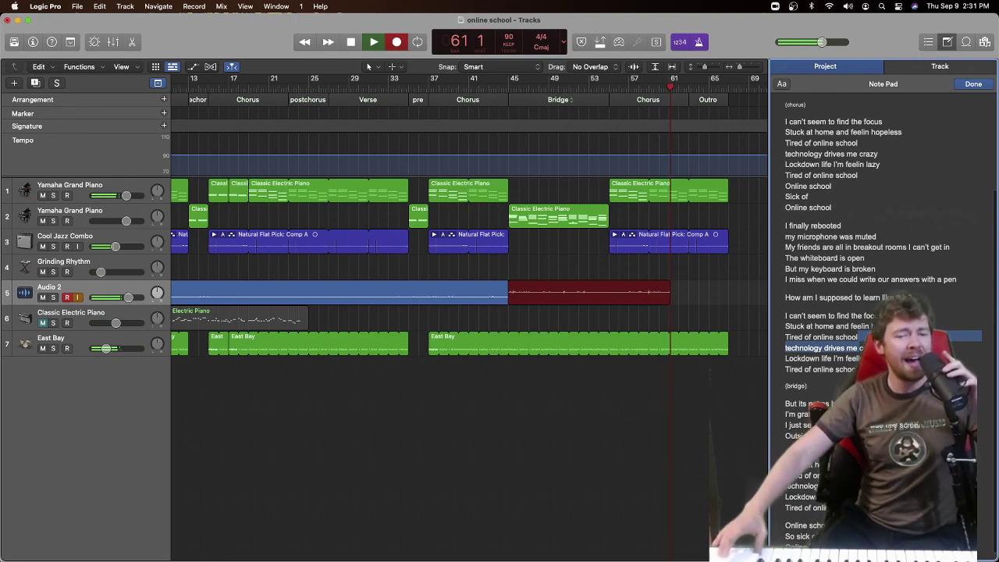
scroll(882, 312, down, 1)
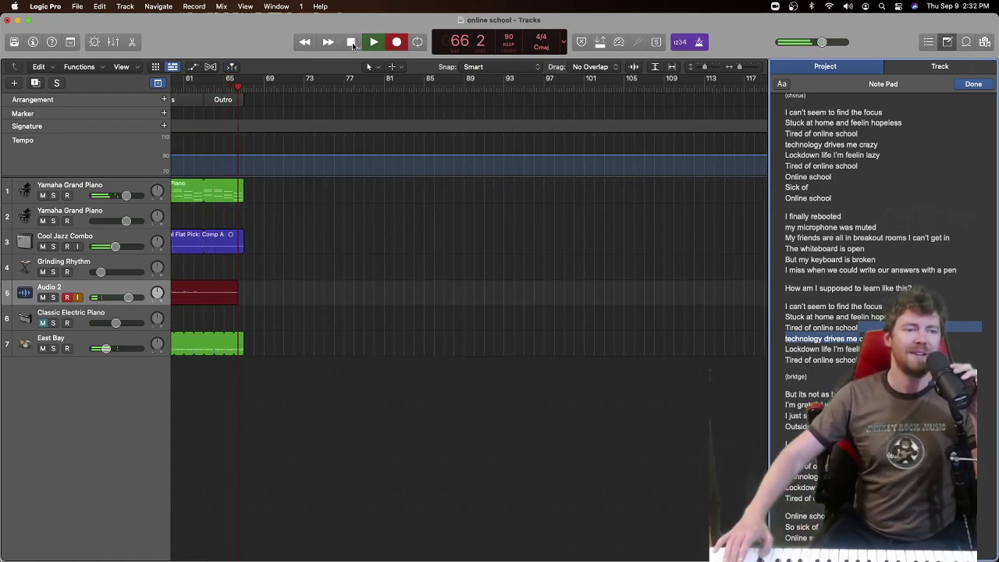
click(351, 42)
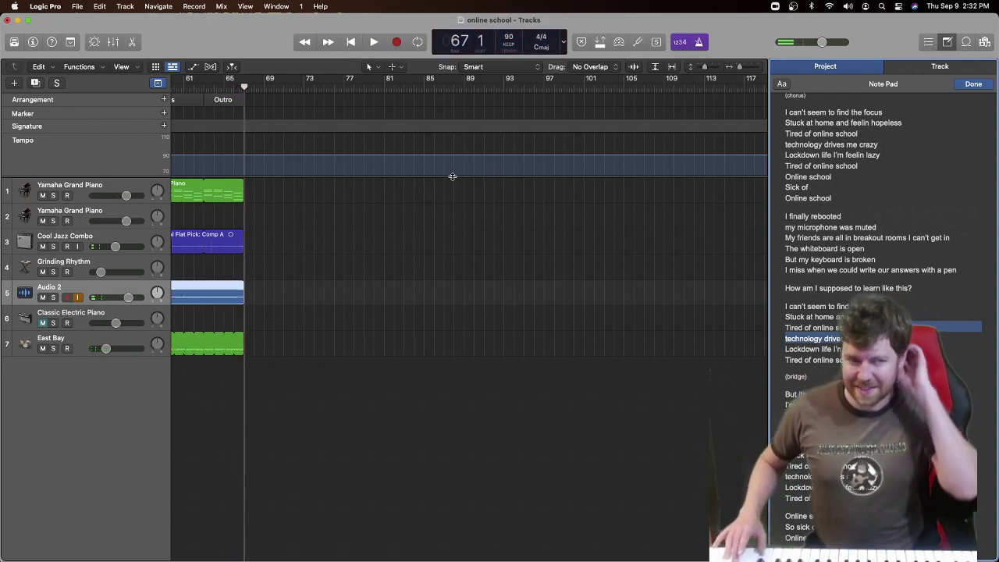
Raise the volume of East Bay to 0.6 dB, Grinding Rhythm to -14.4 dB, Cool Jazz Combo to -1.2 dB and the second piano to -0.1 dB.
scroll(451, 176, left, 15)
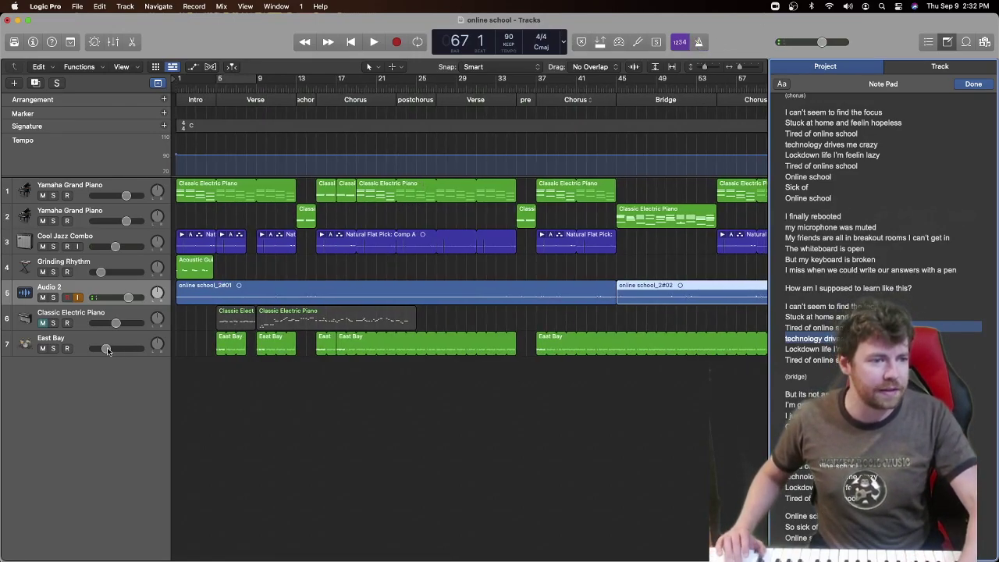
drag(107, 349, 115, 348)
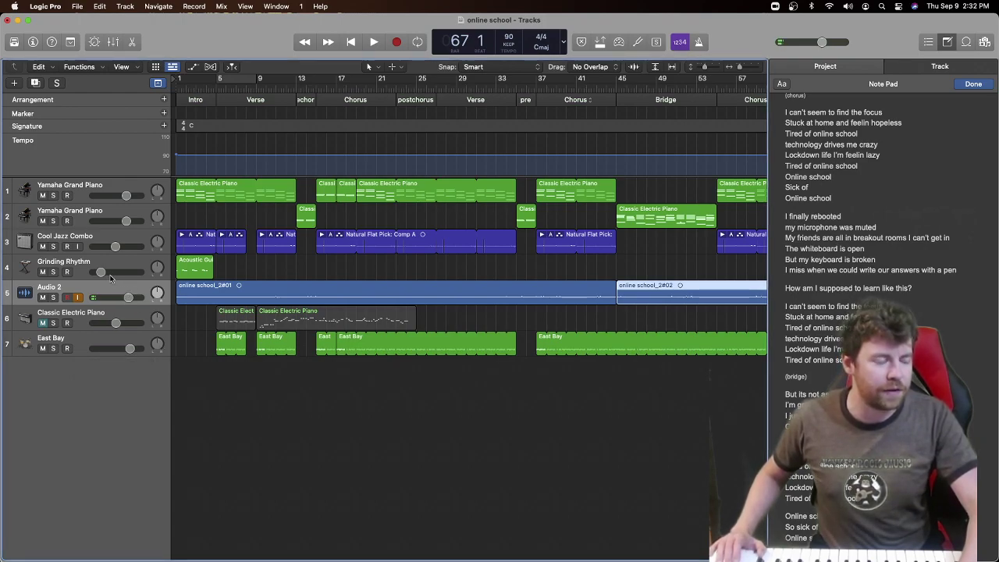
drag(101, 272, 119, 247)
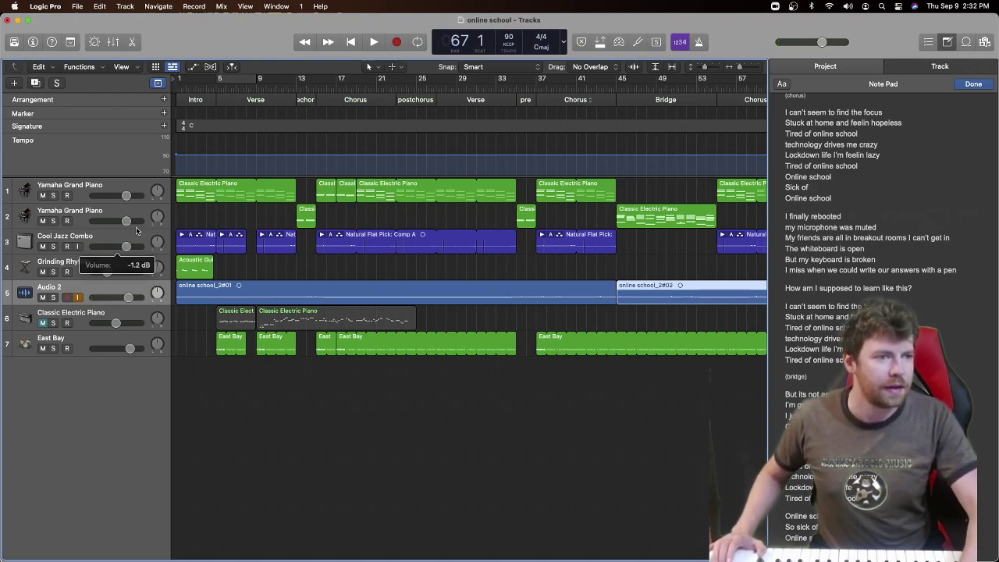
click(127, 195)
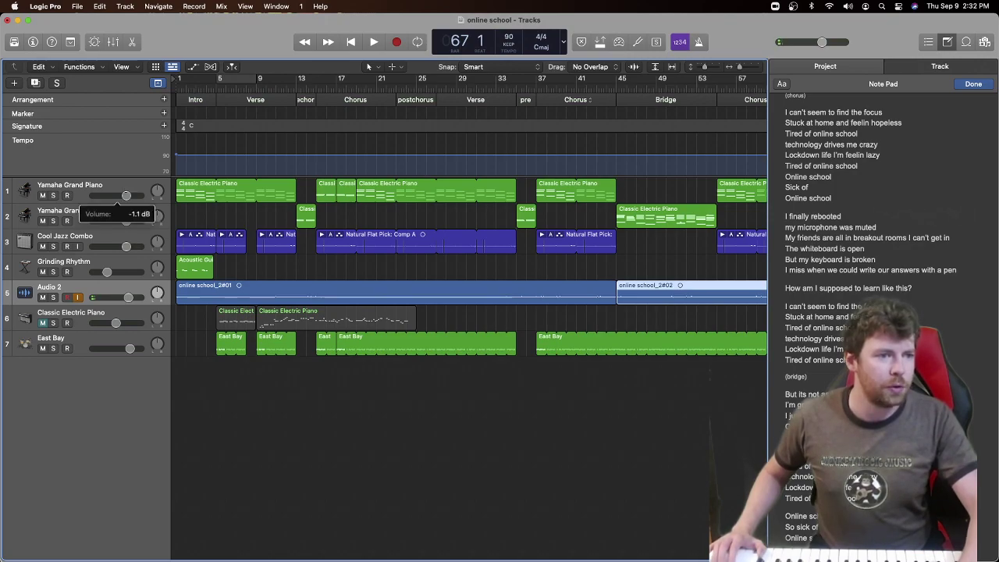
click(127, 221)
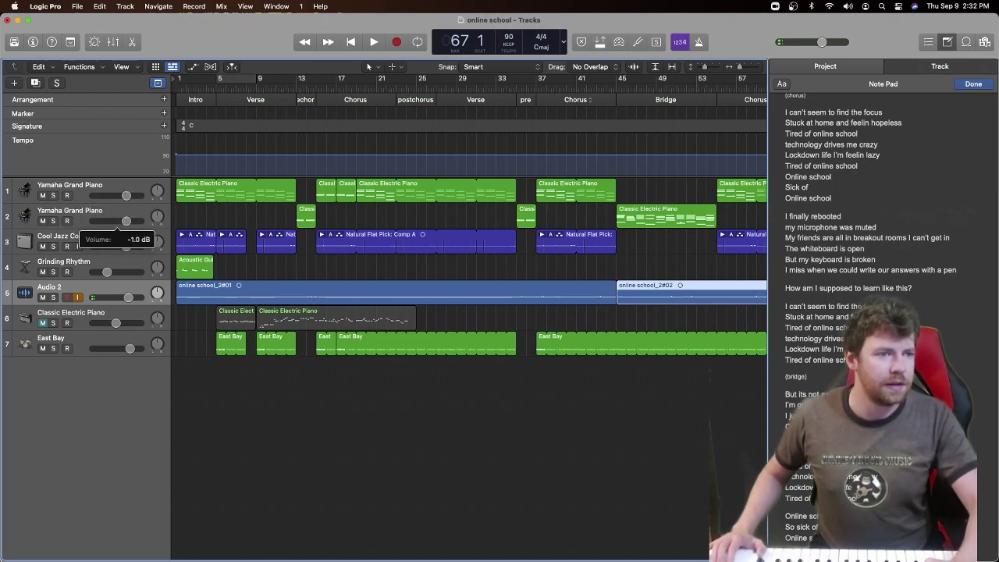
Play the song from bar 1 and raise the Audio 2 track volume to 5.6 dB.
click(176, 85)
key(space)
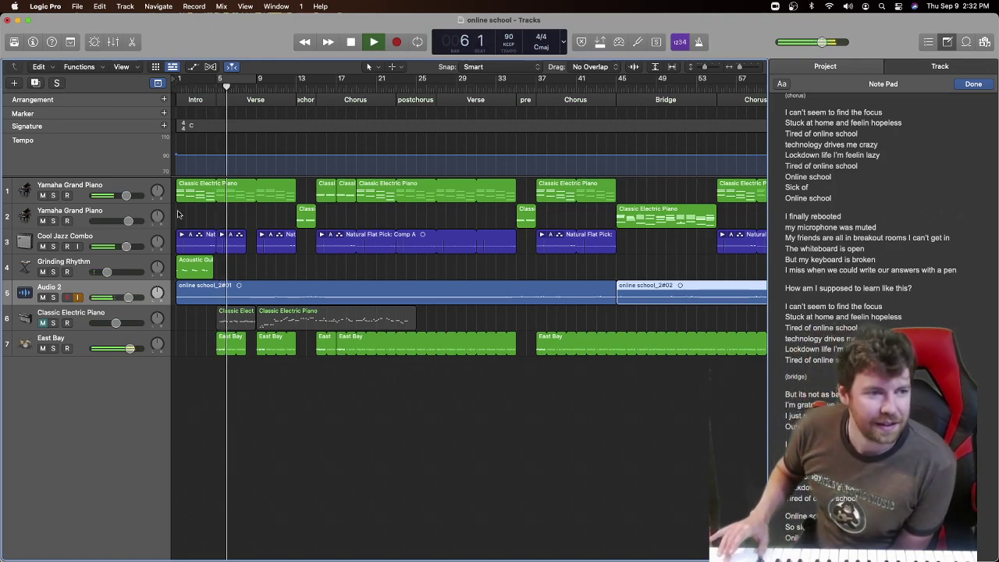
drag(128, 297, 139, 298)
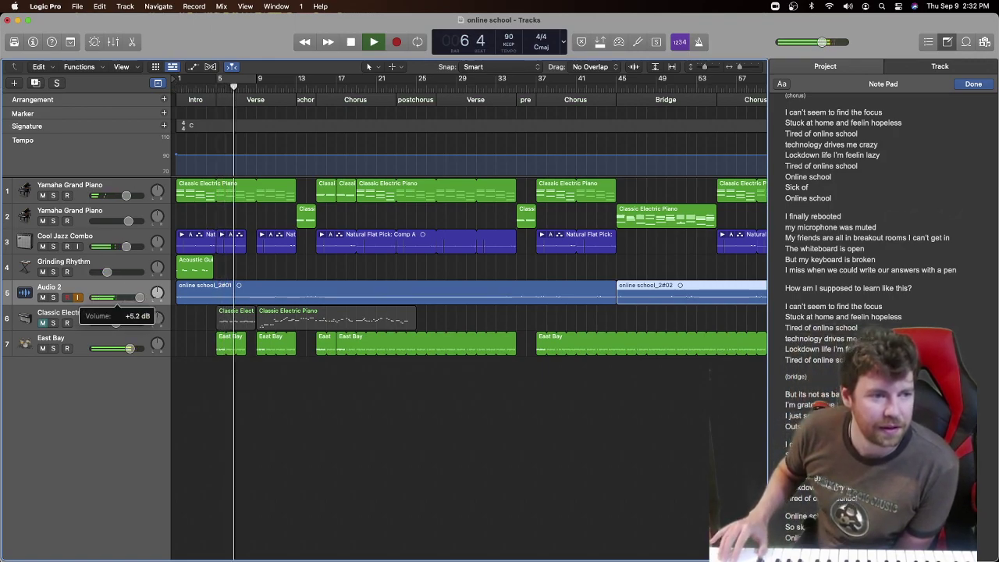
Raise the Output, Reverb and Input Sens faders slightly in Audio 2's CLA Vocals plug-in, close its window and hide the mixer.
click(113, 42)
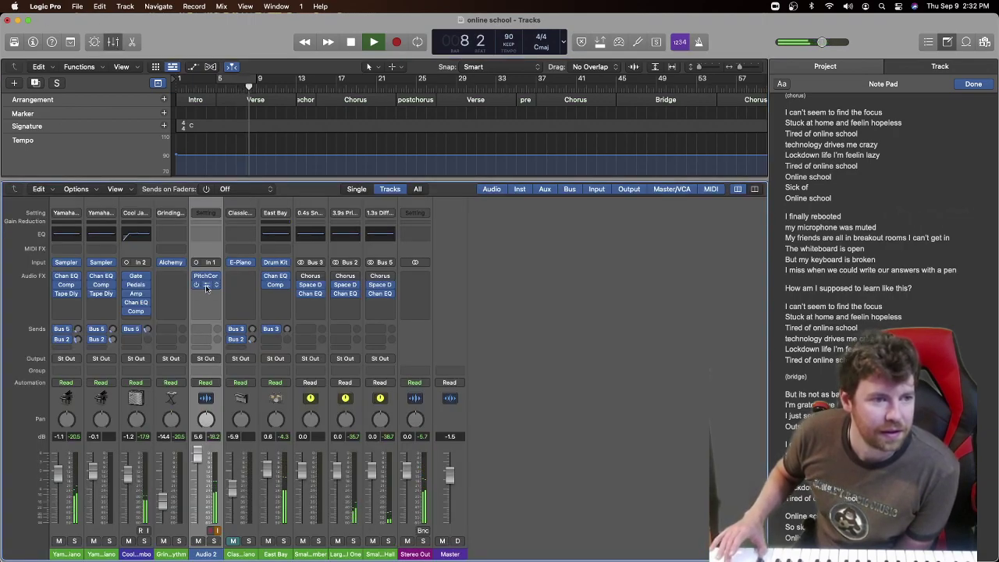
click(207, 287)
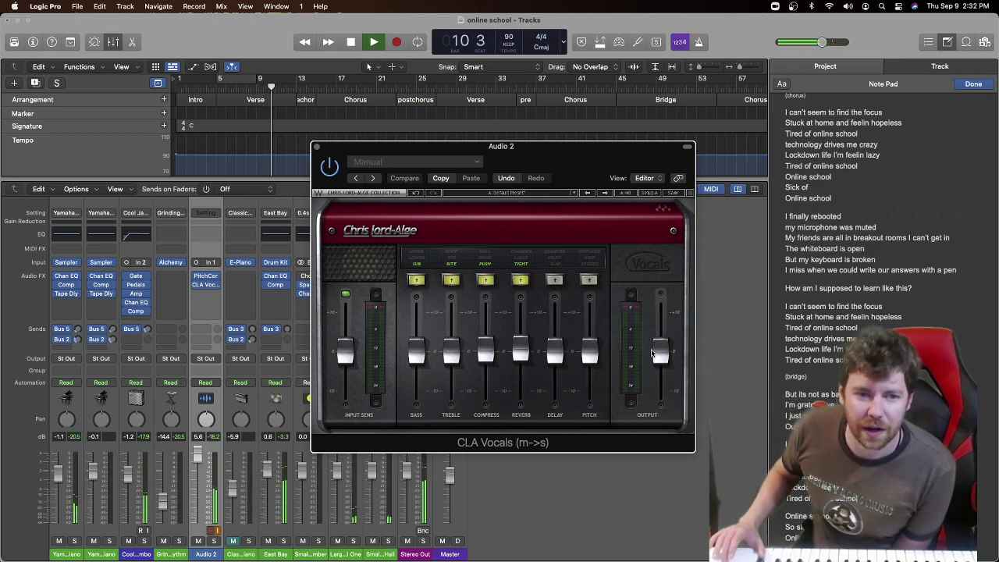
drag(656, 355, 658, 343)
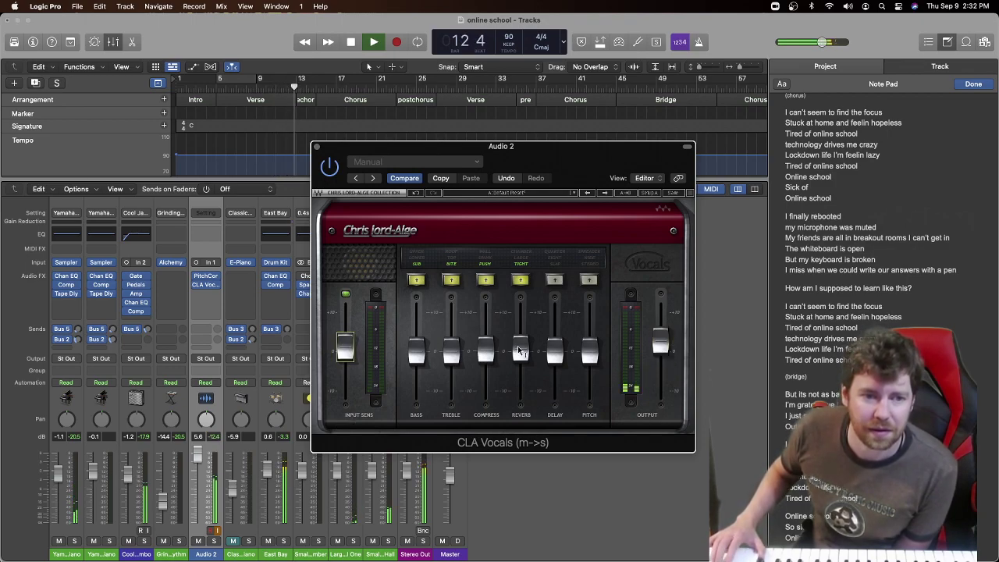
drag(519, 351, 519, 338)
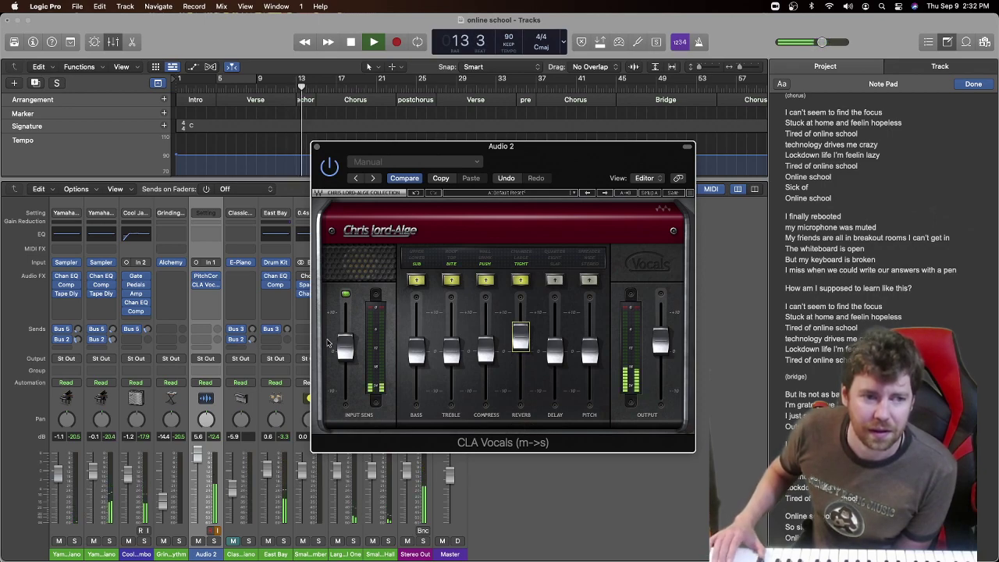
drag(353, 357, 352, 344)
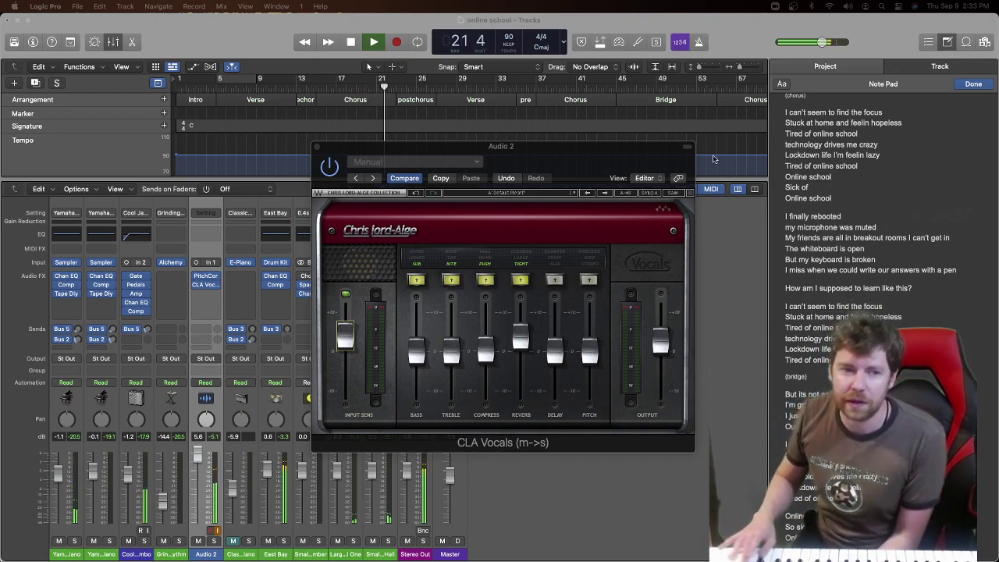
click(316, 149)
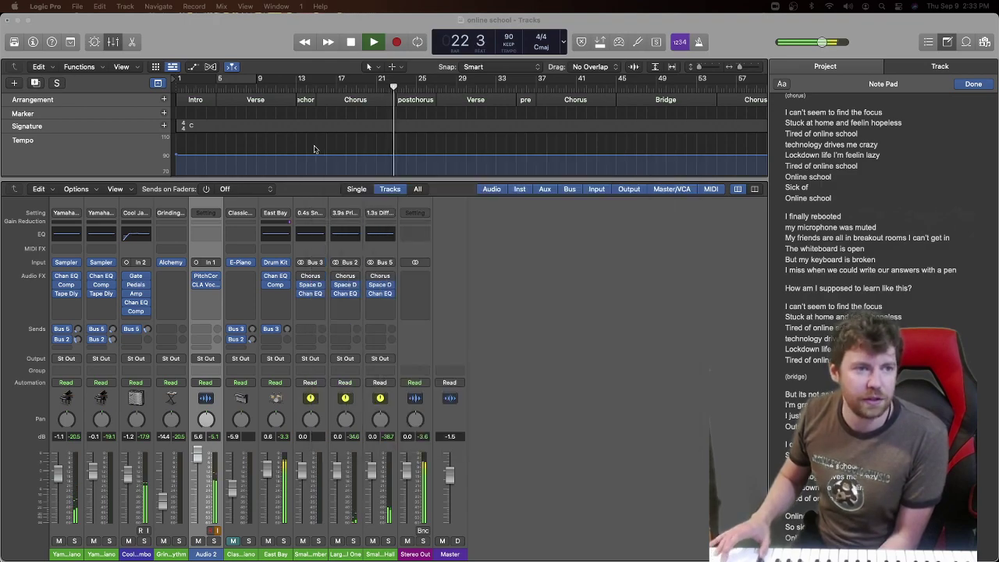
click(113, 42)
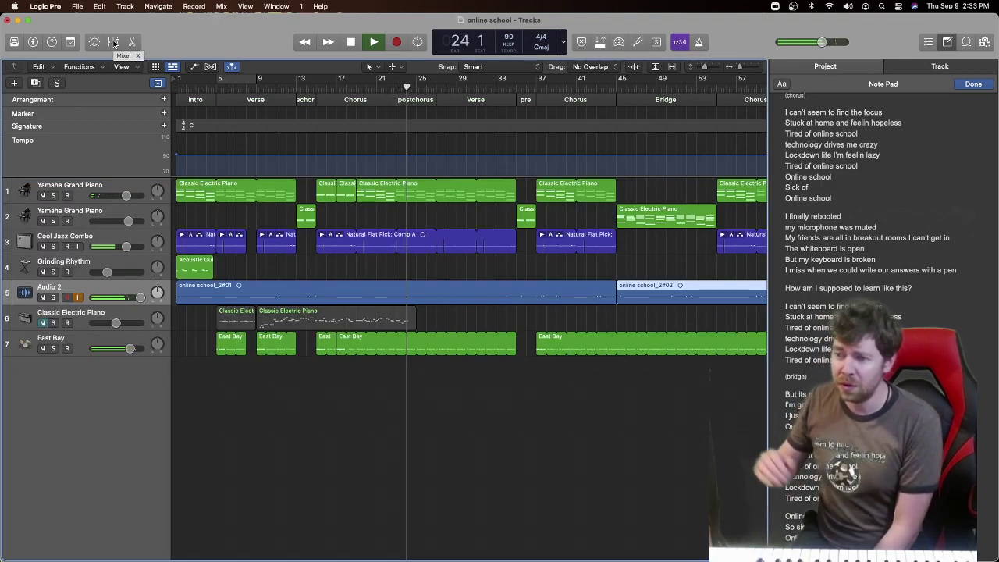